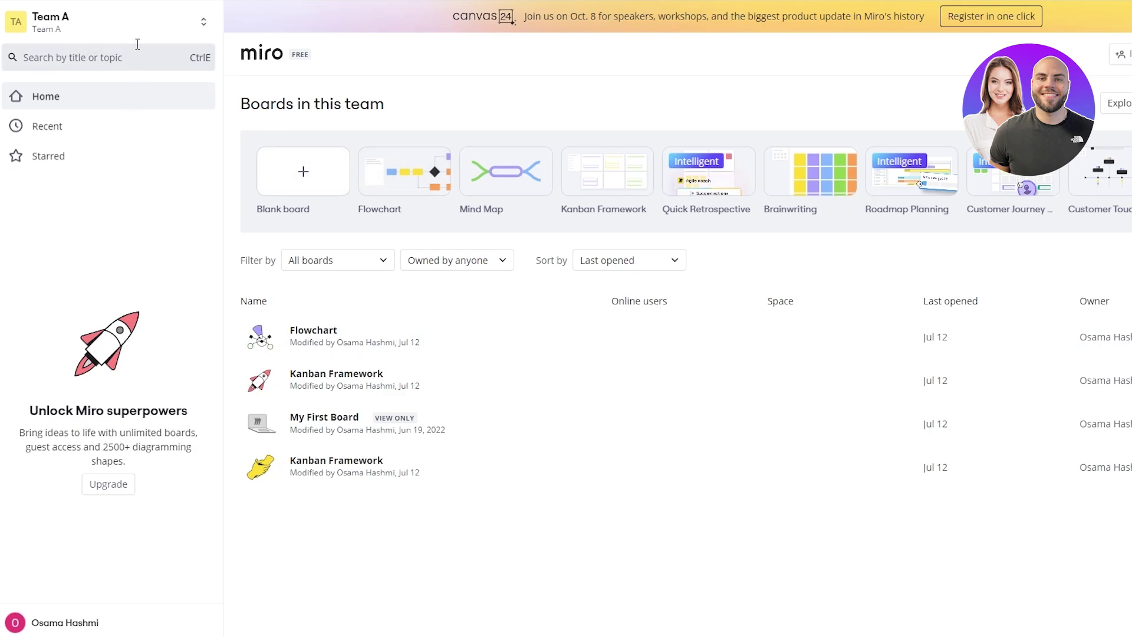
Examine Team A's profile settings and the options for inviting users to the team
{"action": "left_click", "coordinate": [121, 24]}
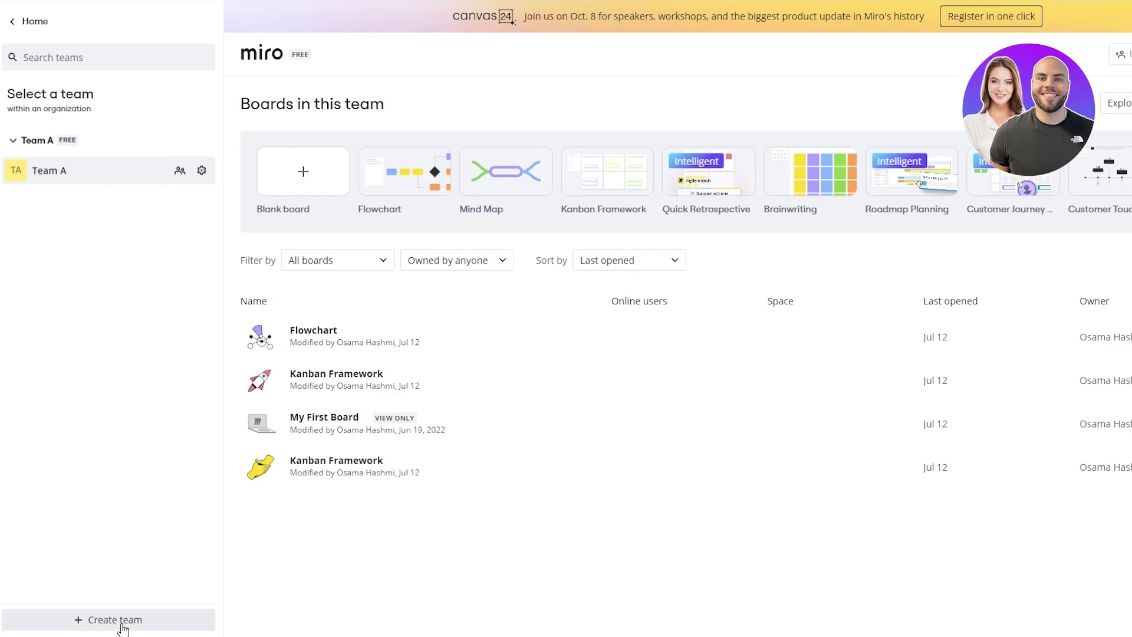
{"action": "left_click", "coordinate": [199, 176]}
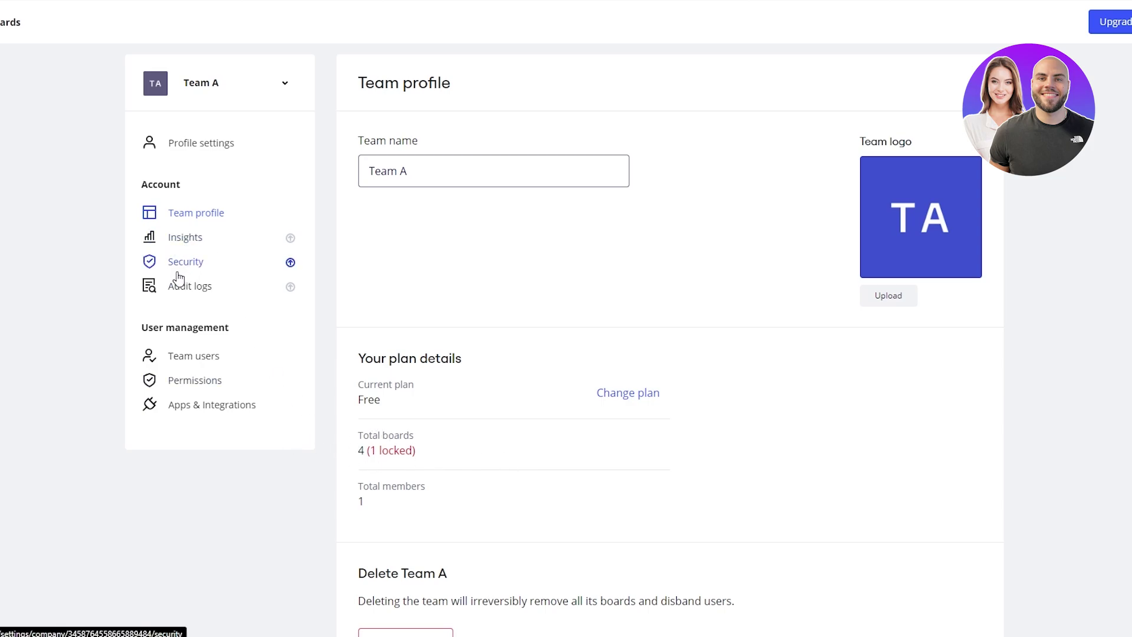
{"action": "scroll", "coordinate": [399, 386], "scroll_direction": "down", "scroll_amount": 1}
{"action": "scroll", "coordinate": [400, 386], "scroll_direction": "up", "scroll_amount": 1}
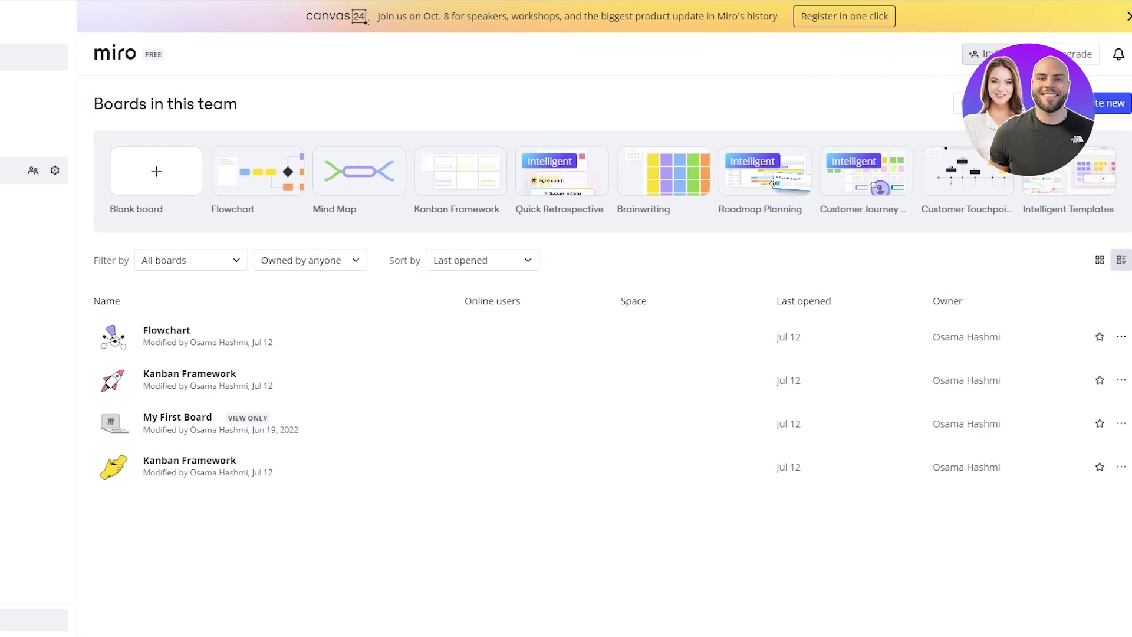
{"action": "left_click", "coordinate": [982, 54]}
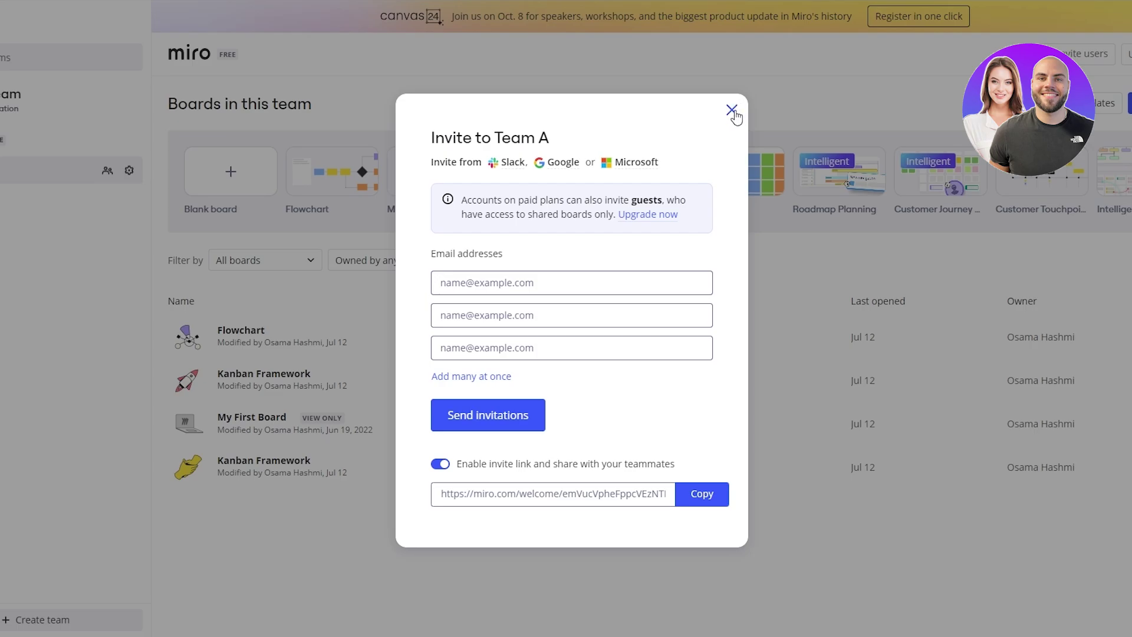
{"action": "left_click", "coordinate": [732, 111]}
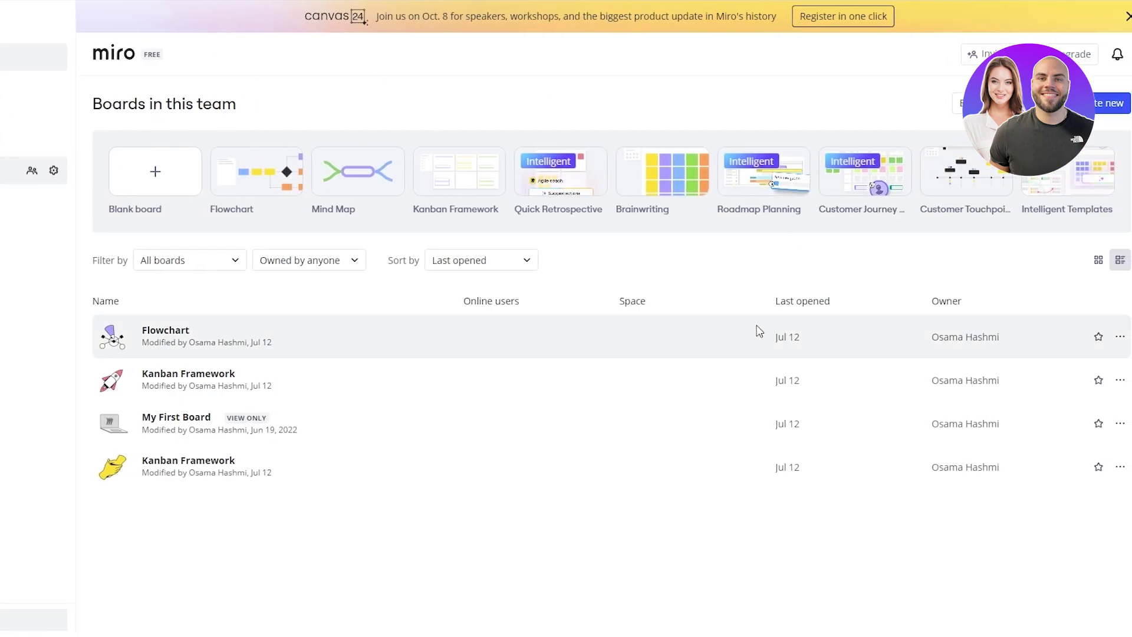
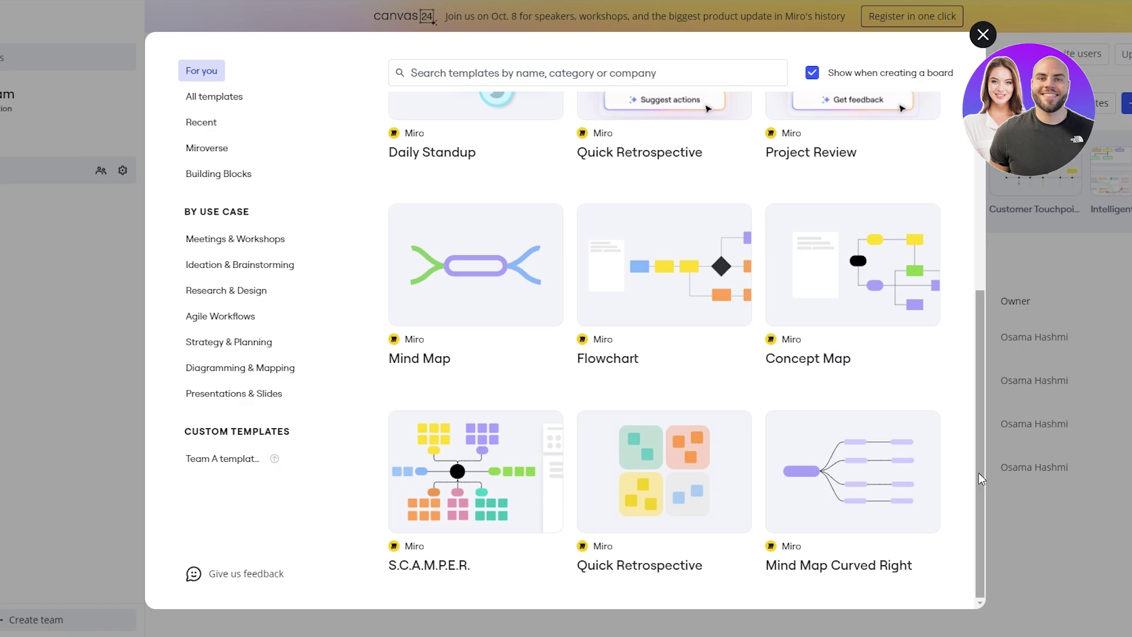
Browse the suggested board templates and those in the Meetings & Workshops category
{"action": "left_click_drag", "start_coordinate": [978, 472], "coordinate": [991, 390]}
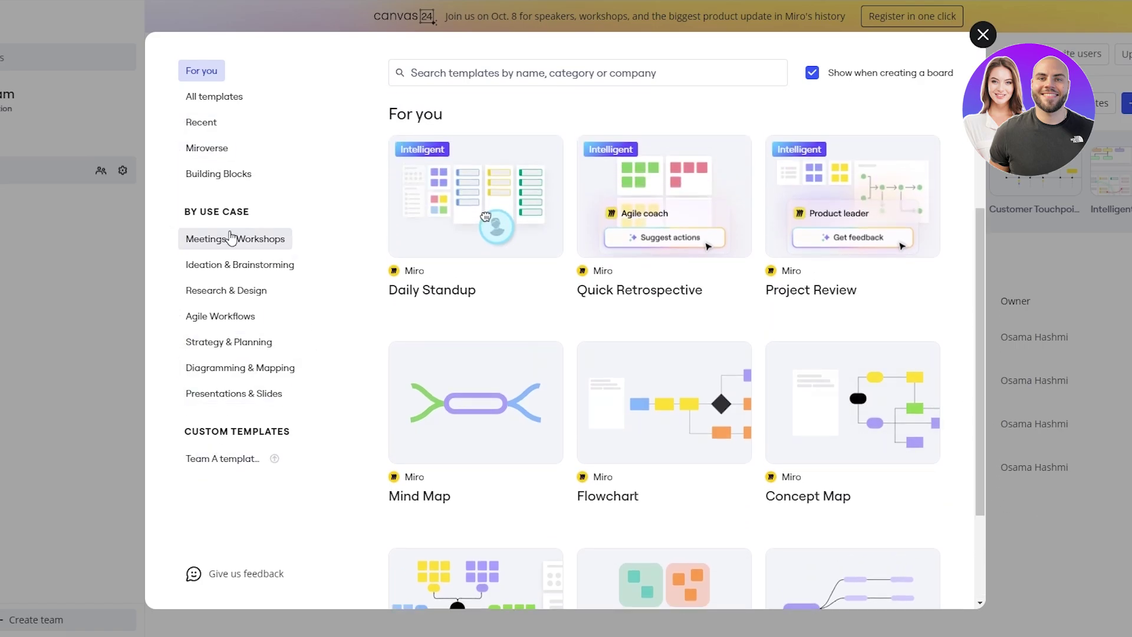
{"action": "left_click", "coordinate": [226, 253]}
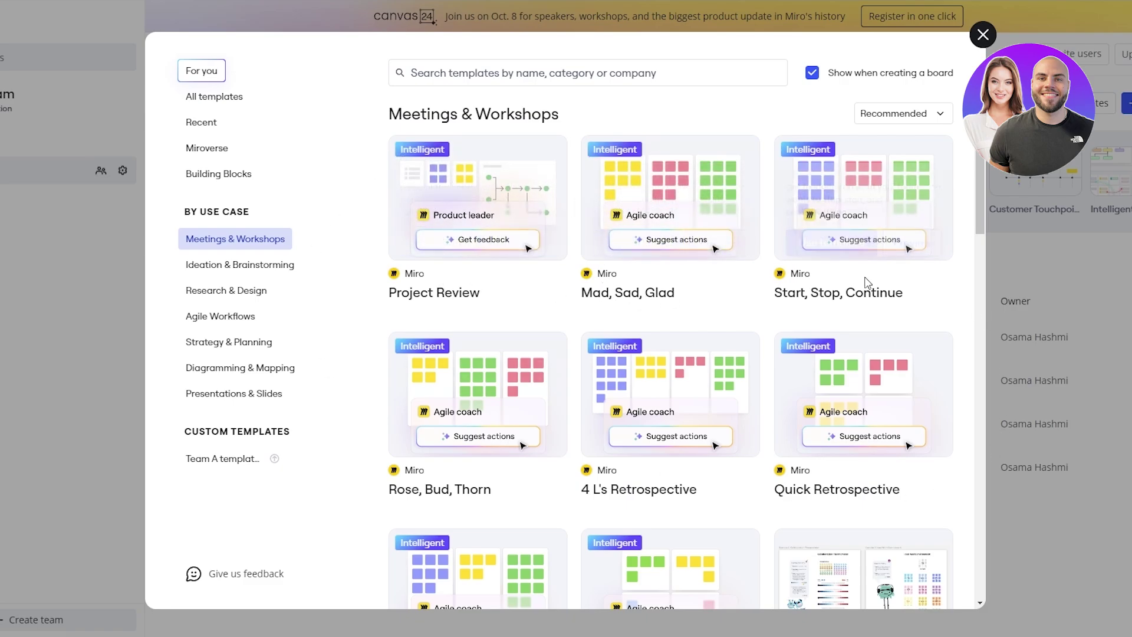
{"action": "scroll", "coordinate": [597, 424], "scroll_direction": "down", "scroll_amount": 8}
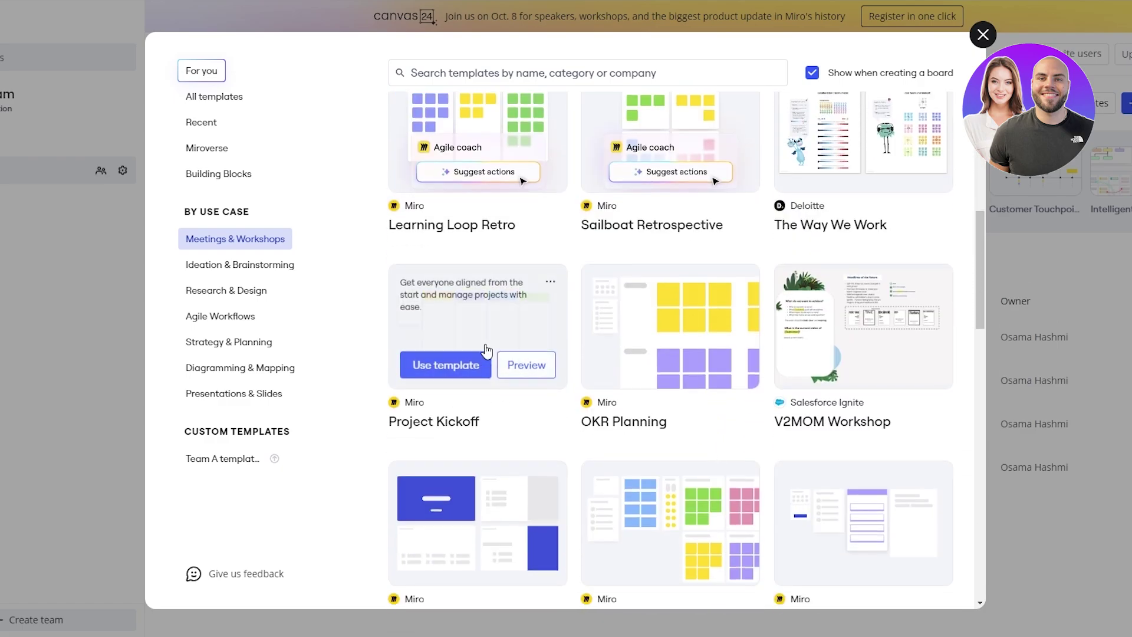
{"action": "scroll", "coordinate": [806, 378], "scroll_direction": "down", "scroll_amount": 3}
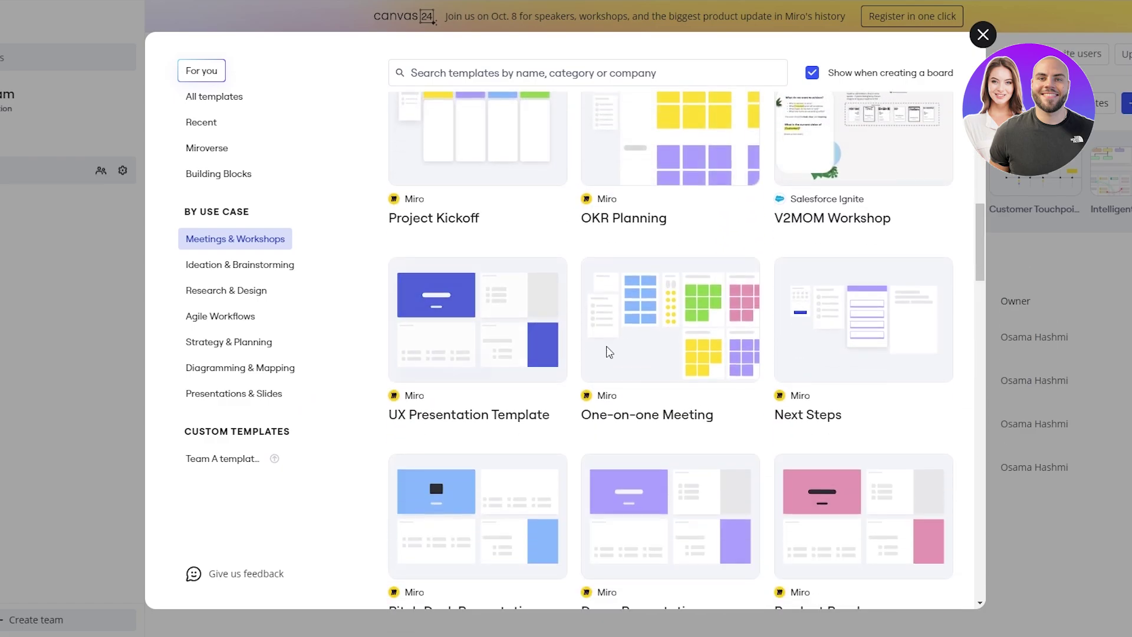
{"action": "scroll", "coordinate": [805, 378], "scroll_direction": "down", "scroll_amount": 4}
Browse the Ideation & Brainstorming templates through to the end of the list and close the template library
{"action": "left_click", "coordinate": [211, 266]}
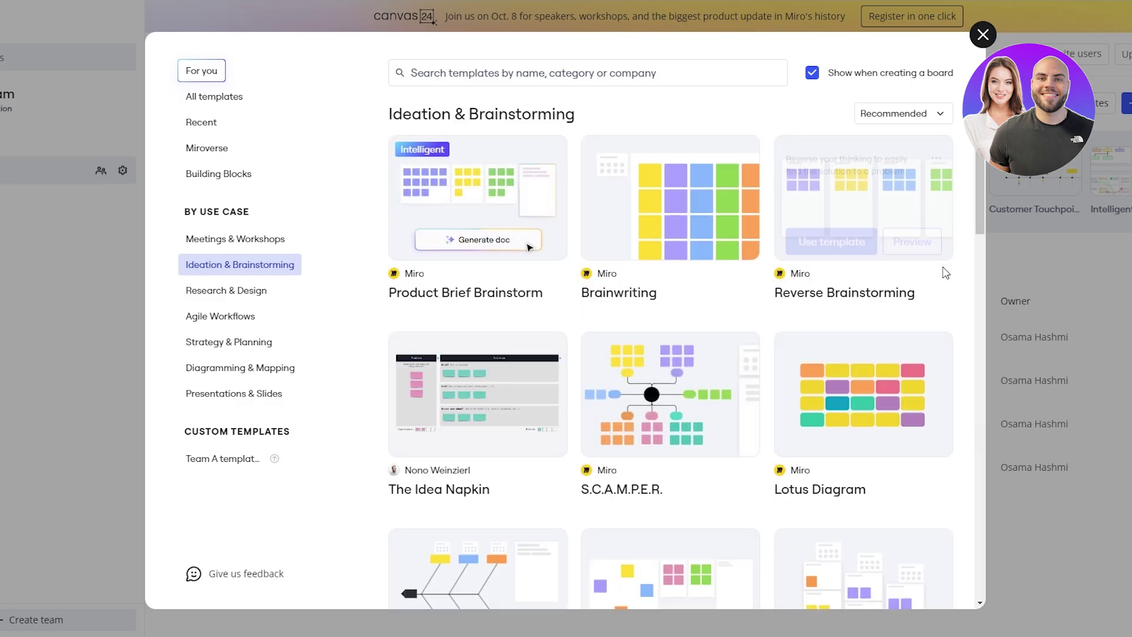
{"action": "scroll", "coordinate": [946, 282], "scroll_direction": "down", "scroll_amount": 3}
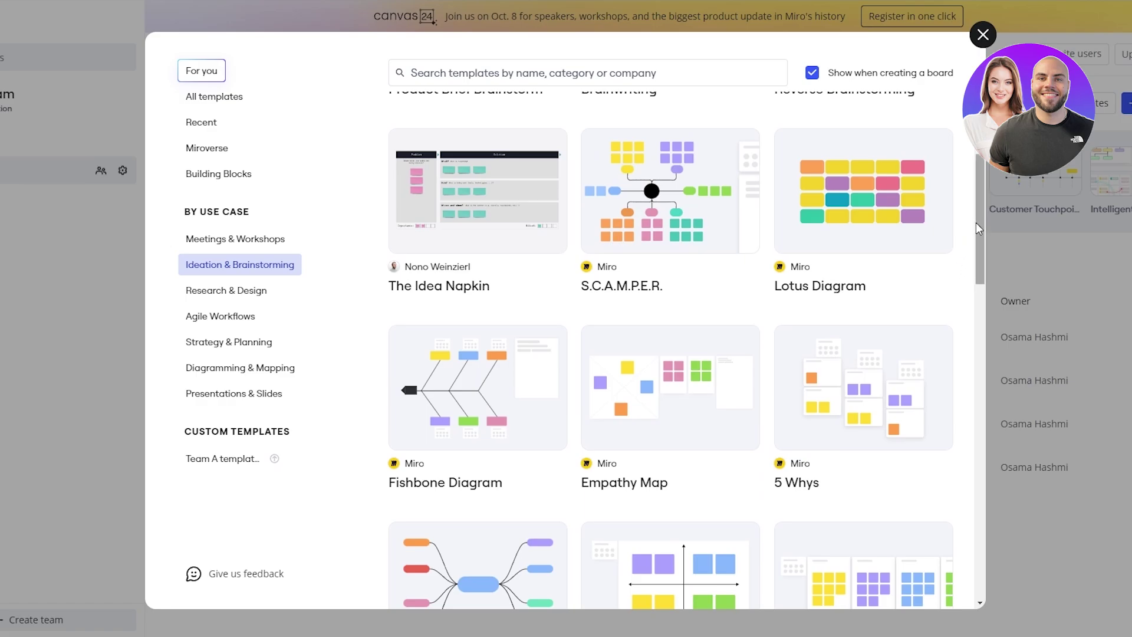
{"action": "left_click_drag", "start_coordinate": [977, 223], "coordinate": [989, 390]}
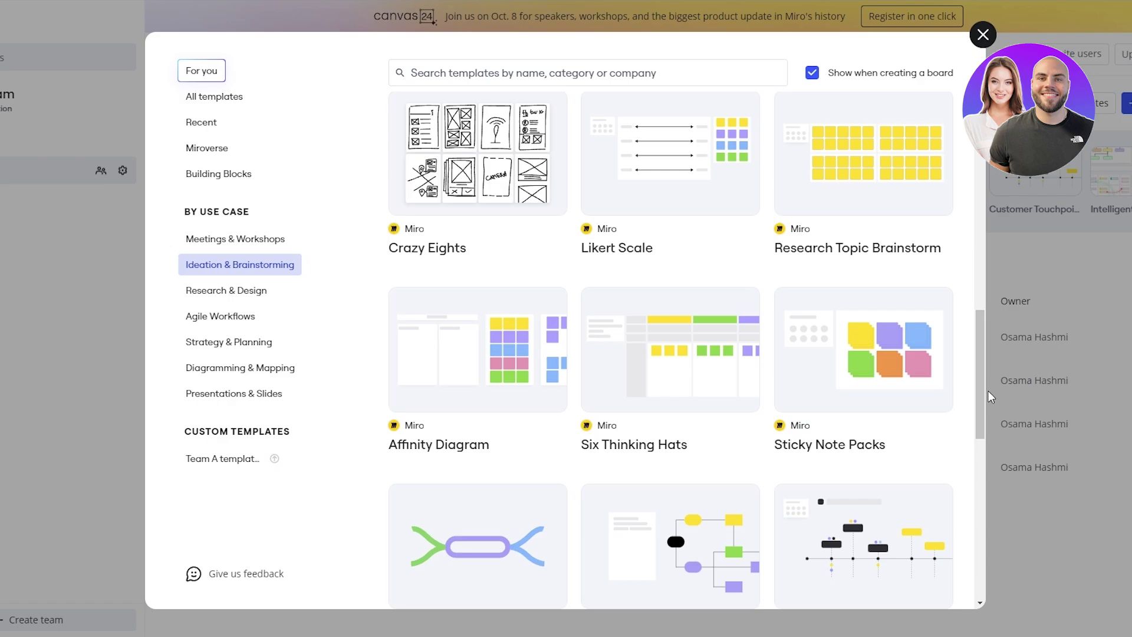
{"action": "left_click_drag", "start_coordinate": [979, 388], "coordinate": [1042, 548]}
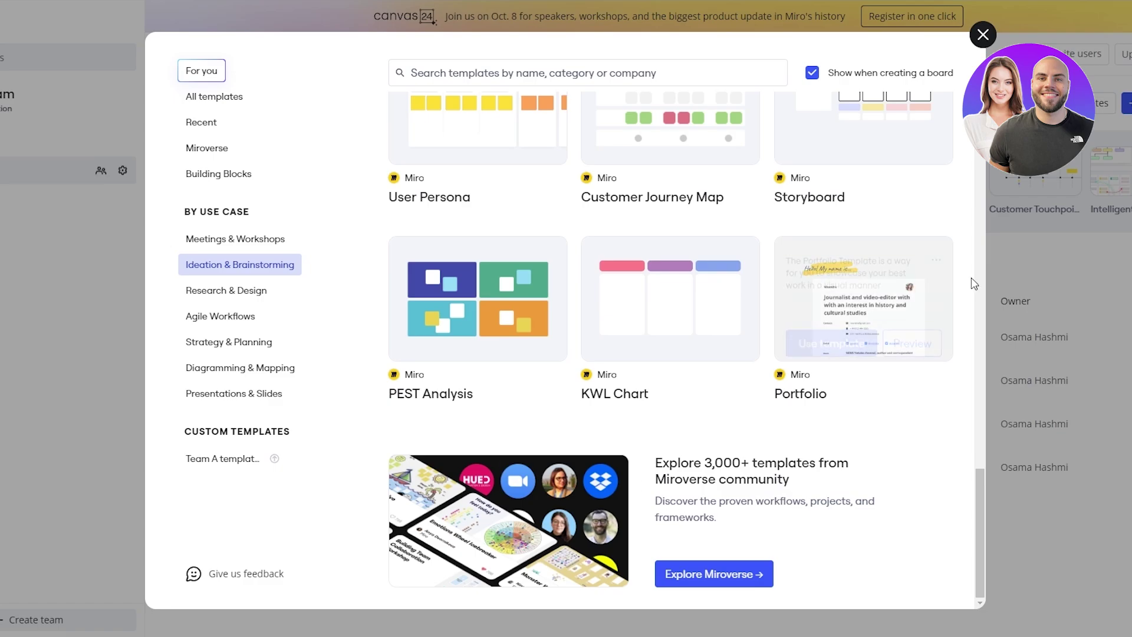
{"action": "left_click", "coordinate": [983, 34]}
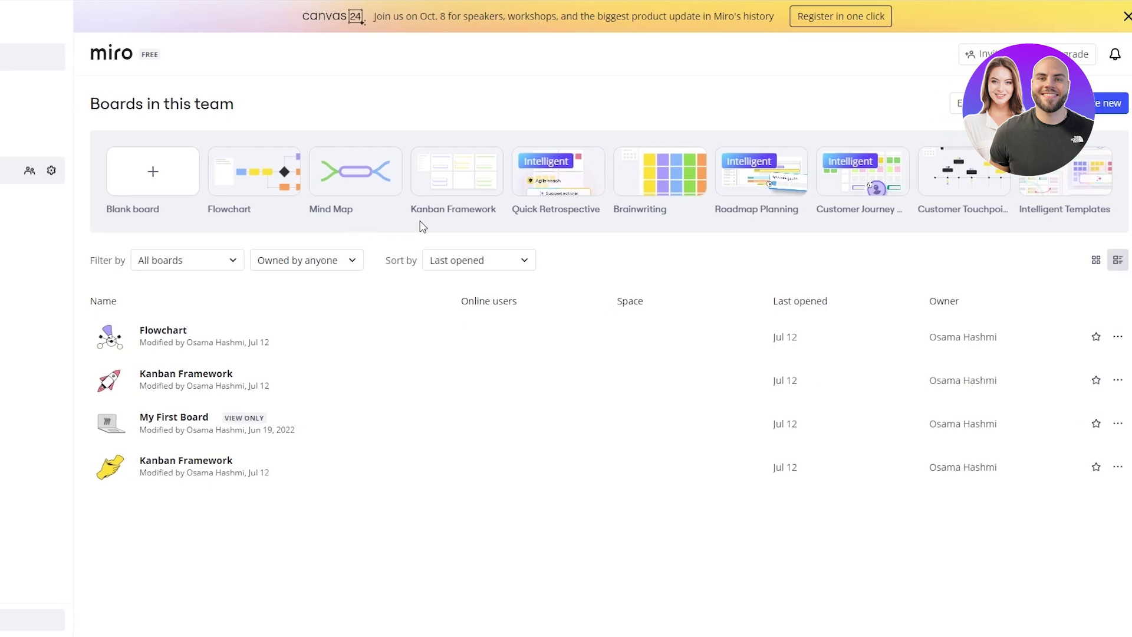
Create a new team board from the Kanban Framework template
{"action": "left_click", "coordinate": [426, 189]}
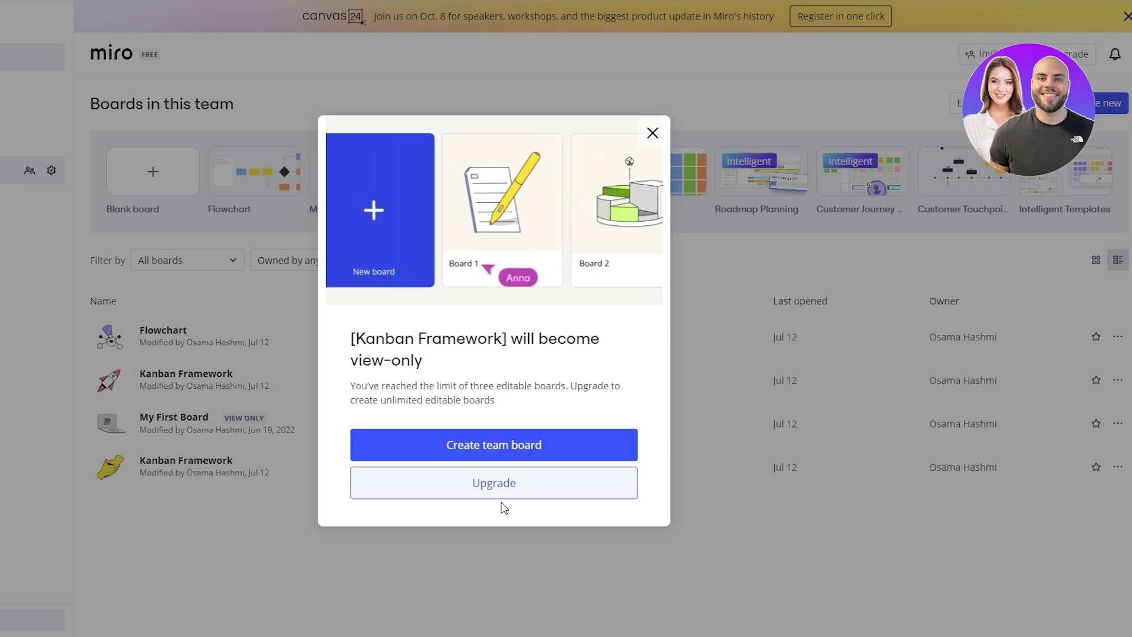
{"action": "left_click", "coordinate": [465, 450]}
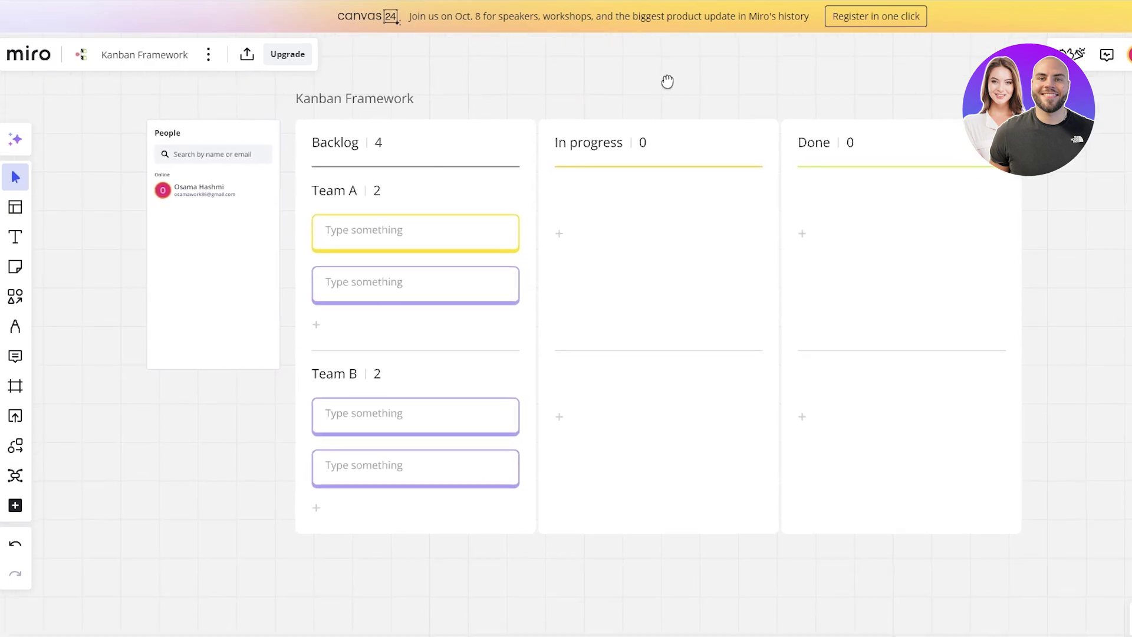
{"action": "left_click_drag", "start_coordinate": [709, 140], "coordinate": [706, 53]}
{"action": "scroll", "coordinate": [708, 286], "scroll_direction": "down", "scroll_amount": 1}
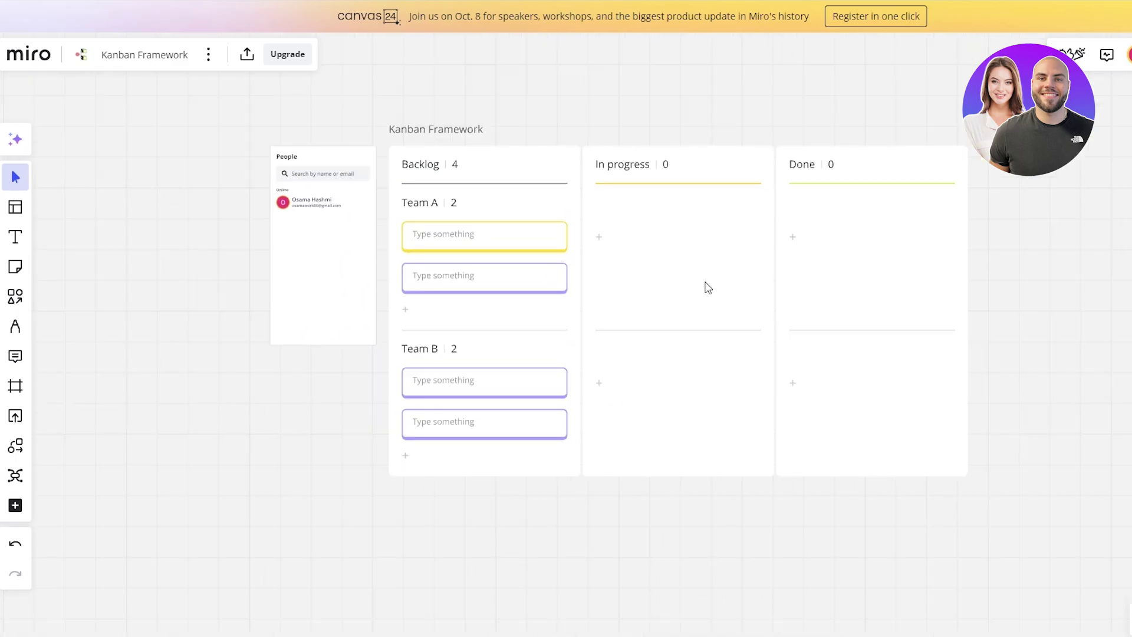
{"action": "scroll", "coordinate": [708, 286], "scroll_direction": "up", "scroll_amount": 2}
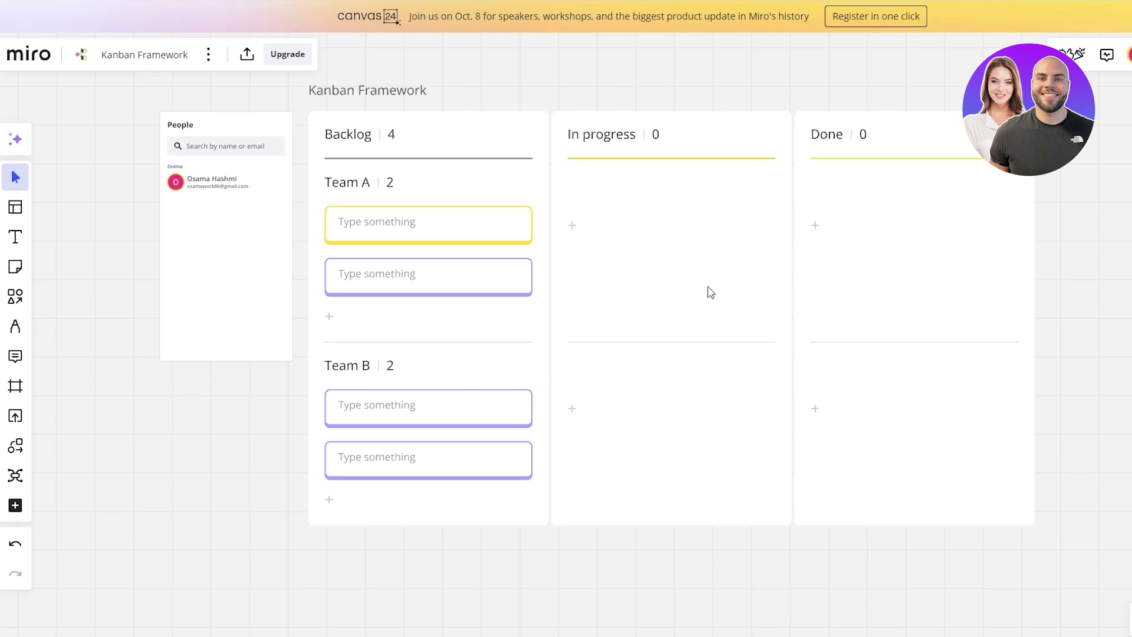
{"action": "mouse_move", "coordinate": [1067, 333]}
{"action": "left_mouse_down"}
{"action": "mouse_move", "coordinate": [1057, 321]}
{"action": "mouse_move", "coordinate": [1070, 325]}
{"action": "left_mouse_up"}
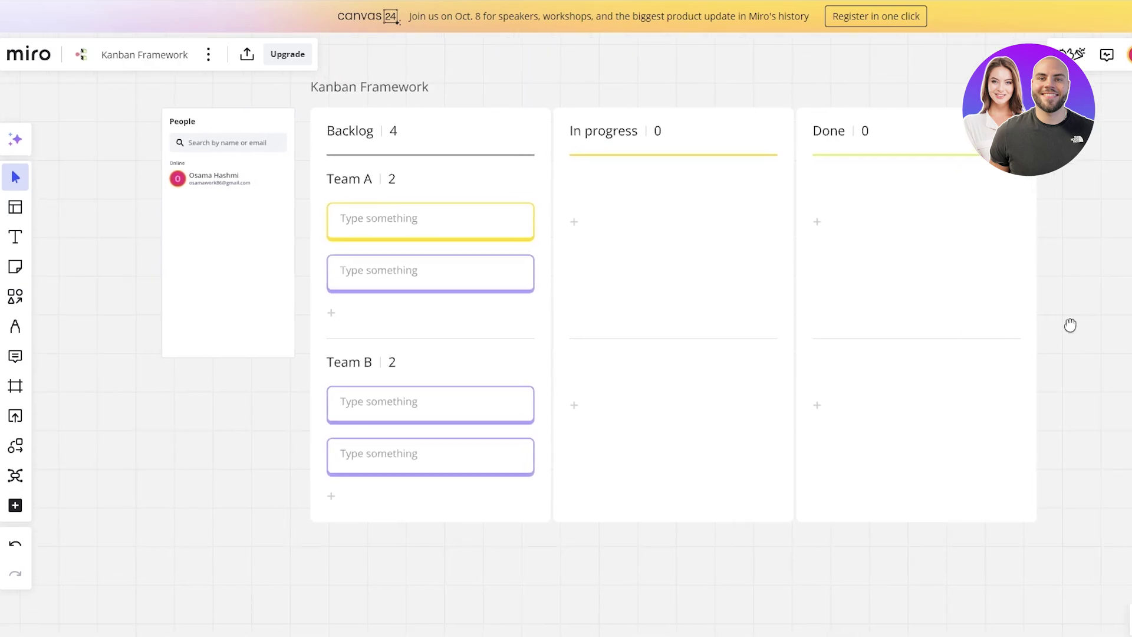
{"action": "scroll", "coordinate": [867, 311], "scroll_direction": "down", "scroll_amount": 1}
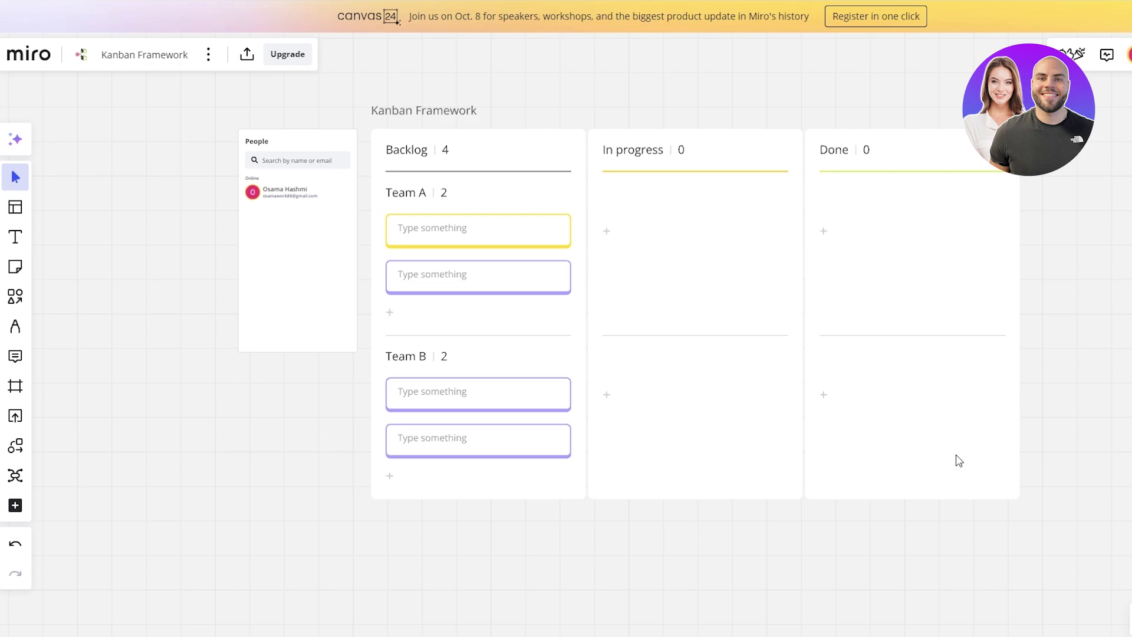
{"action": "scroll", "coordinate": [262, 331], "scroll_direction": "down", "scroll_amount": 2}
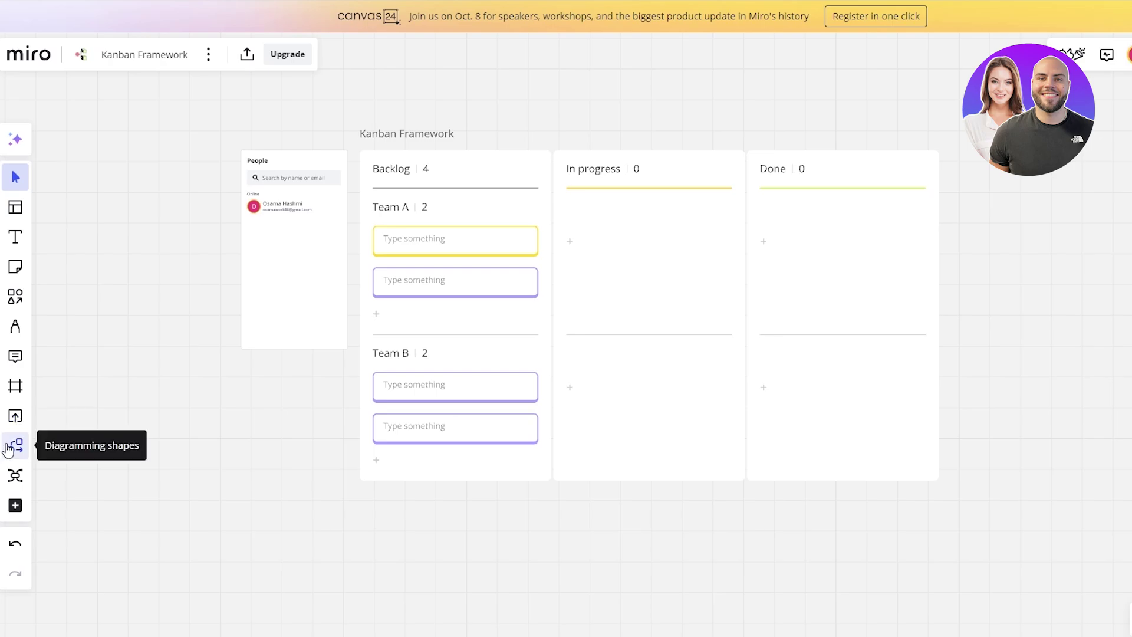
Examine the additional tools that can be added to the board and its facilitation tools and reactions
{"action": "left_click", "coordinate": [18, 508]}
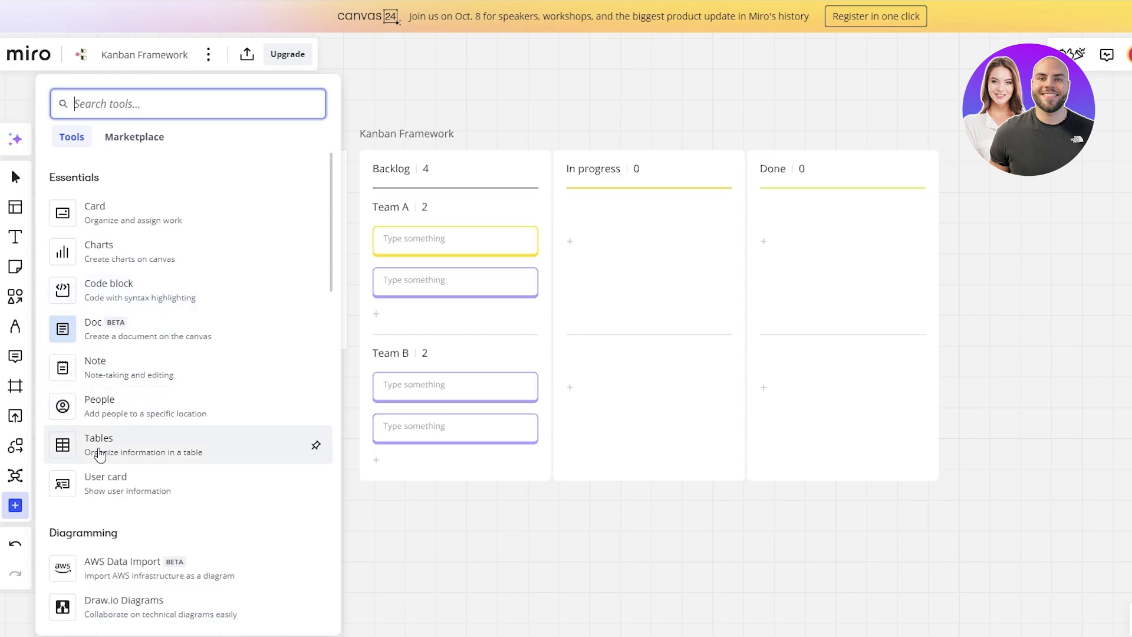
{"action": "scroll", "coordinate": [101, 453], "scroll_direction": "down", "scroll_amount": 1}
{"action": "scroll", "coordinate": [152, 394], "scroll_direction": "down", "scroll_amount": 7}
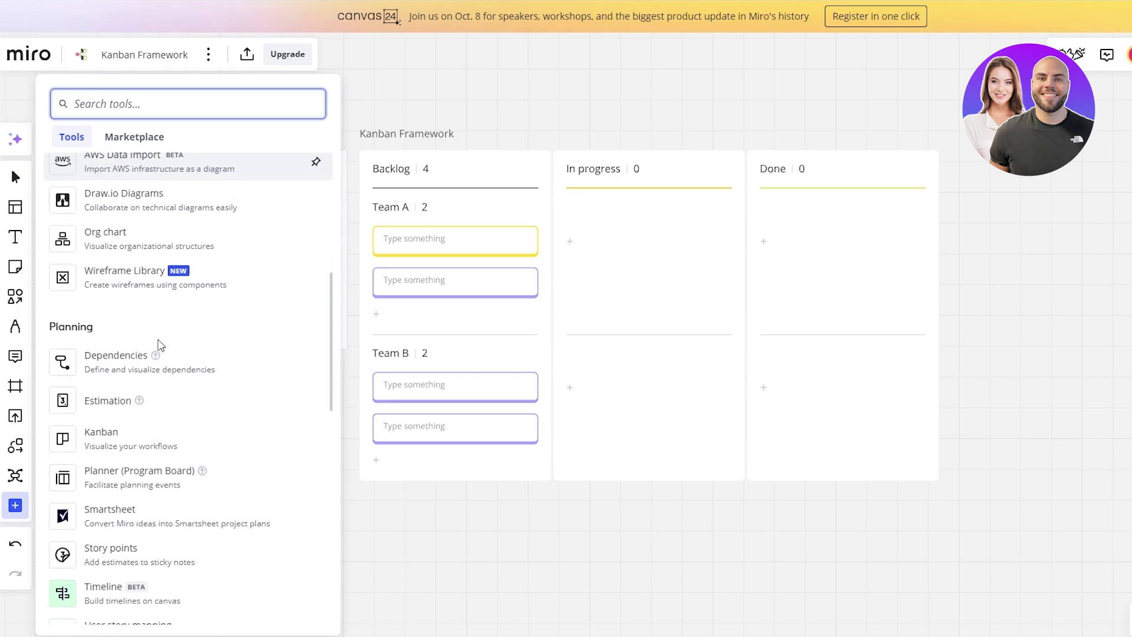
{"action": "scroll", "coordinate": [182, 253], "scroll_direction": "down", "scroll_amount": 6}
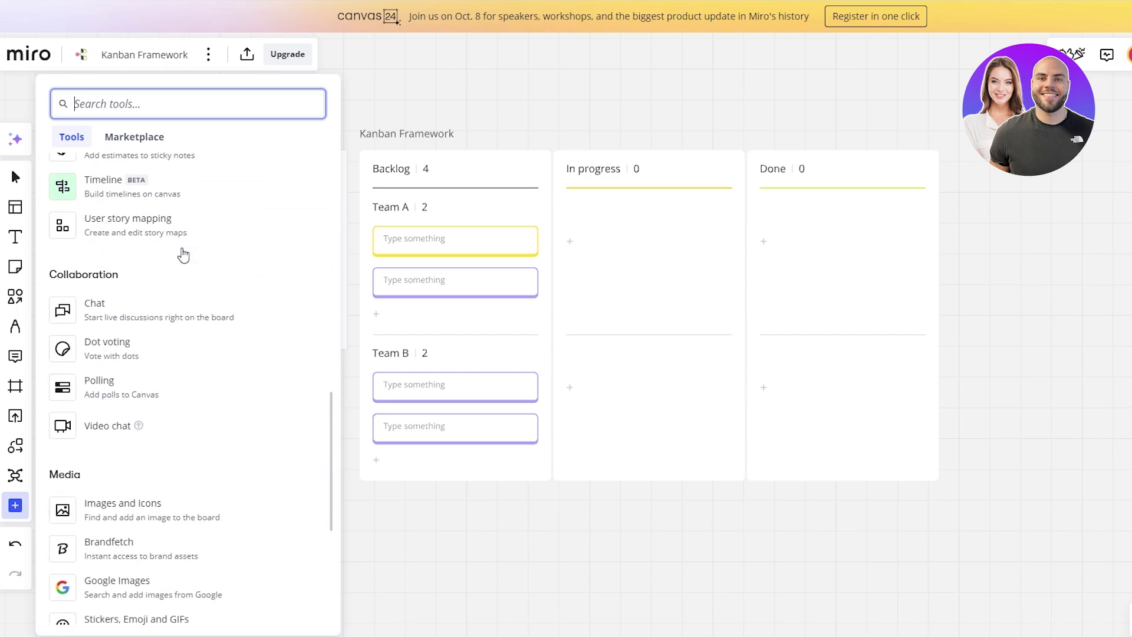
{"action": "scroll", "coordinate": [177, 401], "scroll_direction": "up", "scroll_amount": 2}
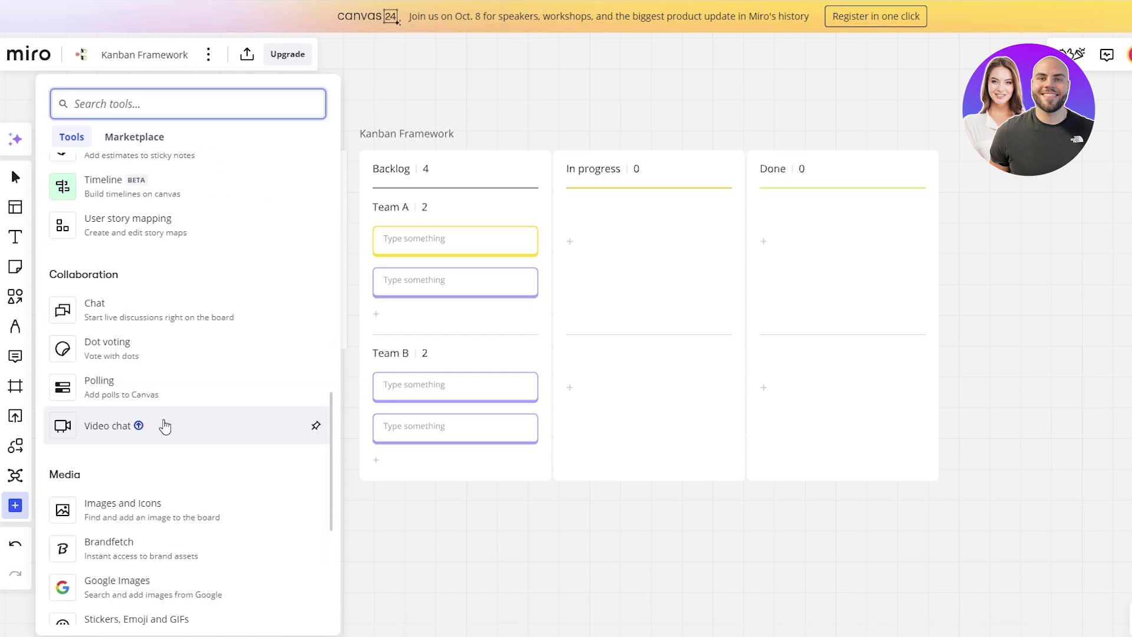
{"action": "left_click", "coordinate": [13, 506]}
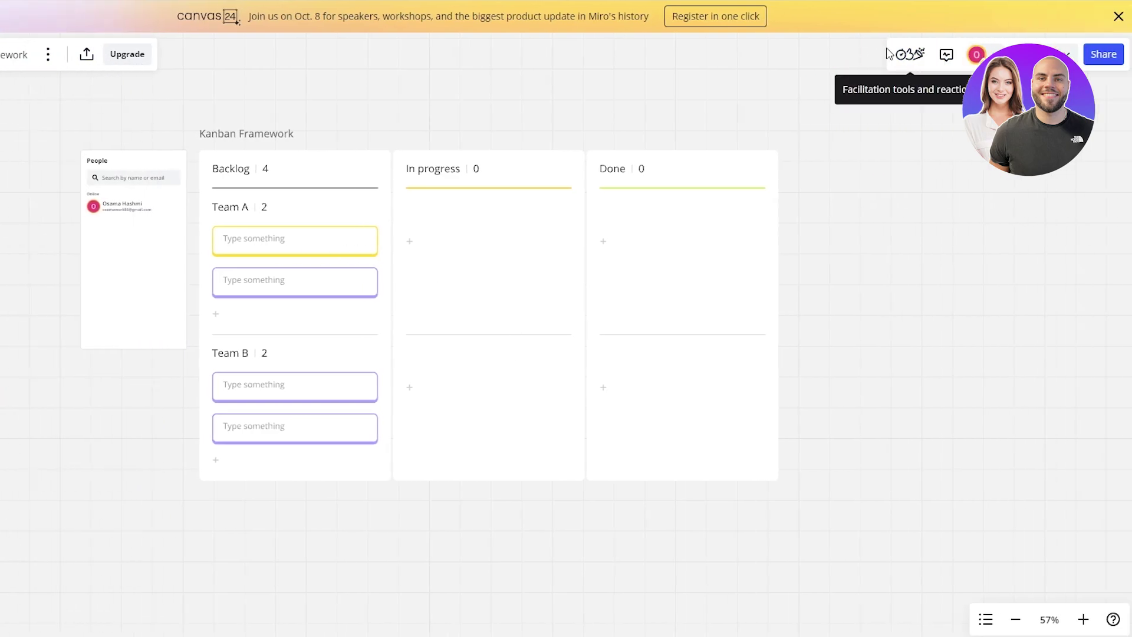
{"action": "left_click", "coordinate": [916, 57]}
{"action": "left_click", "coordinate": [1067, 54]}
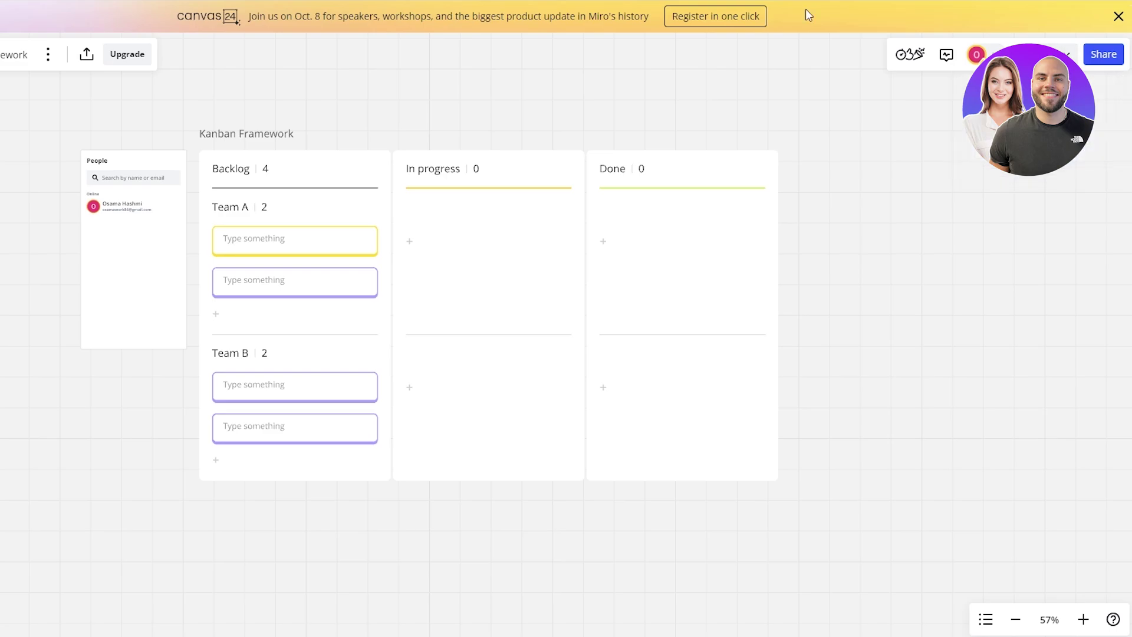
{"action": "scroll", "coordinate": [536, 316], "scroll_direction": "up", "scroll_amount": 2}
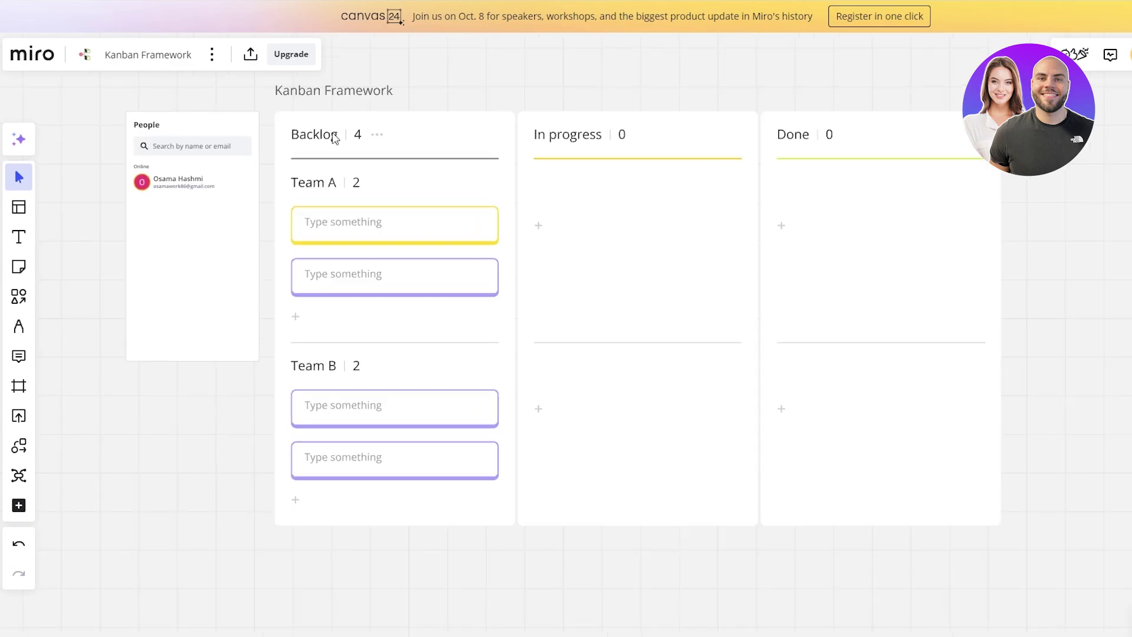
{"action": "scroll", "coordinate": [731, 318], "scroll_direction": "down", "scroll_amount": 1}
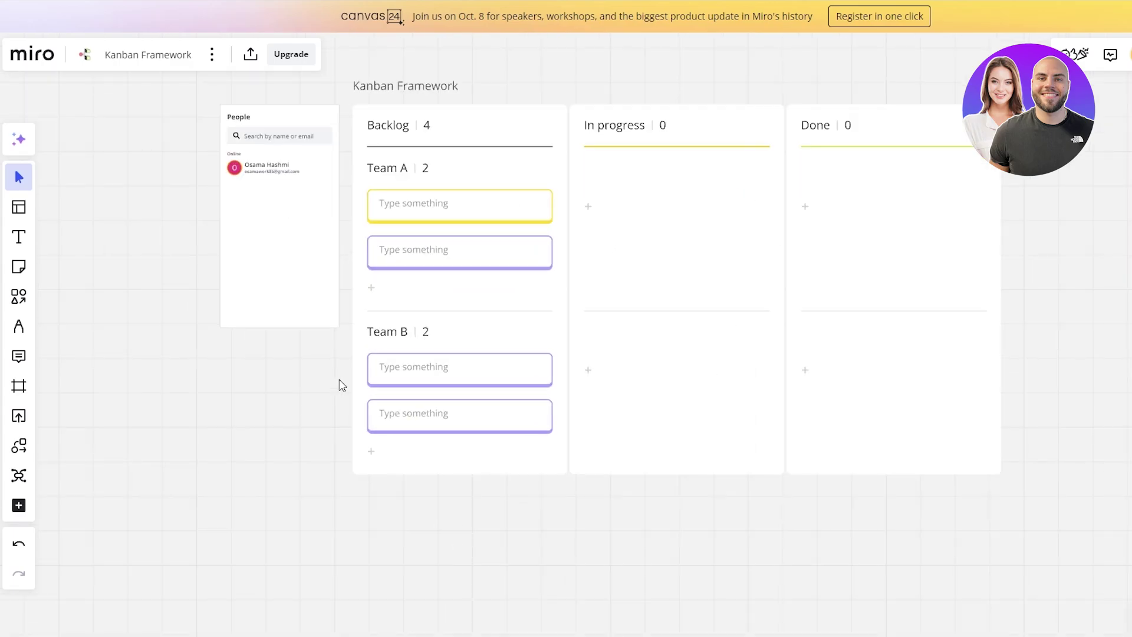
{"action": "scroll", "coordinate": [539, 364], "scroll_direction": "down", "scroll_amount": 1}
{"action": "scroll", "coordinate": [468, 387], "scroll_direction": "up", "scroll_amount": 1}
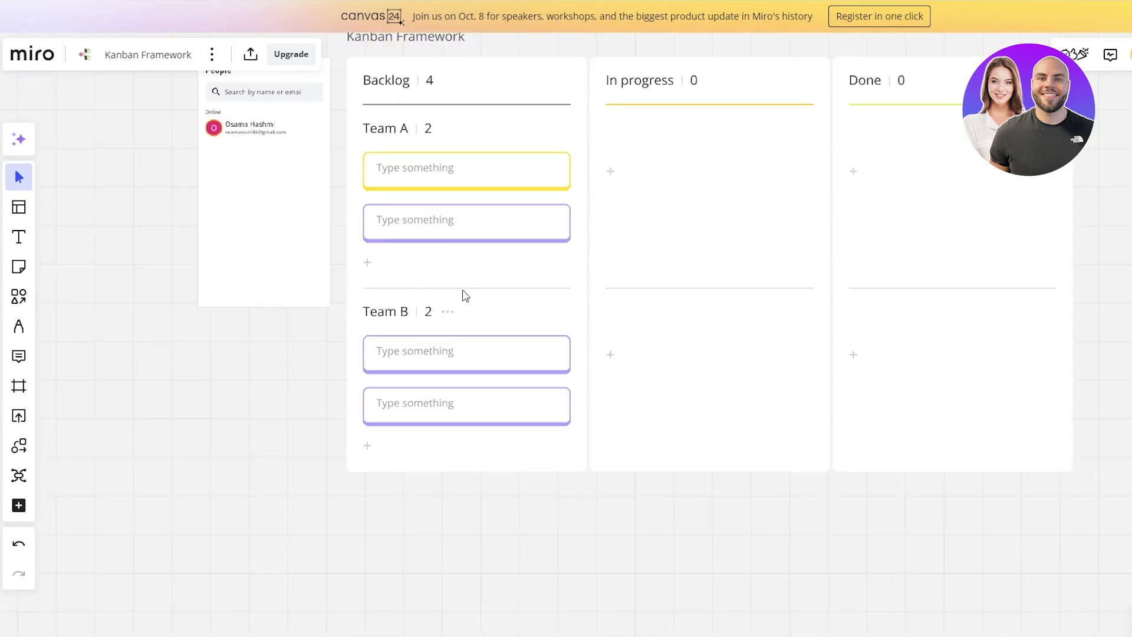
{"action": "scroll", "coordinate": [463, 296], "scroll_direction": "down", "scroll_amount": 1}
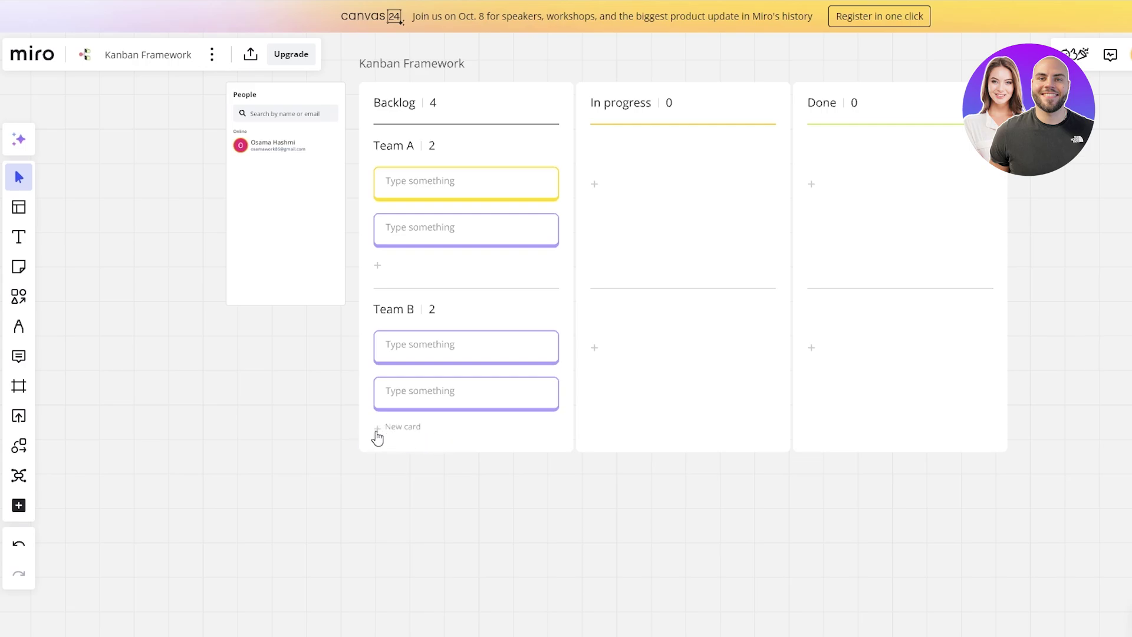
Enlarge the Kanban framework slightly by pulling its lower-left corner outward
{"action": "left_click", "coordinate": [338, 295]}
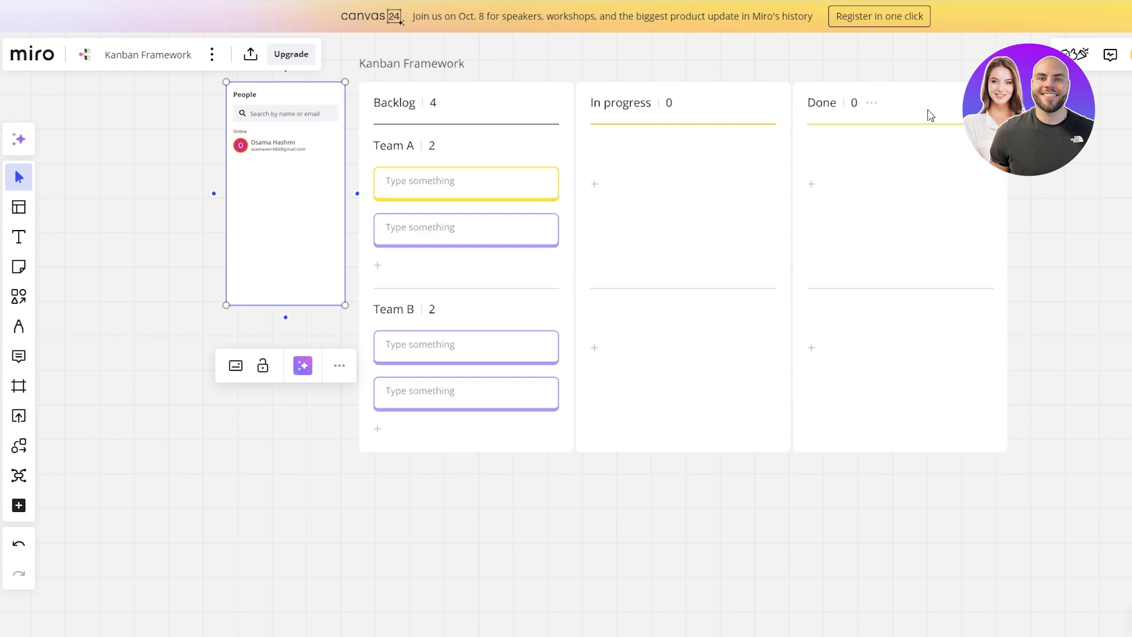
{"action": "left_click", "coordinate": [597, 93]}
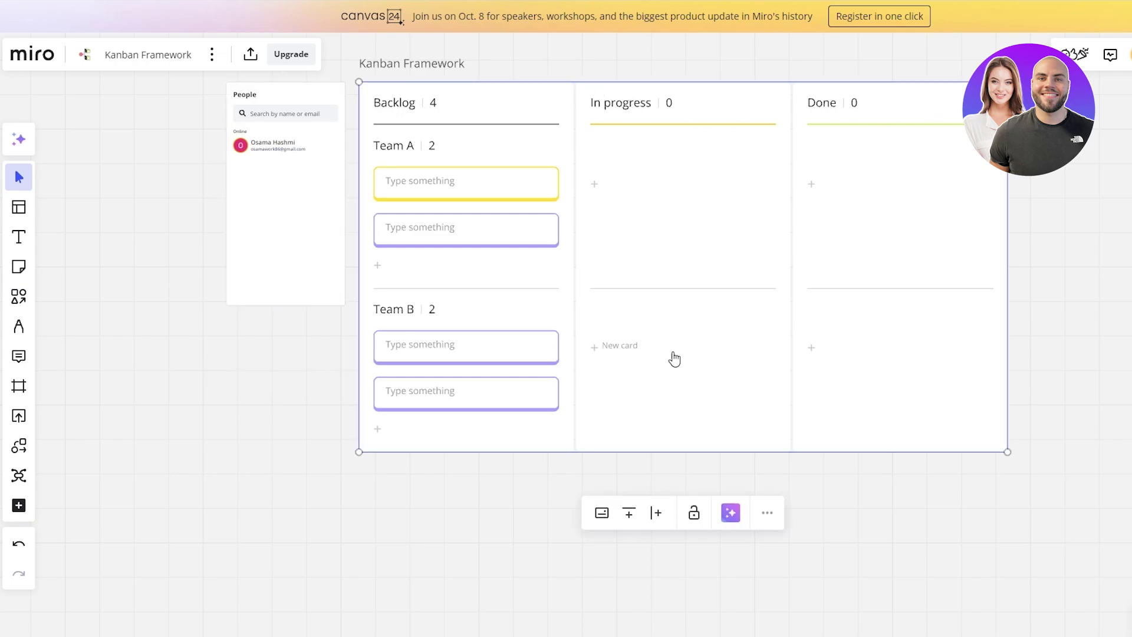
{"action": "left_click_drag", "start_coordinate": [360, 451], "coordinate": [356, 454]}
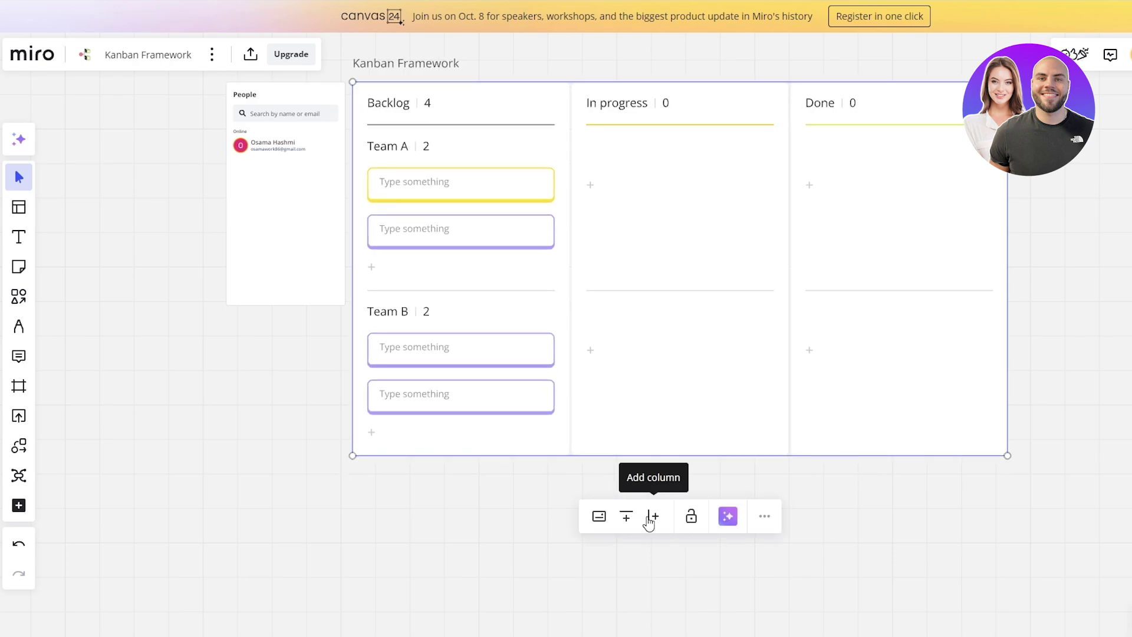
{"action": "left_click", "coordinate": [599, 518]}
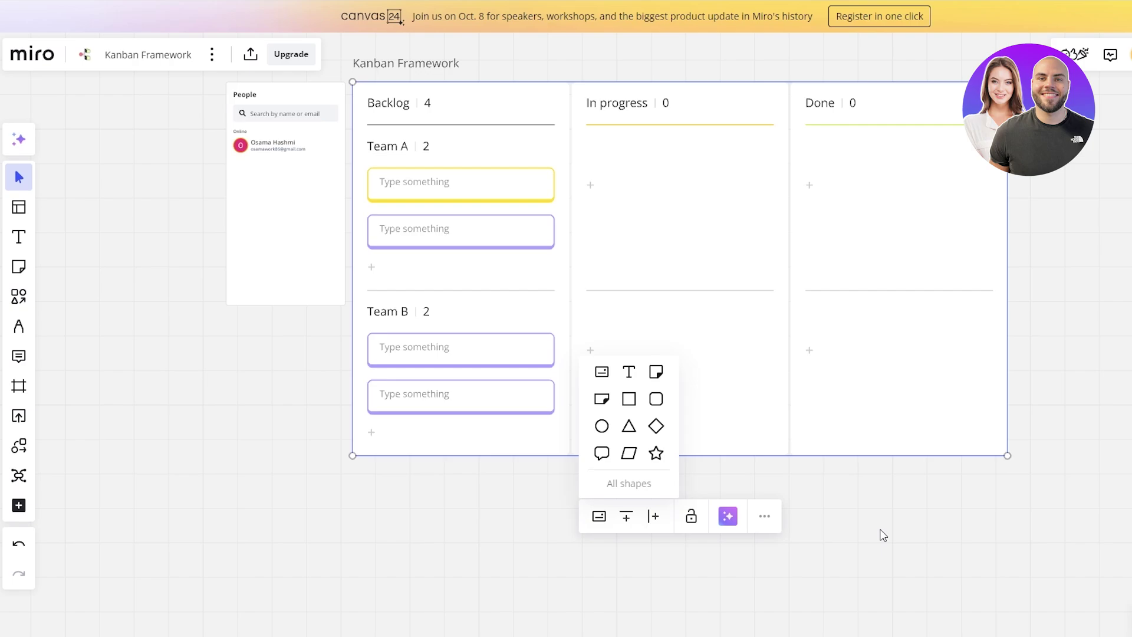
{"action": "key", "text": "Escape"}
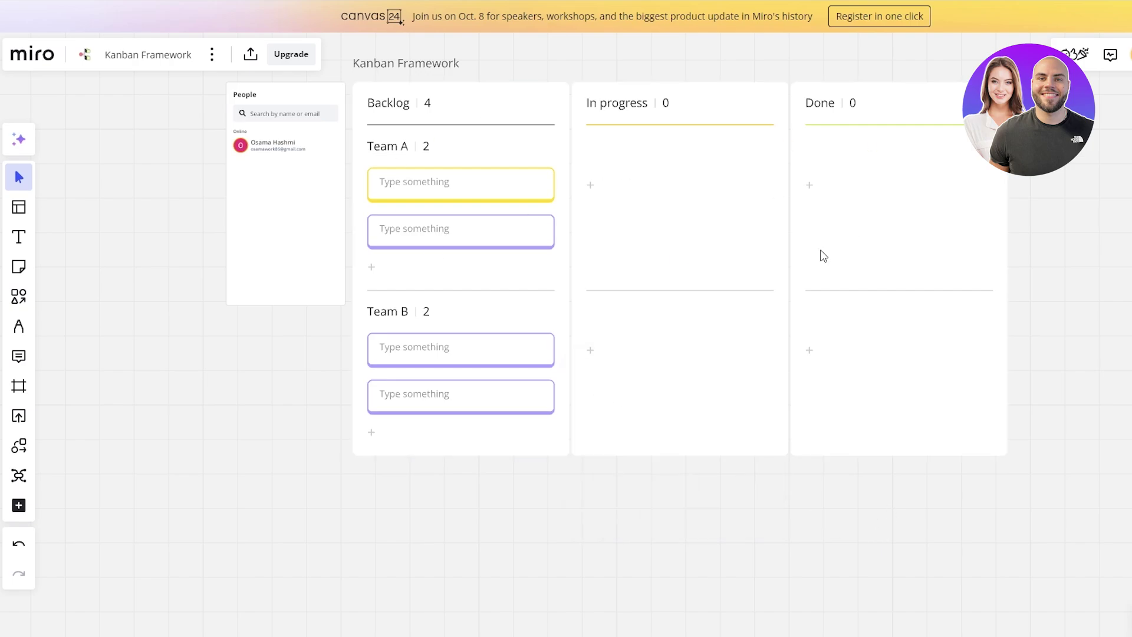
Enlarge the People panel beside the Kanban framework until it matches the framework's height
{"action": "left_click", "coordinate": [273, 205]}
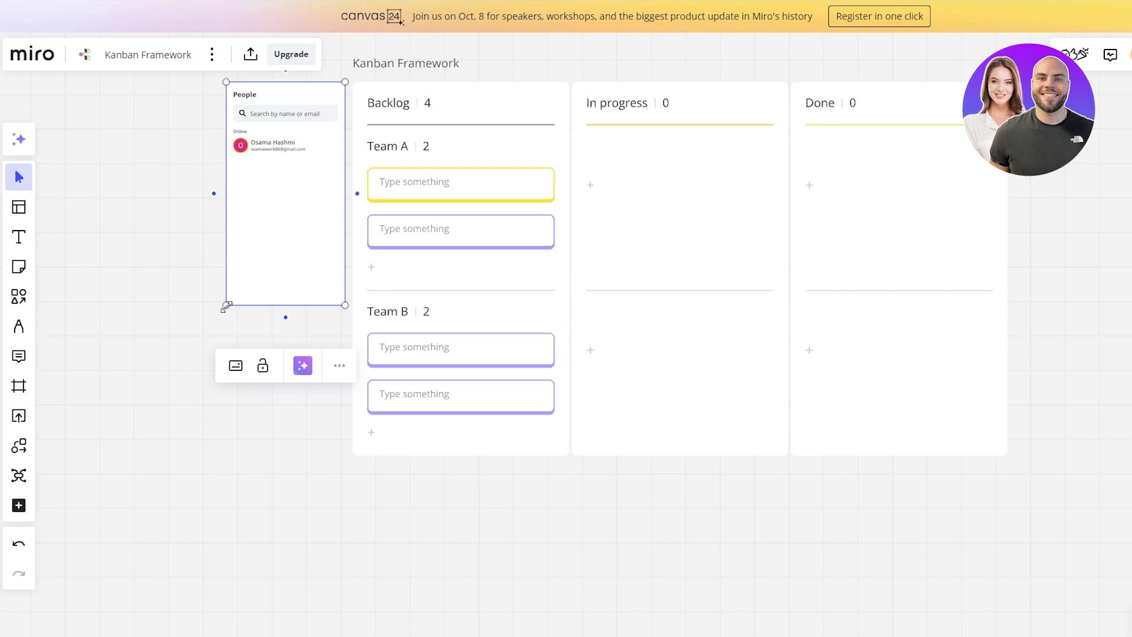
{"action": "left_click_drag", "start_coordinate": [227, 306], "coordinate": [172, 469]}
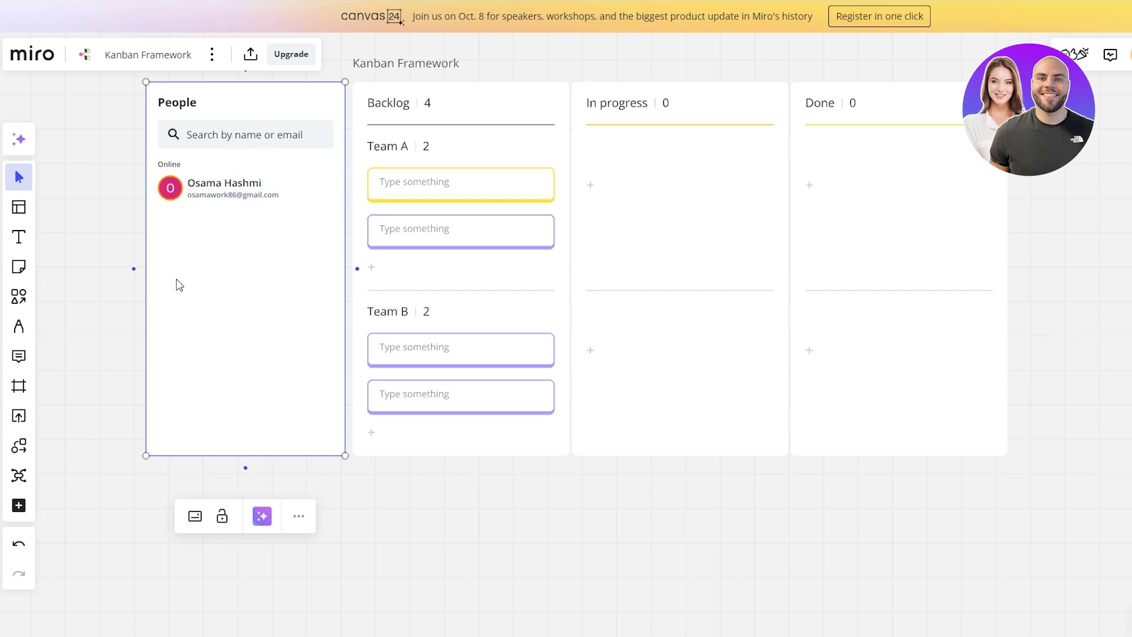
{"action": "left_click", "coordinate": [1018, 367]}
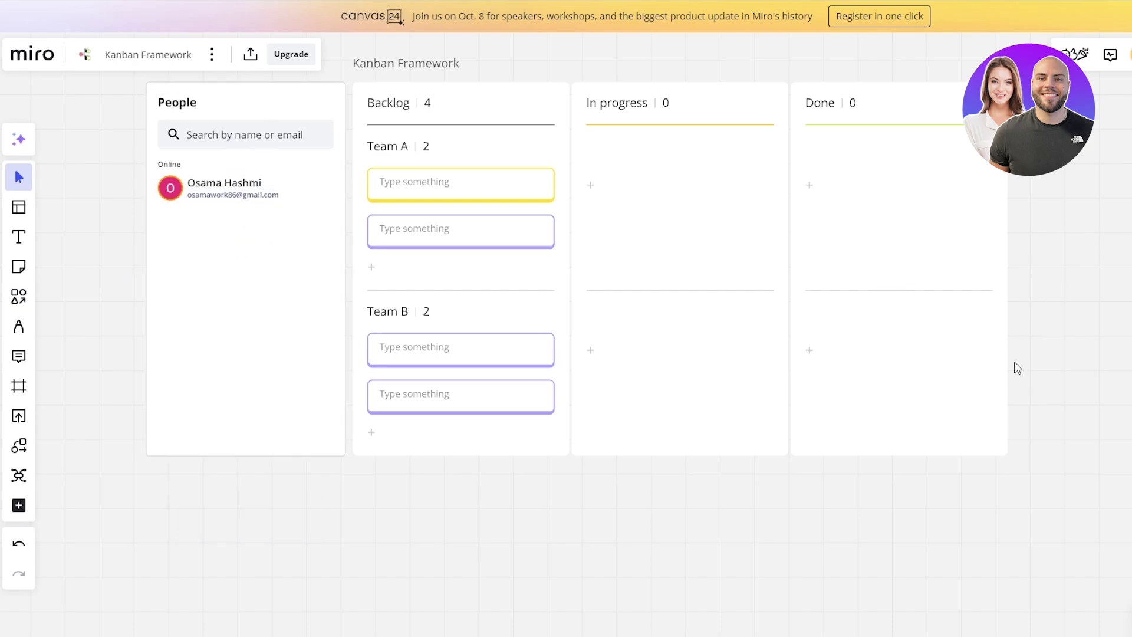
Add a new blank card to Team A's Backlog and look over the card's additional options
{"action": "left_click", "coordinate": [937, 453]}
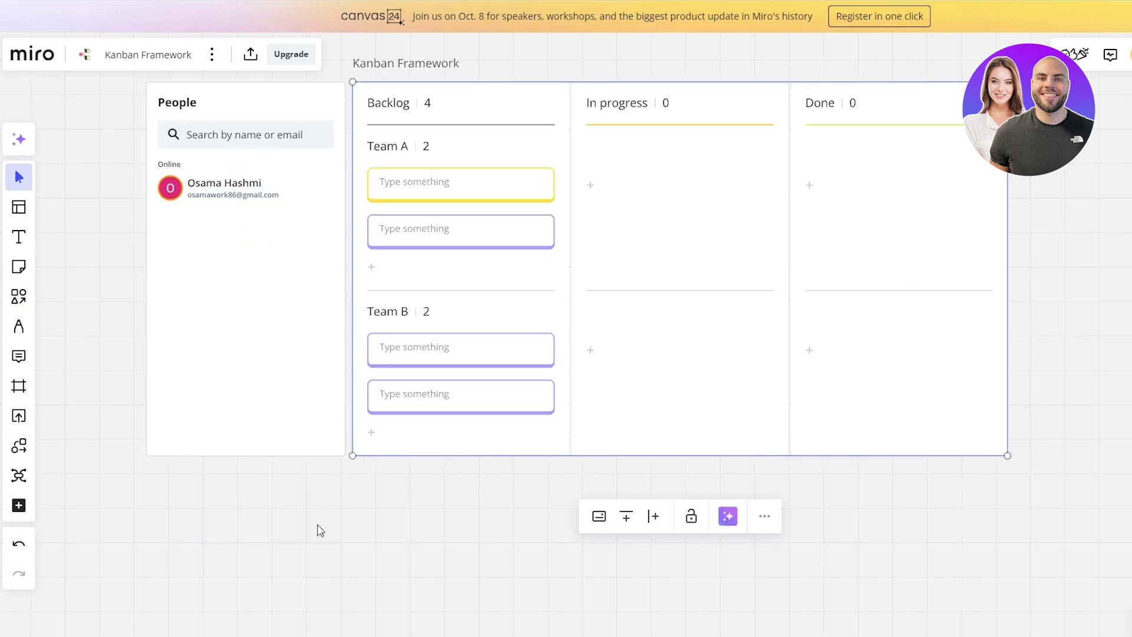
{"action": "left_click", "coordinate": [388, 273]}
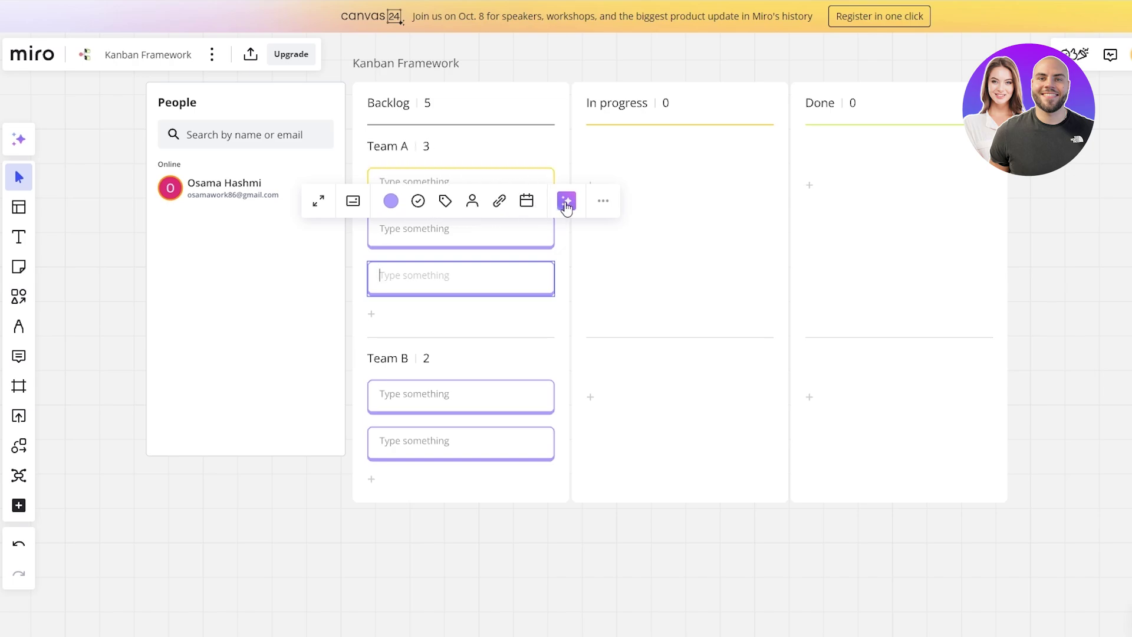
{"action": "left_click", "coordinate": [603, 206]}
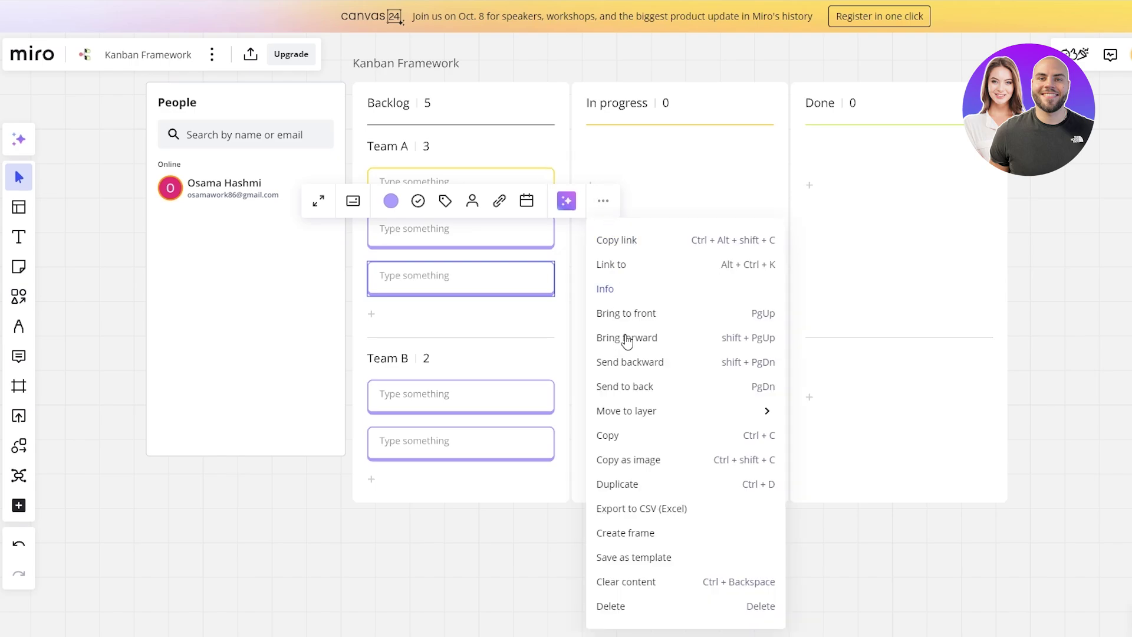
{"action": "left_click", "coordinate": [508, 539]}
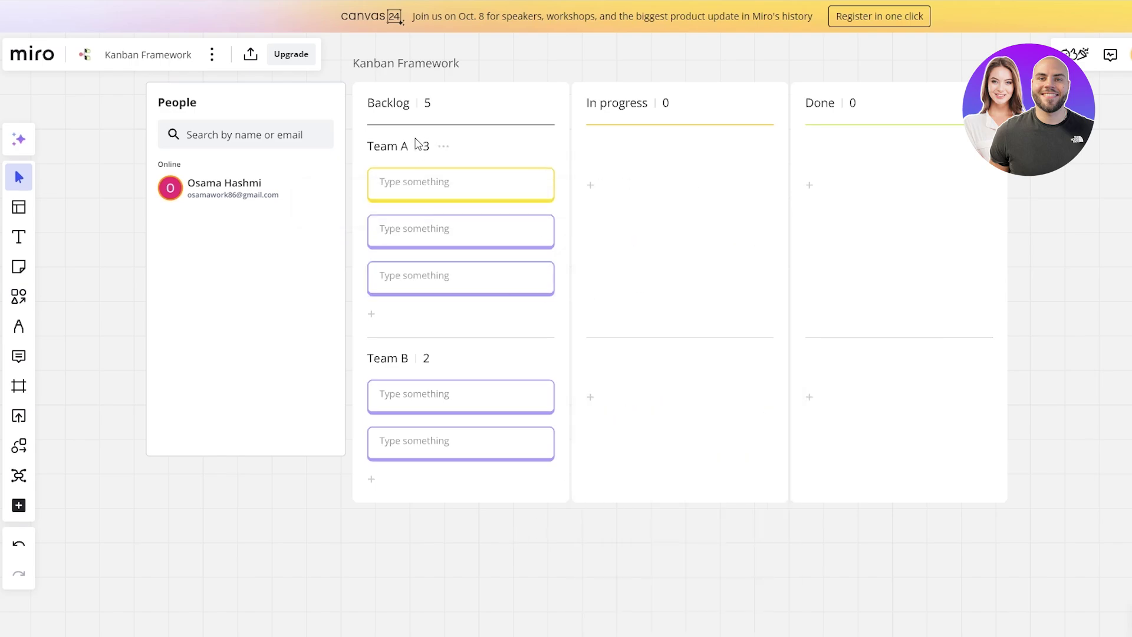
Move the yellow card from Team A's Backlog into Team A's In progress column
{"action": "left_click_drag", "start_coordinate": [419, 182], "coordinate": [619, 154]}
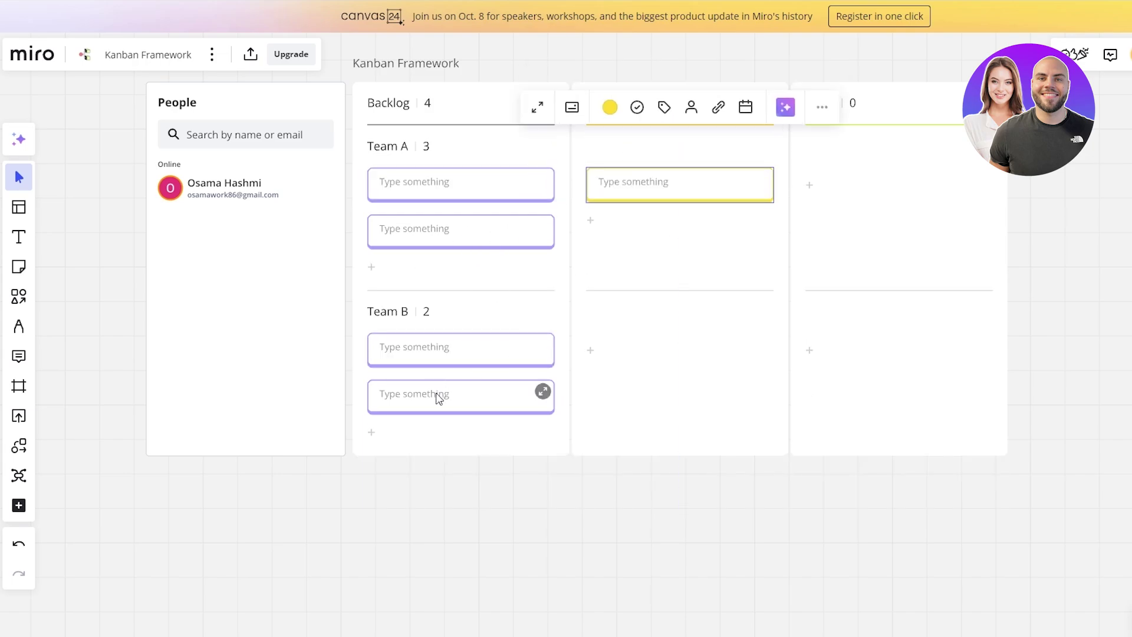
{"action": "left_click", "coordinate": [1082, 184]}
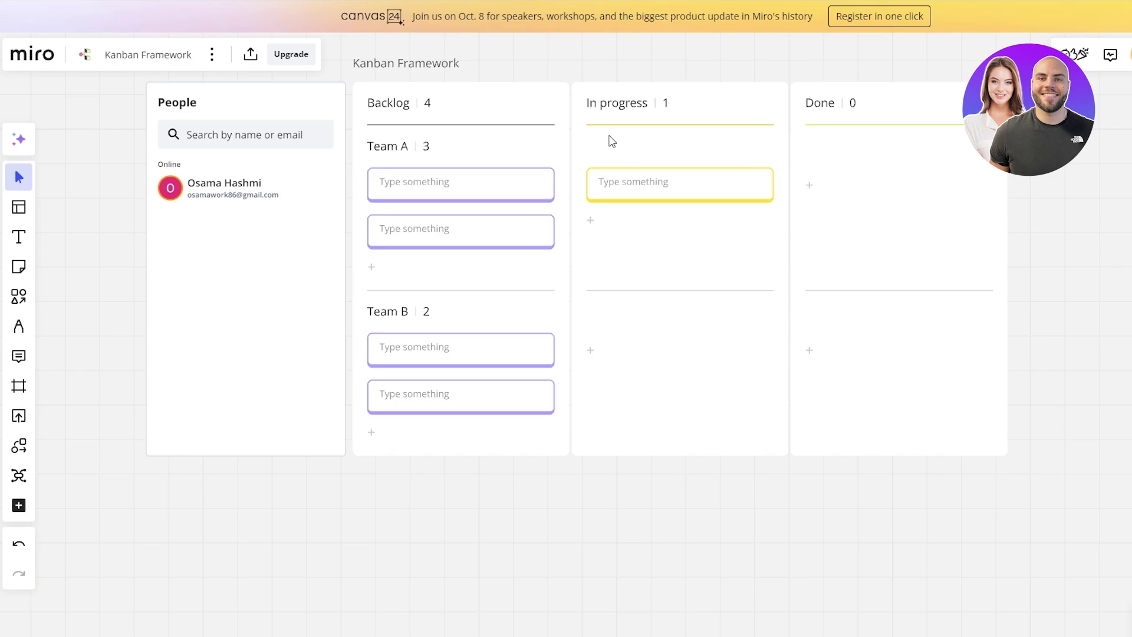
Insert a table of three rows and three columns in the empty space beside the Kanban framework's Done column
{"action": "scroll", "coordinate": [413, 215], "scroll_direction": "down", "scroll_amount": 5}
{"action": "scroll", "coordinate": [741, 303], "scroll_direction": "down", "scroll_amount": 3}
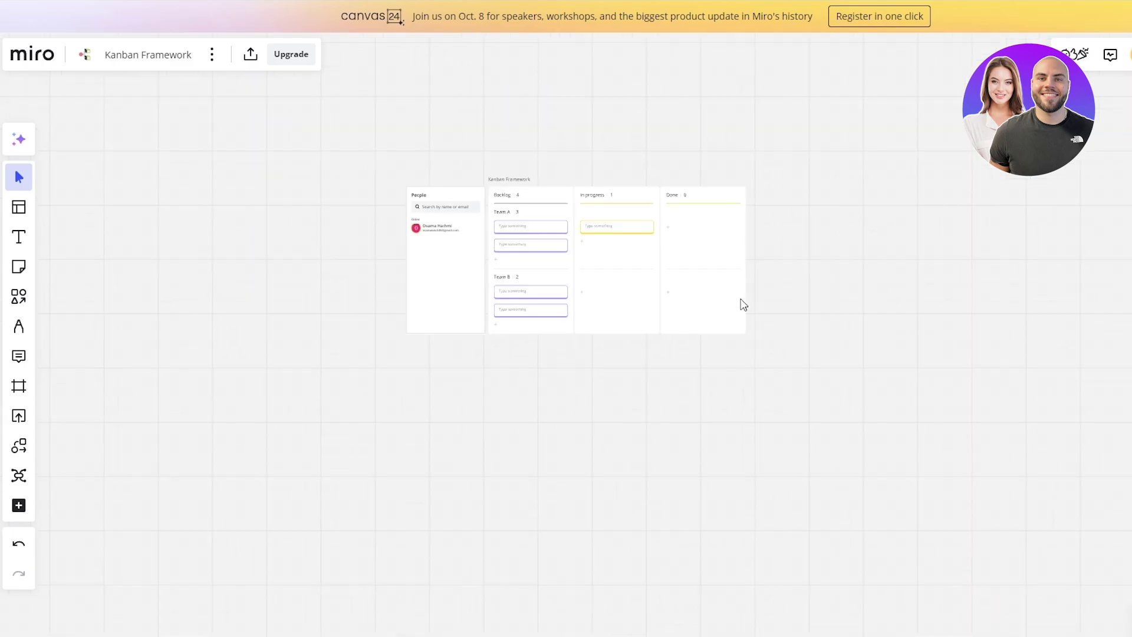
{"action": "left_click_drag", "start_coordinate": [892, 291], "coordinate": [407, 313]}
{"action": "scroll", "coordinate": [369, 299], "scroll_direction": "up", "scroll_amount": 3}
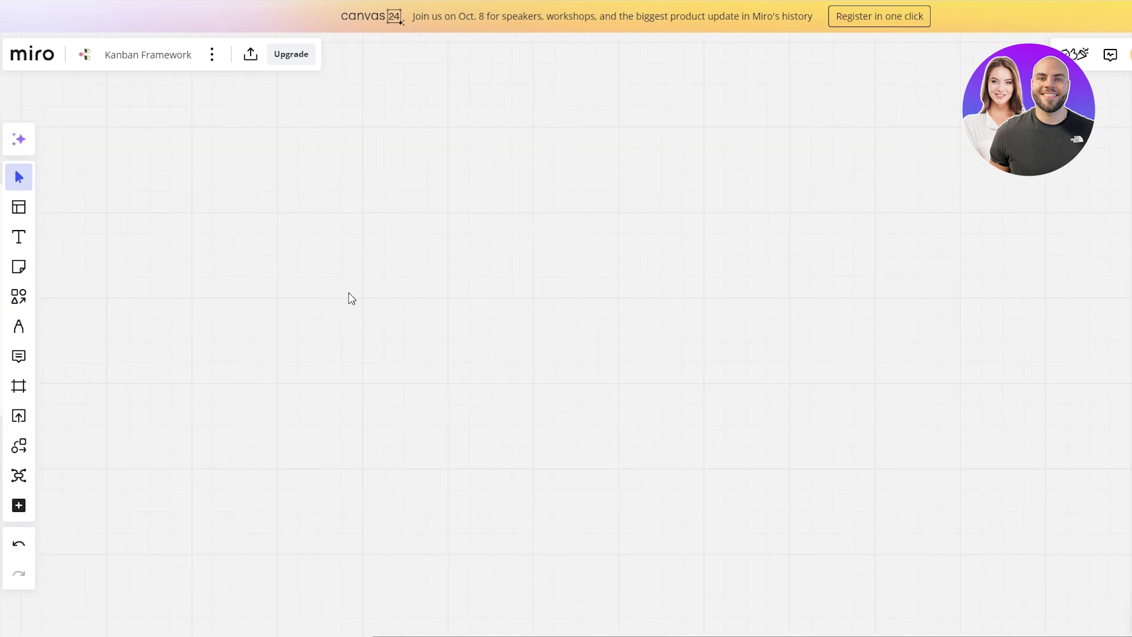
{"action": "left_click_drag", "start_coordinate": [317, 289], "coordinate": [442, 278]}
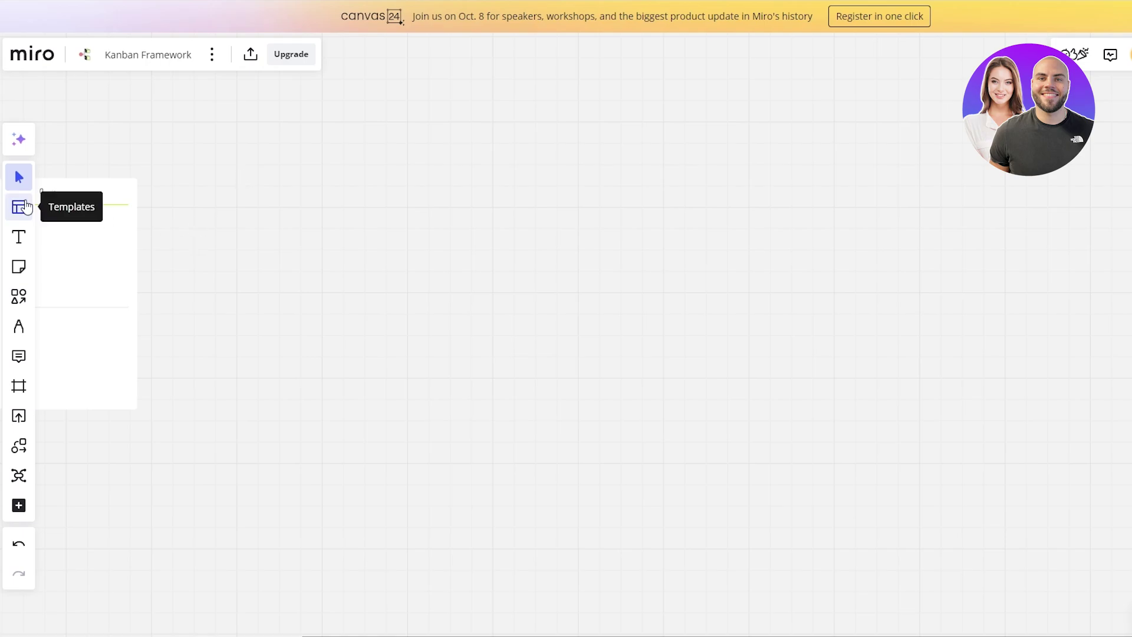
{"action": "left_click", "coordinate": [18, 505]}
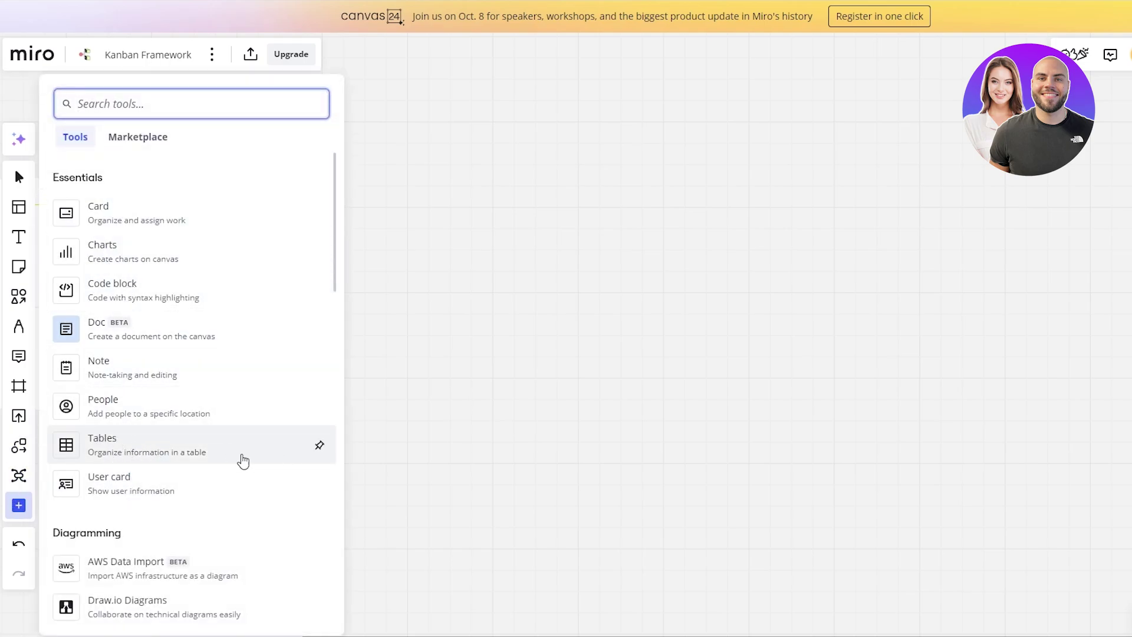
{"action": "left_click", "coordinate": [93, 441]}
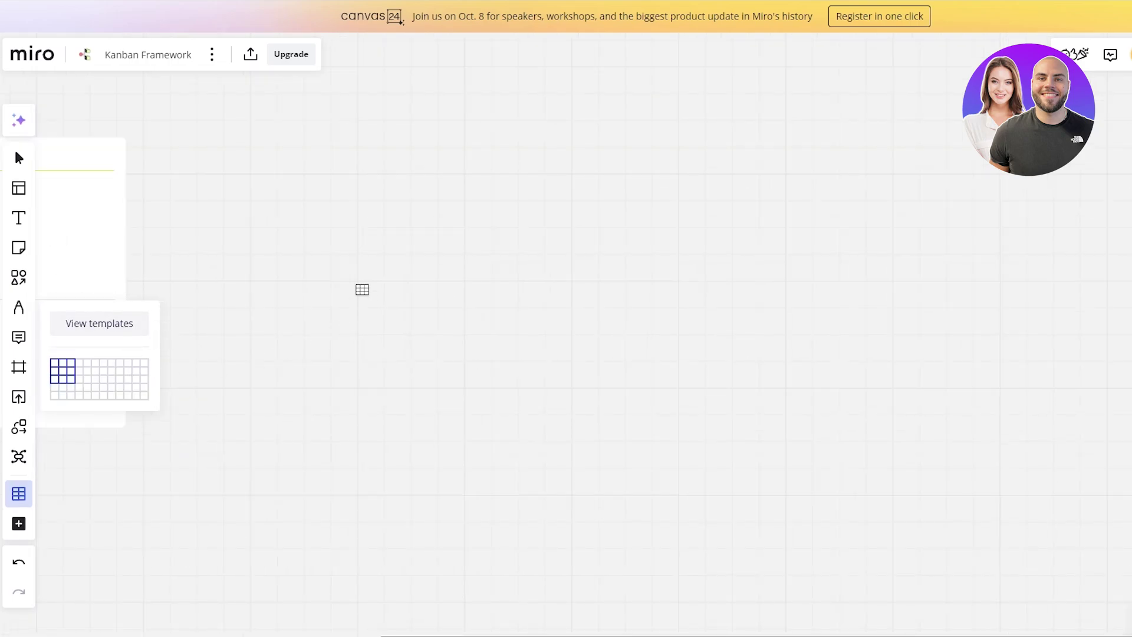
{"action": "left_click", "coordinate": [595, 236]}
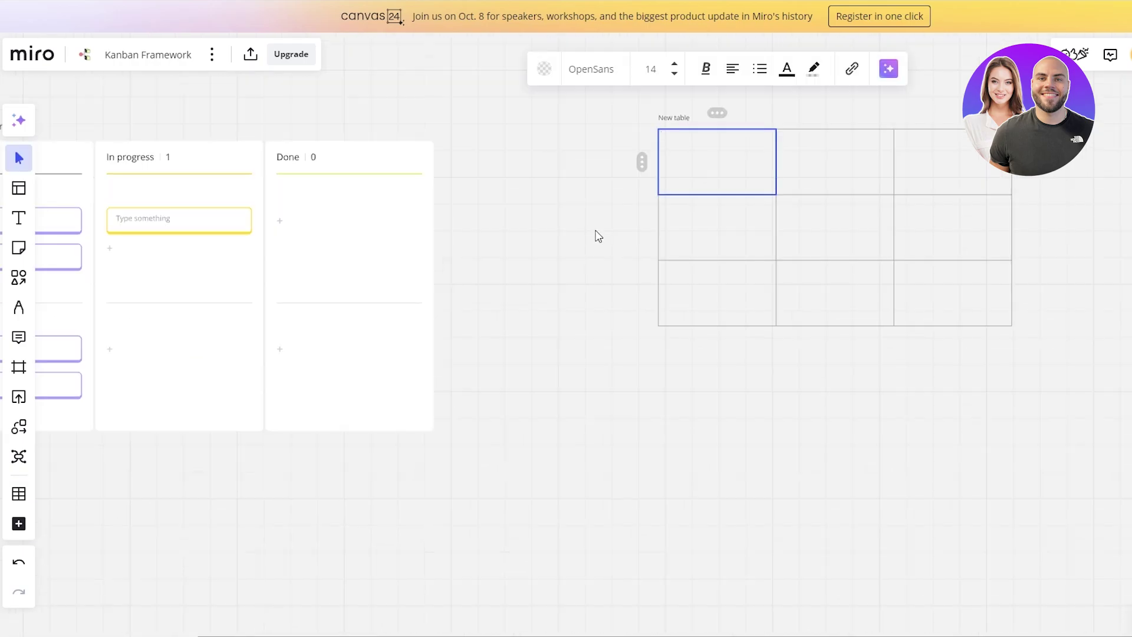
{"action": "left_click", "coordinate": [594, 231]}
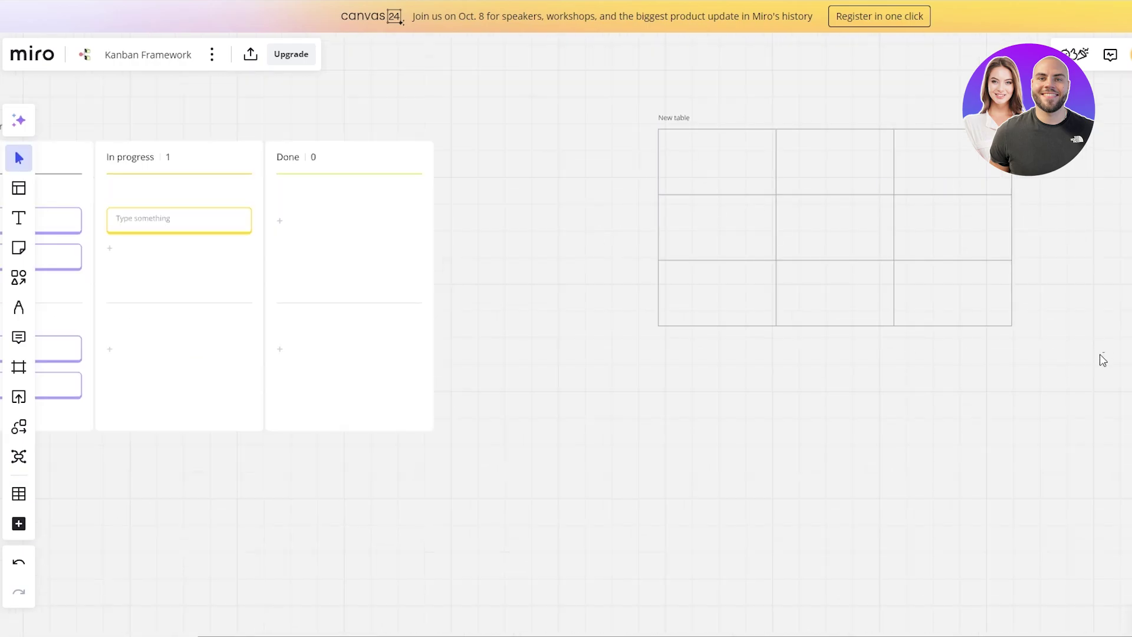
Add a fourth row below the last row of the new table
{"action": "scroll", "coordinate": [812, 368], "scroll_direction": "right", "scroll_amount": 2}
{"action": "scroll", "coordinate": [812, 367], "scroll_direction": "right", "scroll_amount": 3}
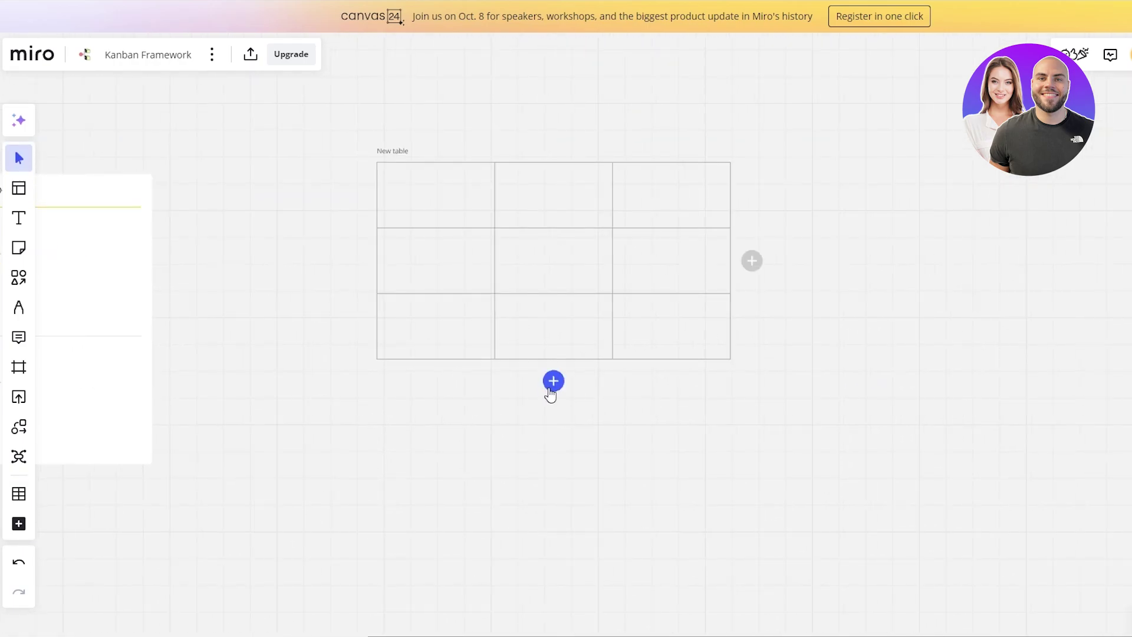
{"action": "left_click", "coordinate": [553, 381]}
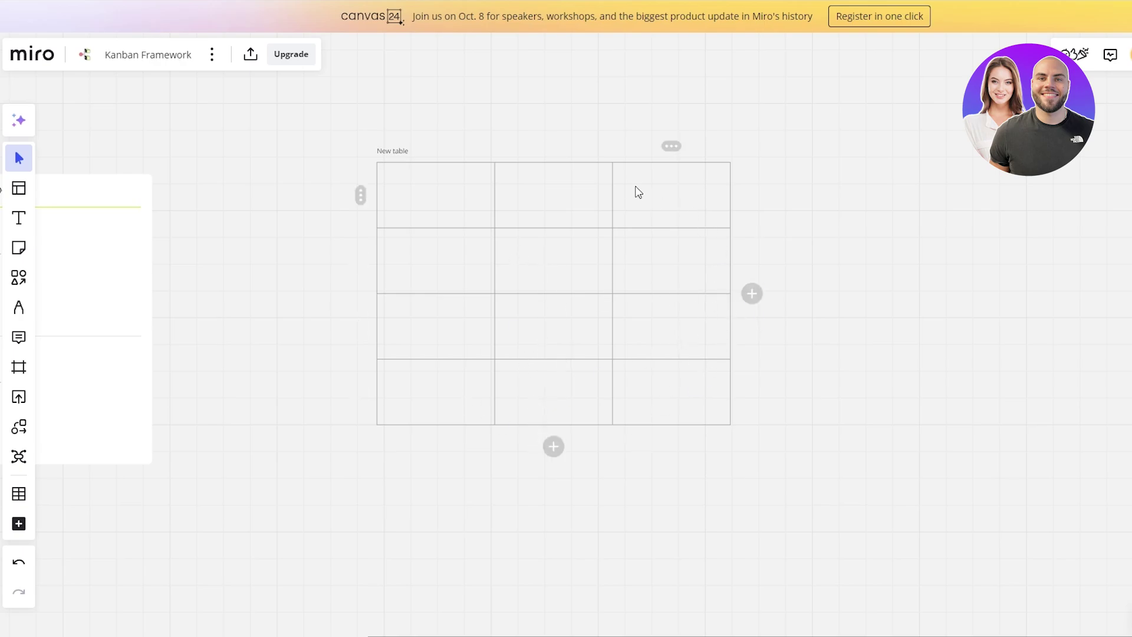
Rename the new table as Team Info
{"action": "left_click", "coordinate": [553, 146]}
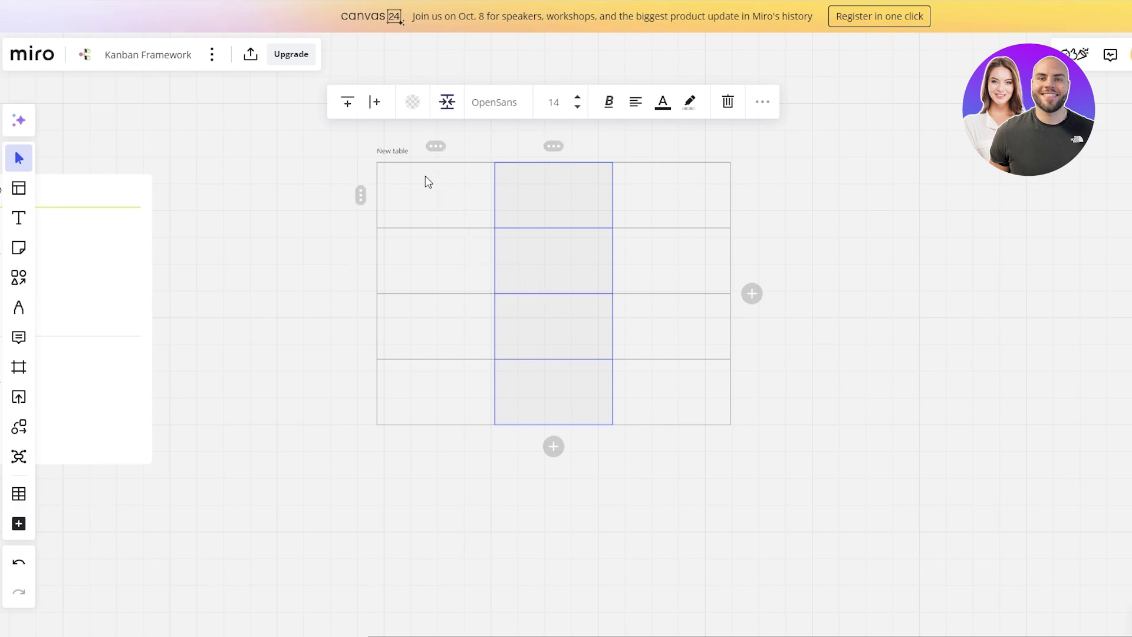
{"action": "left_click", "coordinate": [377, 148]}
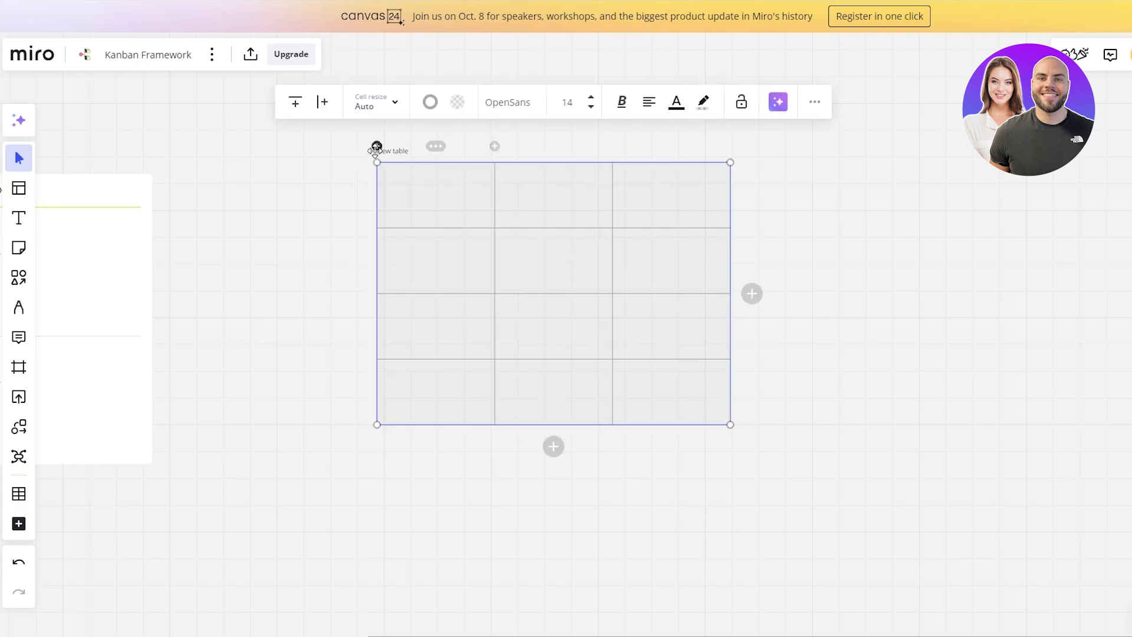
{"action": "scroll", "coordinate": [377, 147], "scroll_direction": "up", "scroll_amount": 2}
{"action": "scroll", "coordinate": [416, 149], "scroll_direction": "up", "scroll_amount": 3}
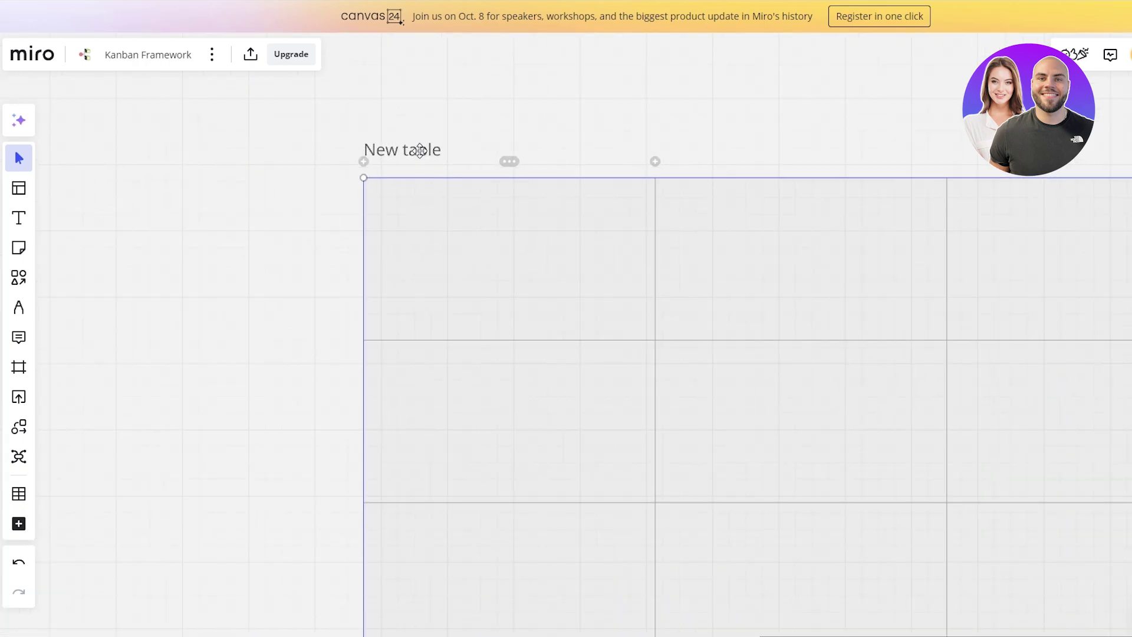
{"action": "left_click", "coordinate": [413, 150]}
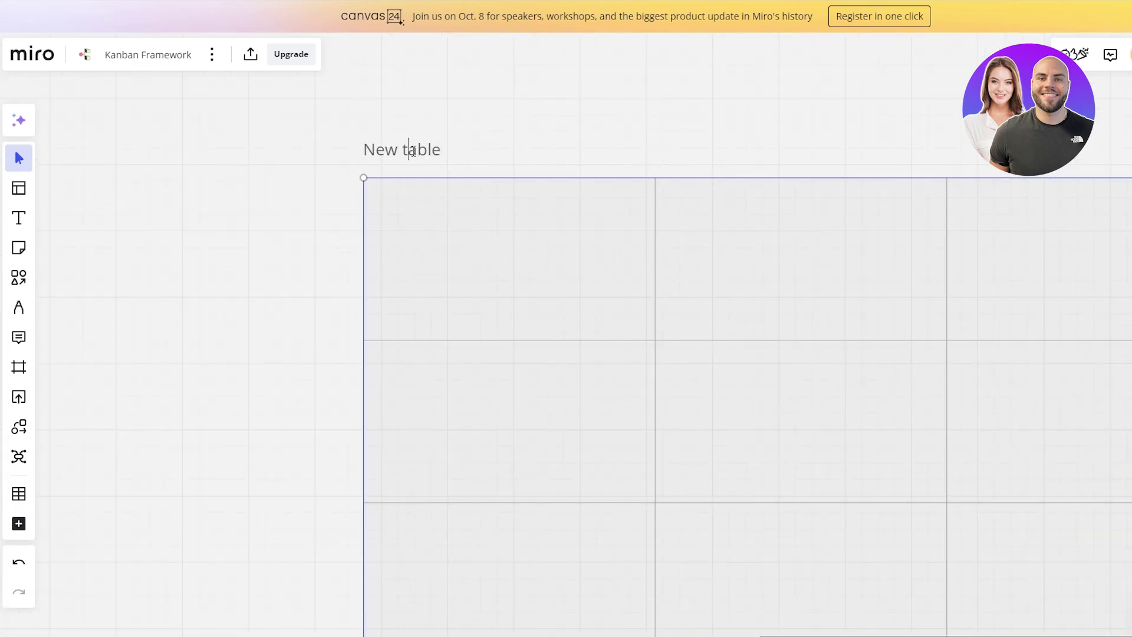
{"action": "double_click", "coordinate": [412, 151]}
{"action": "key", "text": "ctrl+a"}
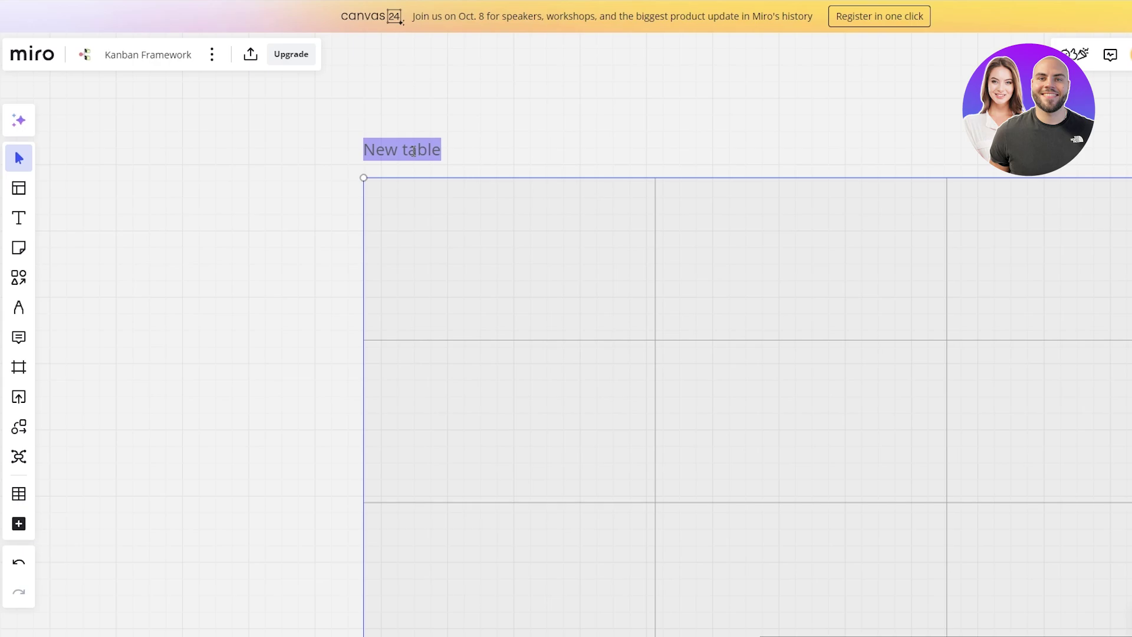
{"action": "type", "text": "Team Info"}
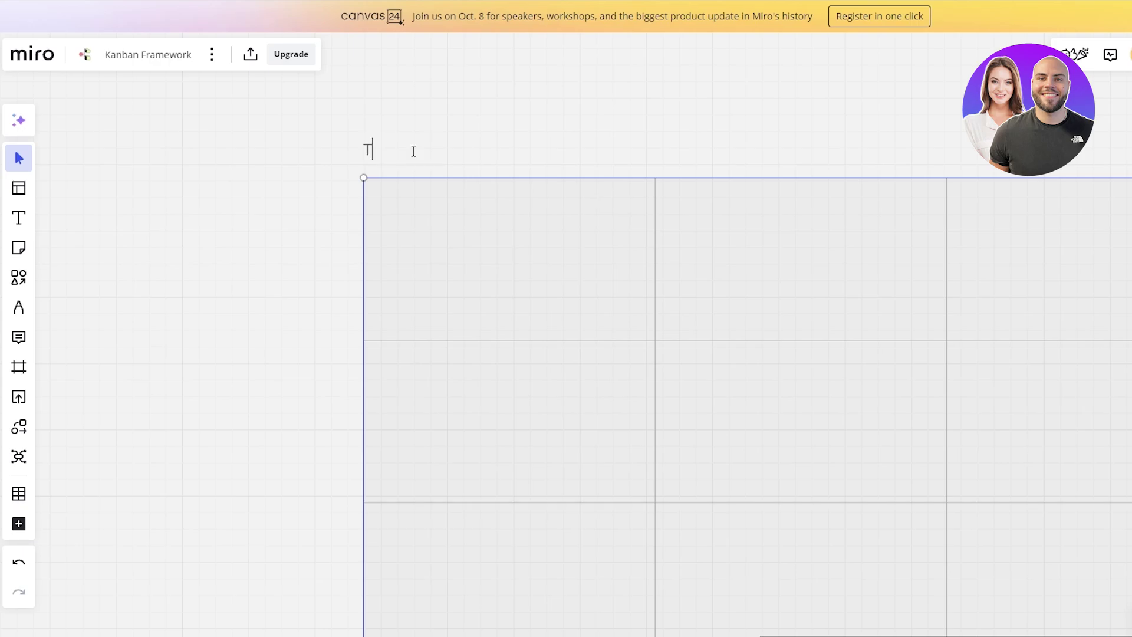
{"action": "key", "text": "Escape"}
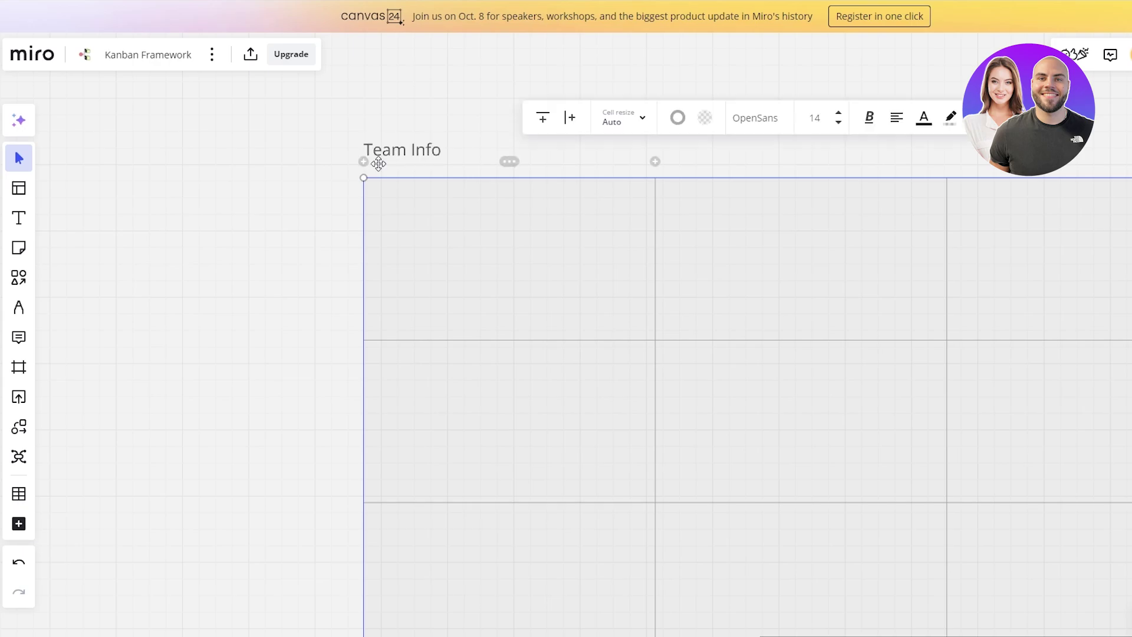
Fill the whole Team Info table with white at 100% opacity
{"action": "left_click", "coordinate": [710, 126]}
{"action": "left_click", "coordinate": [695, 193]}
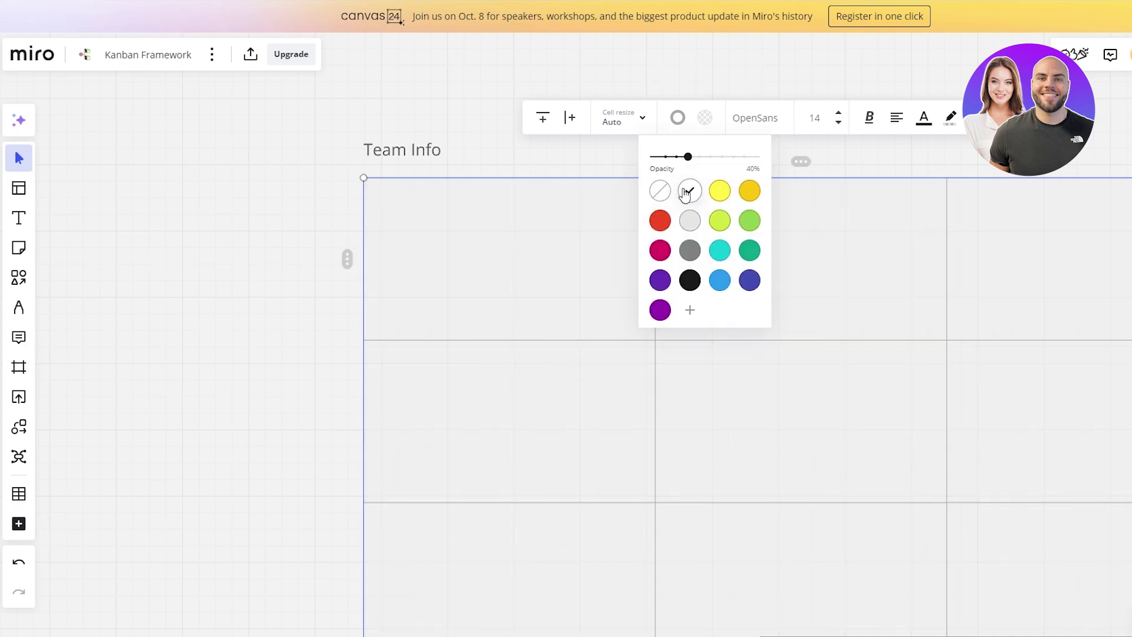
{"action": "left_click_drag", "start_coordinate": [688, 157], "coordinate": [851, 164]}
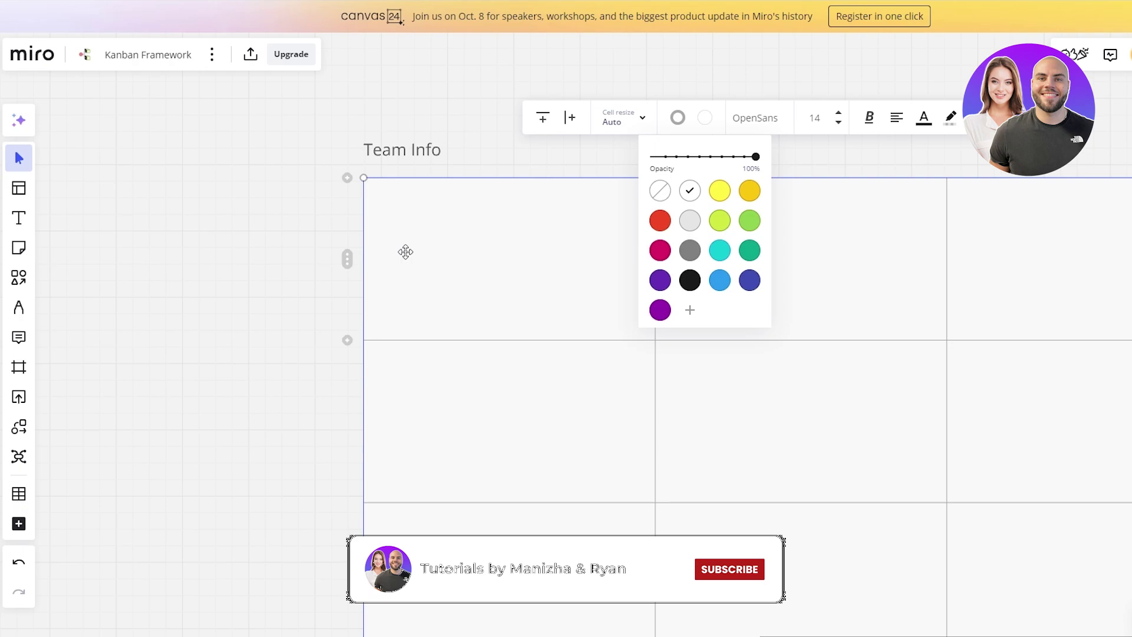
{"action": "left_click", "coordinate": [204, 265]}
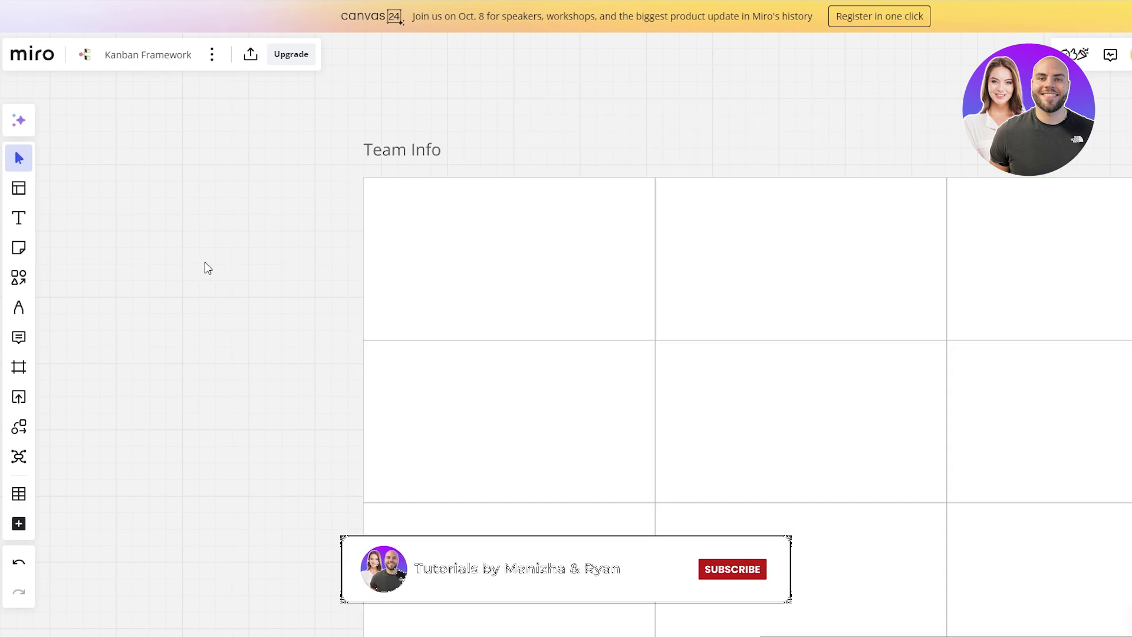
{"action": "left_click", "coordinate": [413, 157]}
{"action": "left_click", "coordinate": [437, 150]}
{"action": "key", "text": "ctrl+a"}
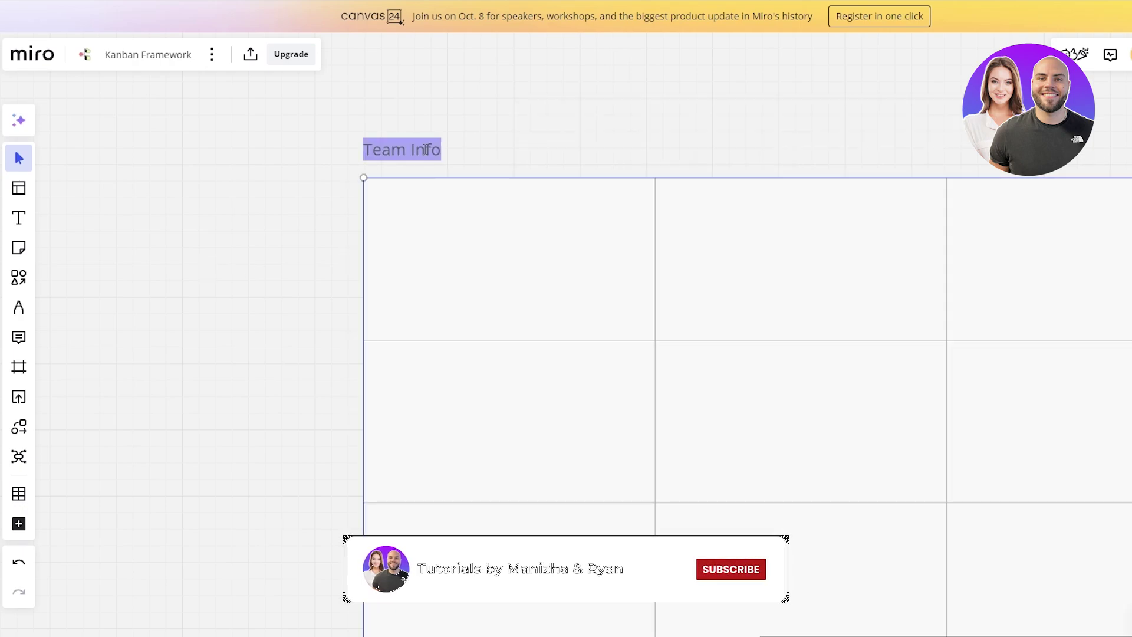
{"action": "right_click", "coordinate": [395, 155]}
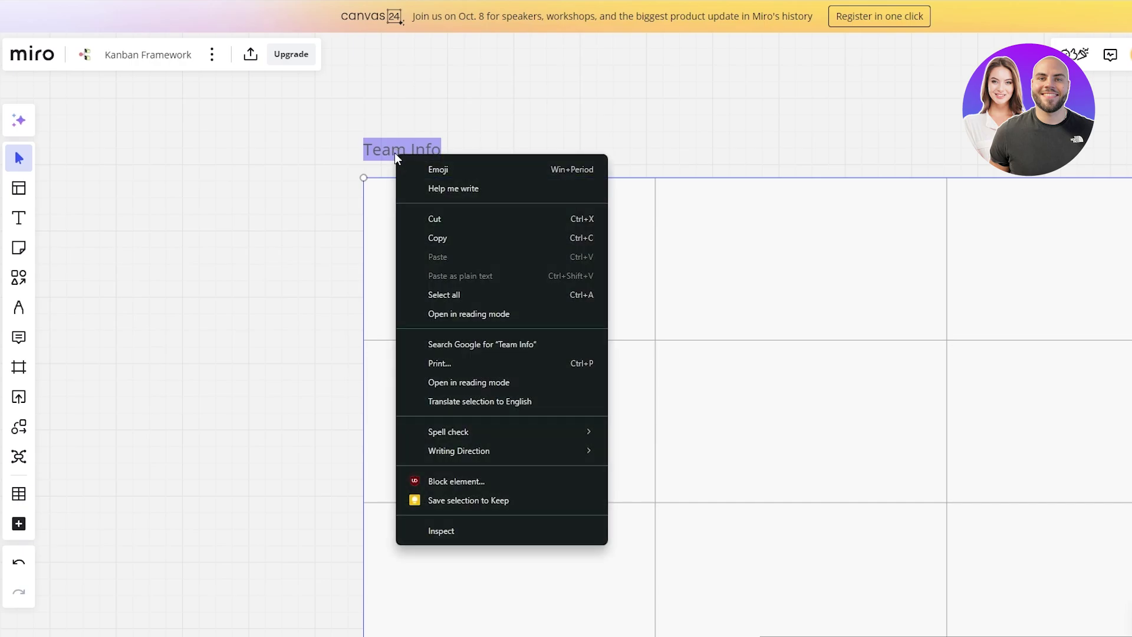
{"action": "left_click", "coordinate": [377, 149]}
{"action": "right_click", "coordinate": [455, 151]}
{"action": "left_click", "coordinate": [326, 152]}
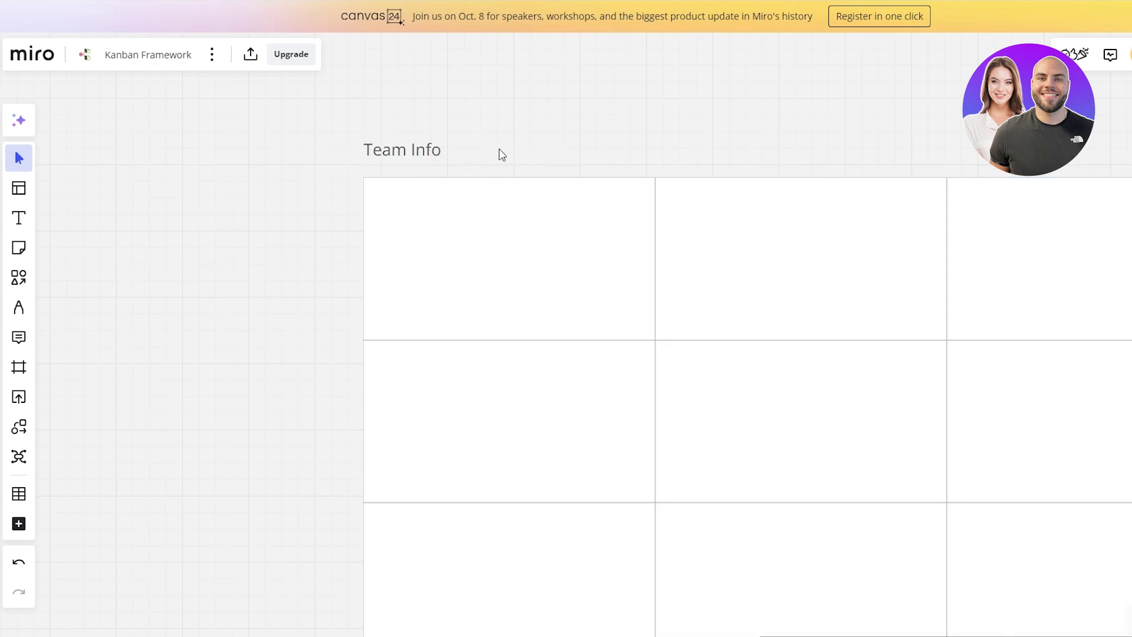
Set the Team Info table's font size to 24 and its cell resizing to Auto
{"action": "left_click", "coordinate": [448, 195]}
{"action": "left_click", "coordinate": [643, 120]}
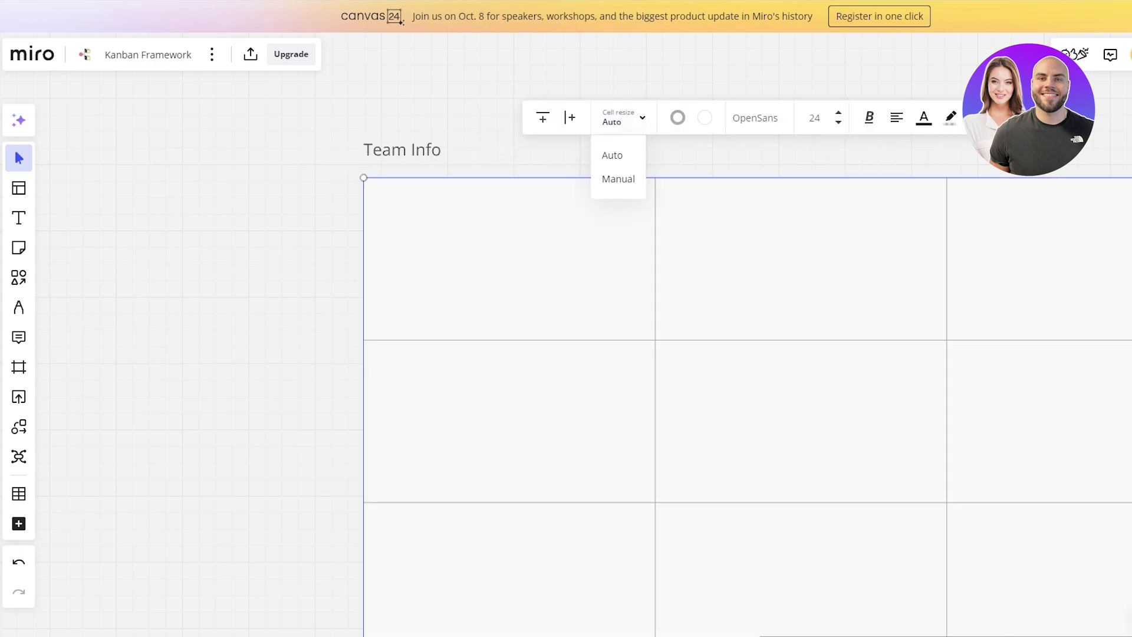
{"action": "left_click", "coordinate": [613, 156]}
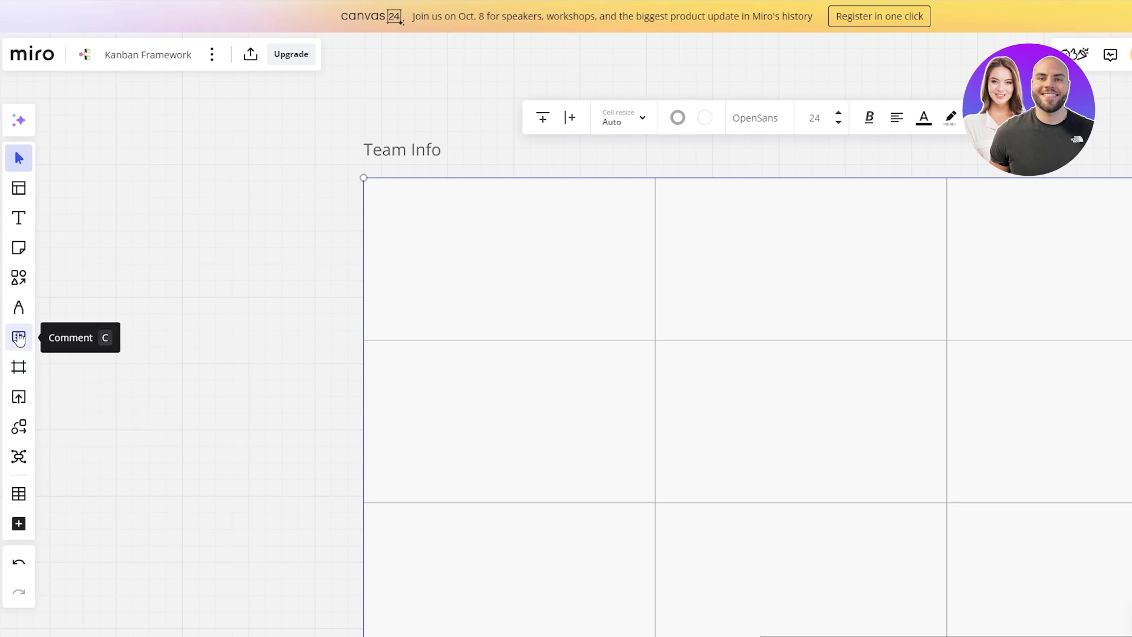
Draw a rounded rectangle around the Team Info title above the table
{"action": "left_click", "coordinate": [18, 278]}
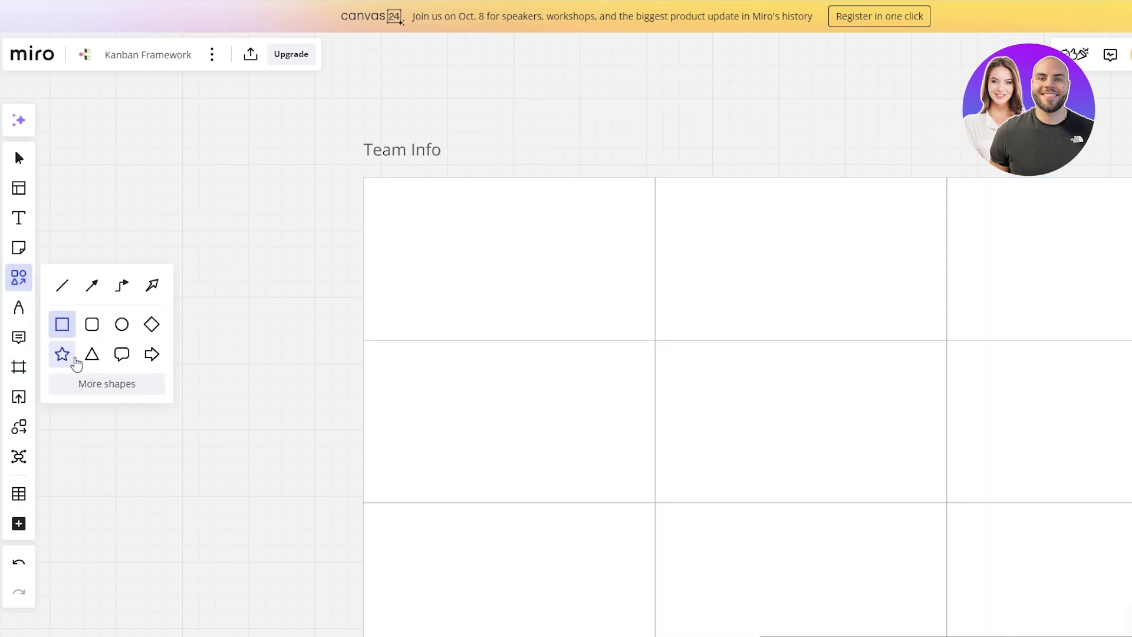
{"action": "left_click", "coordinate": [92, 331]}
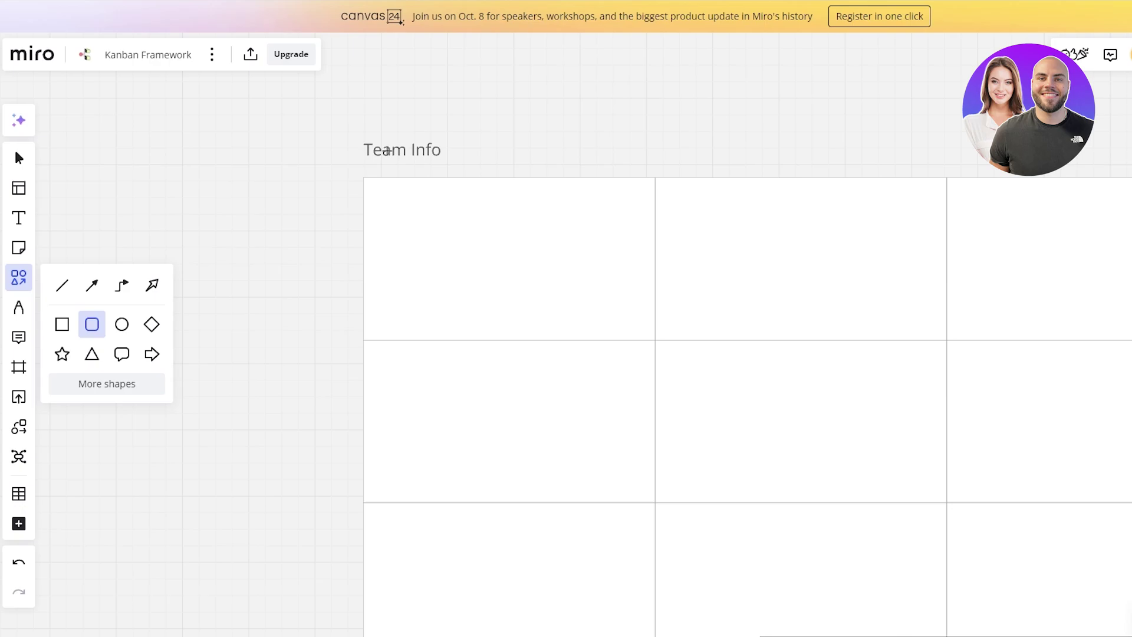
{"action": "left_click_drag", "start_coordinate": [355, 136], "coordinate": [451, 165]}
{"action": "left_click", "coordinate": [248, 252]}
{"action": "left_click", "coordinate": [405, 154]}
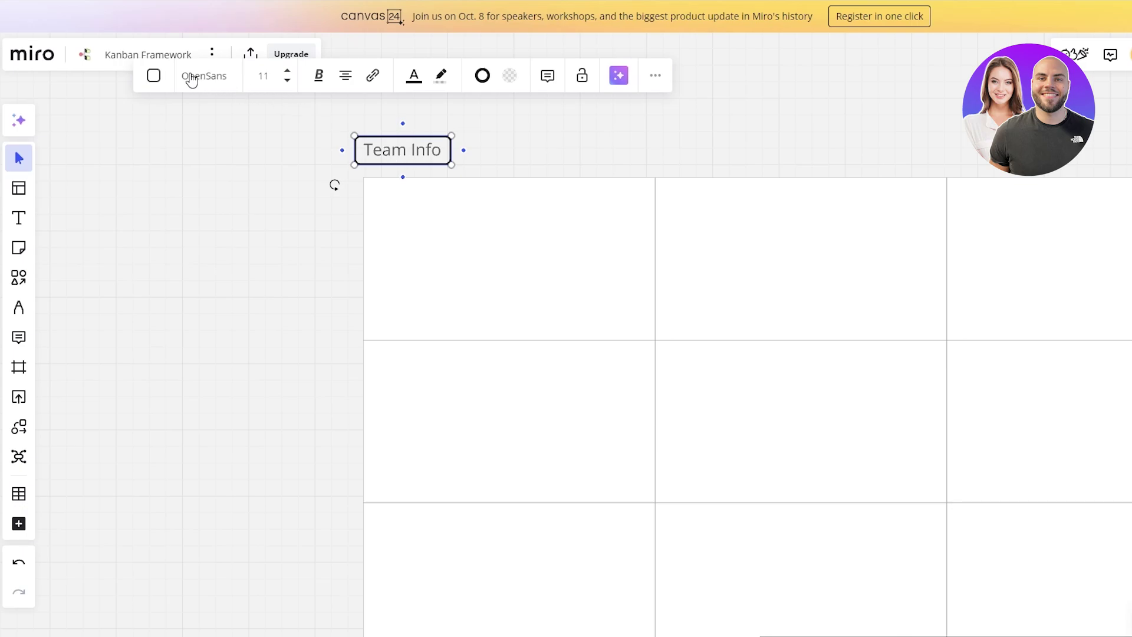
Fill the rounded rectangle with white at 100% opacity
{"action": "left_click", "coordinate": [509, 77]}
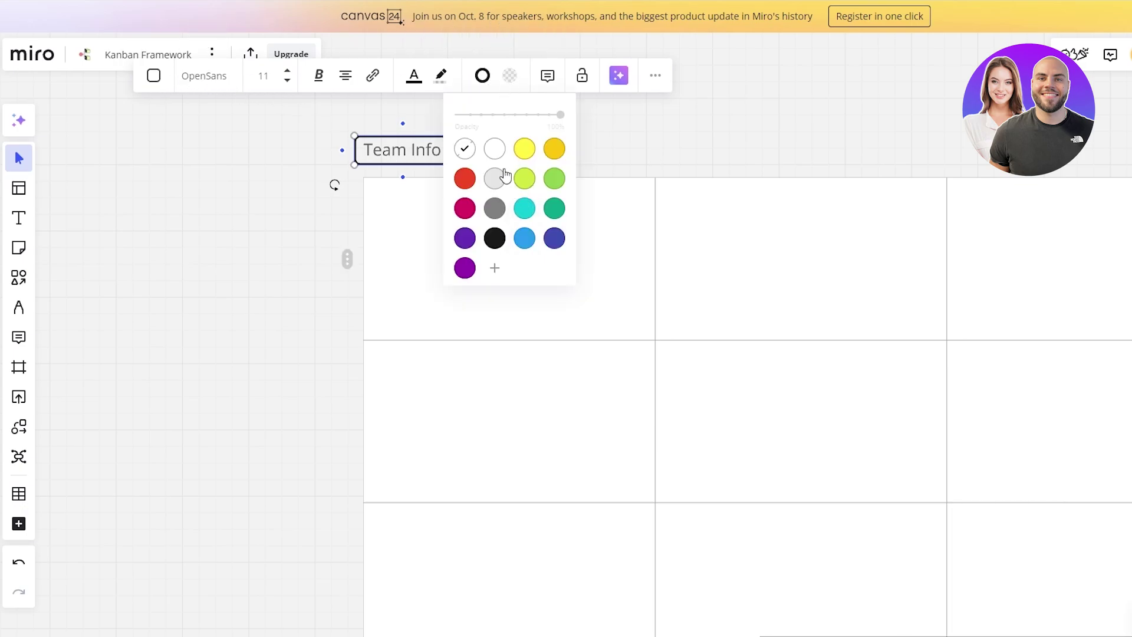
{"action": "left_click", "coordinate": [495, 148]}
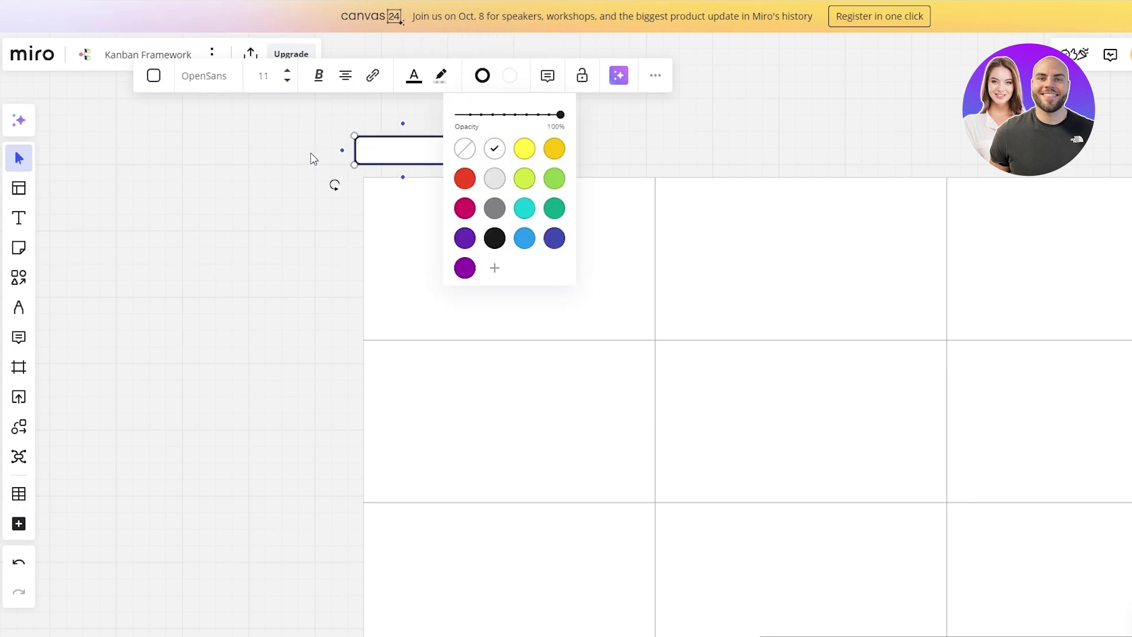
{"action": "right_click", "coordinate": [416, 156]}
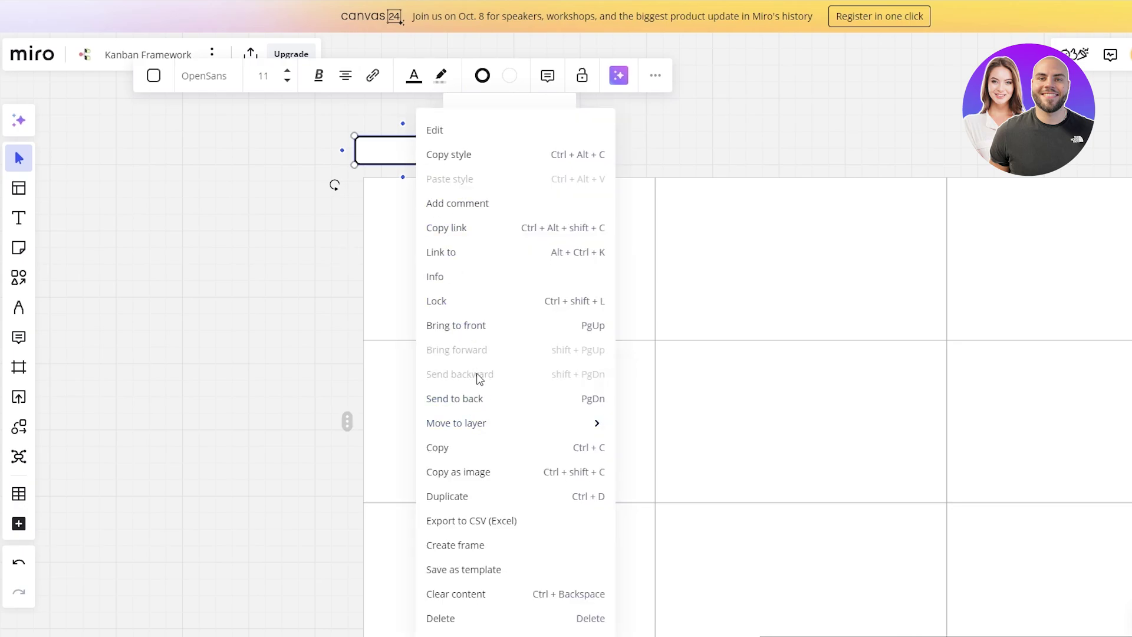
{"action": "left_click", "coordinate": [290, 162]}
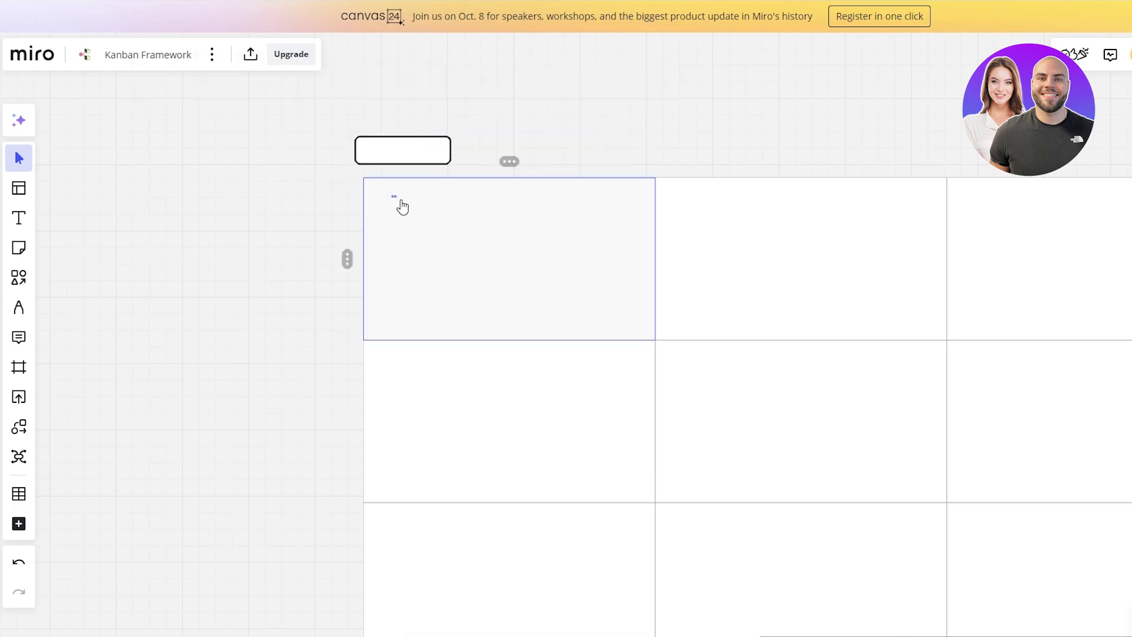
Move the white rounded rectangle so it sits centred above the table's middle column
{"action": "left_click", "coordinate": [416, 209]}
{"action": "left_click", "coordinate": [842, 284]}
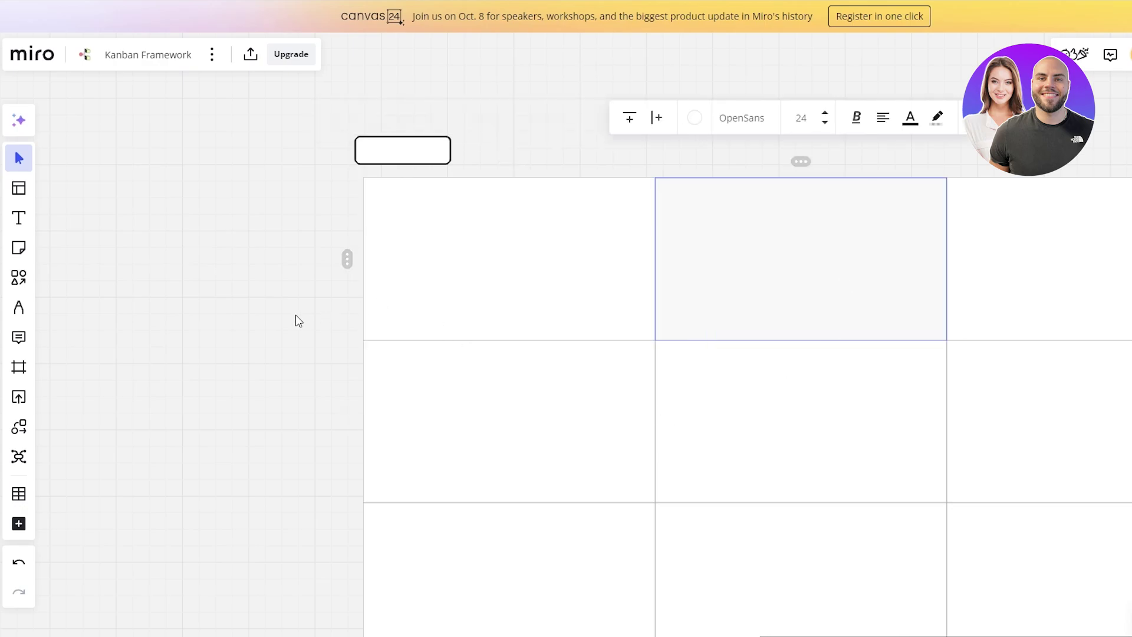
{"action": "left_click_drag", "start_coordinate": [373, 165], "coordinate": [801, 157]}
{"action": "left_click", "coordinate": [607, 149]}
{"action": "left_click_drag", "start_coordinate": [1048, 143], "coordinate": [925, 124]}
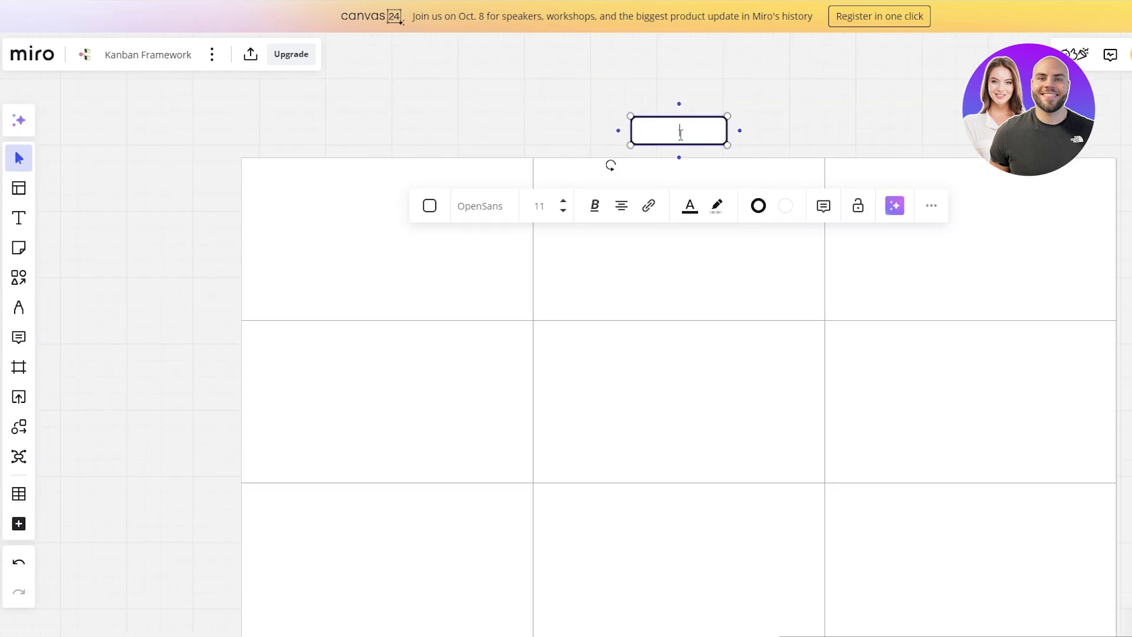
Enter Team Info as the text of the rounded rectangle and set its font size to 24
{"action": "type", "text": "Team Info"}
{"action": "left_click", "coordinate": [563, 201]}
{"action": "left_click", "coordinate": [563, 201]}
{"action": "left_click", "coordinate": [563, 202]}
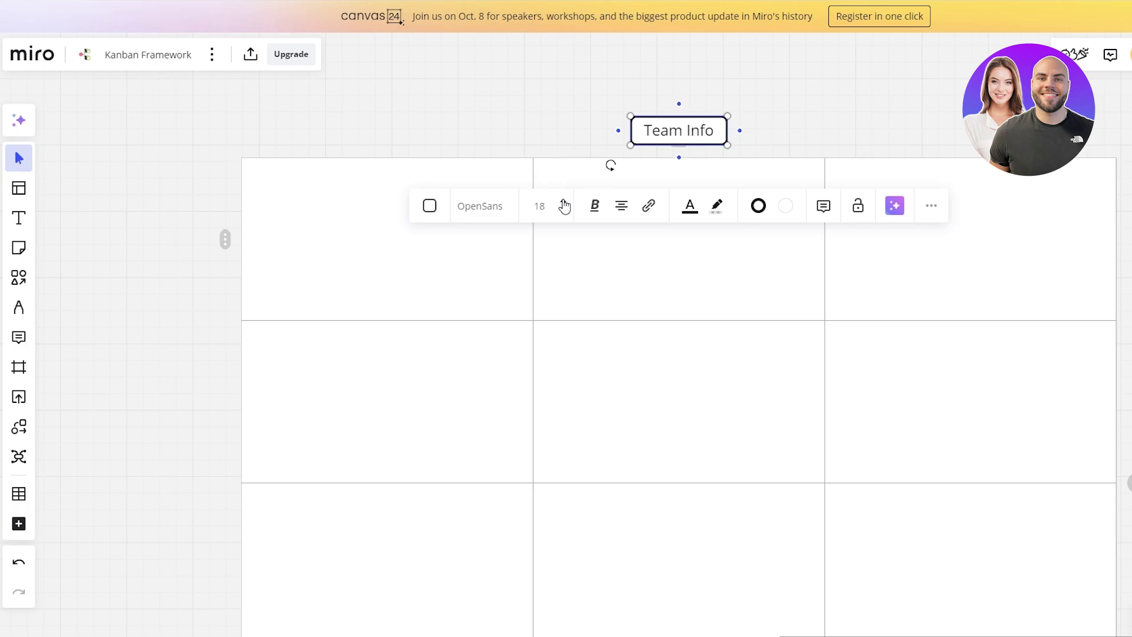
{"action": "left_click", "coordinate": [563, 201]}
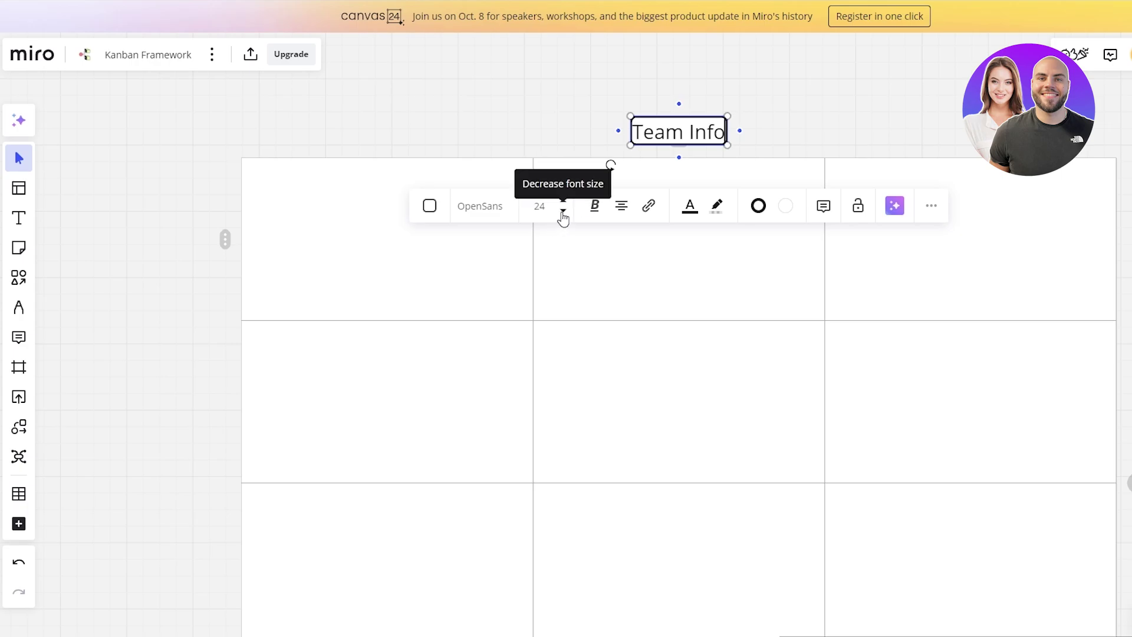
Enlarge the Team Info title box in width and height and set its font size to 48
{"action": "left_click_drag", "start_coordinate": [727, 145], "coordinate": [795, 146]}
{"action": "left_click", "coordinate": [597, 202]}
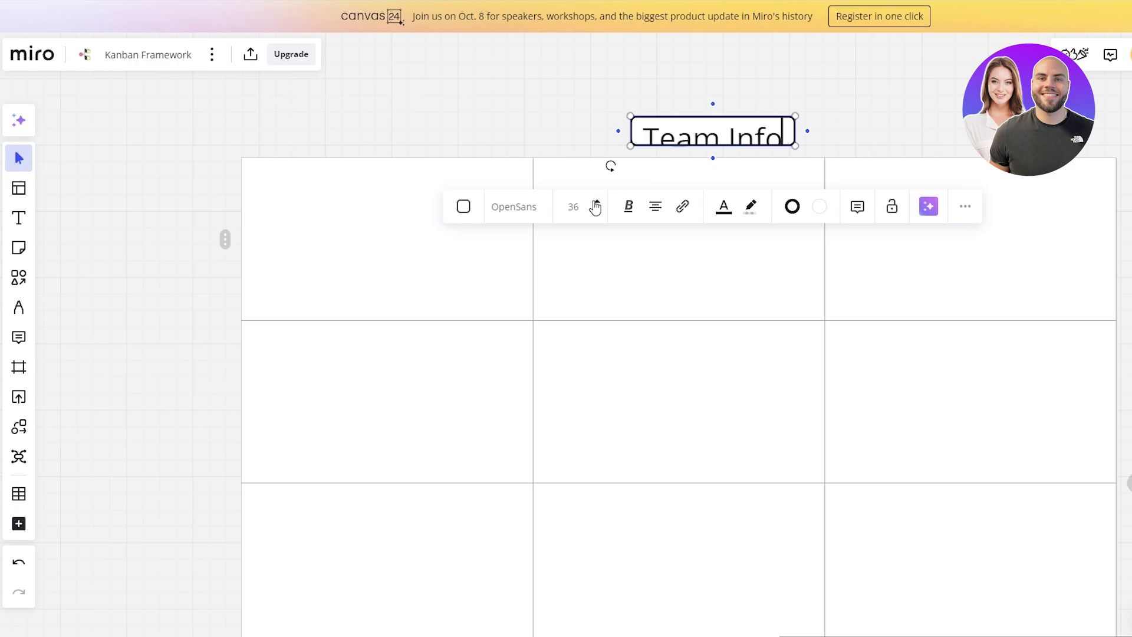
{"action": "left_click", "coordinate": [597, 202]}
{"action": "left_click_drag", "start_coordinate": [672, 104], "coordinate": [673, 101]}
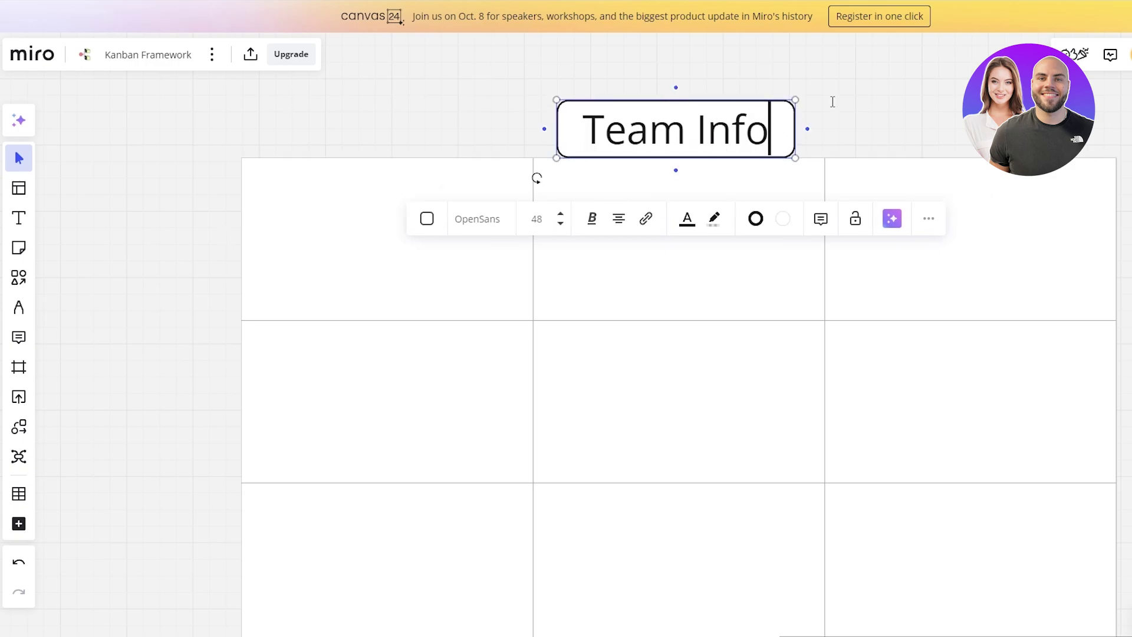
Centre the enlarged Team Info title box over the table, leaving a small gap above the top row
{"action": "key", "text": "Escape"}
{"action": "left_click_drag", "start_coordinate": [762, 130], "coordinate": [773, 112]}
{"action": "scroll", "coordinate": [796, 124], "scroll_direction": "down", "scroll_amount": 5}
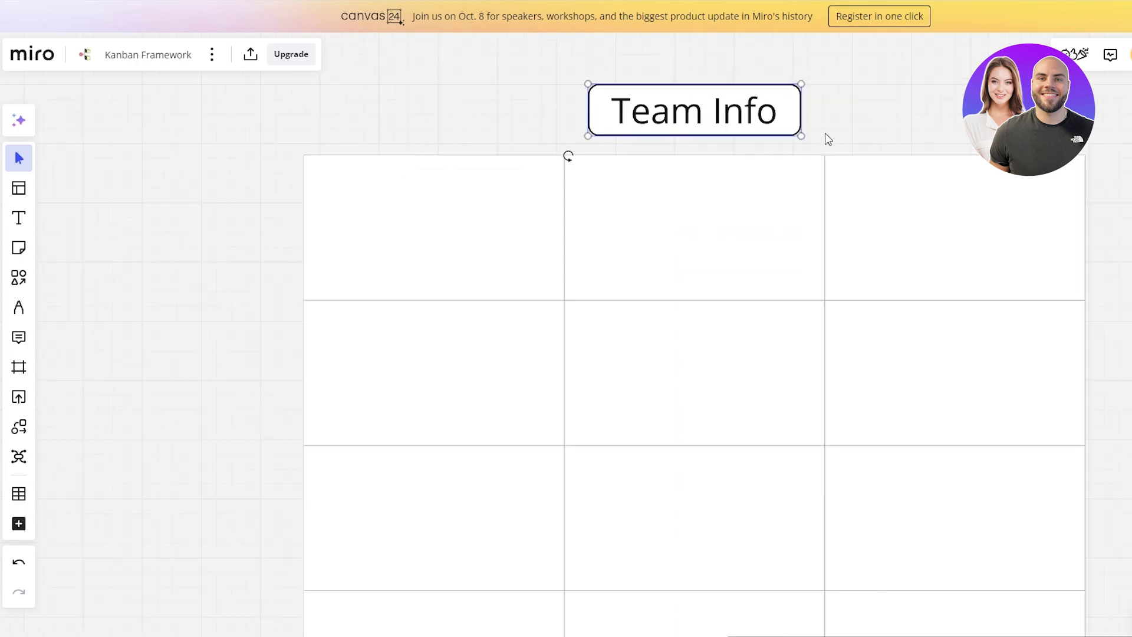
{"action": "scroll", "coordinate": [924, 263], "scroll_direction": "left", "scroll_amount": 2}
{"action": "scroll", "coordinate": [925, 263], "scroll_direction": "up", "scroll_amount": 1}
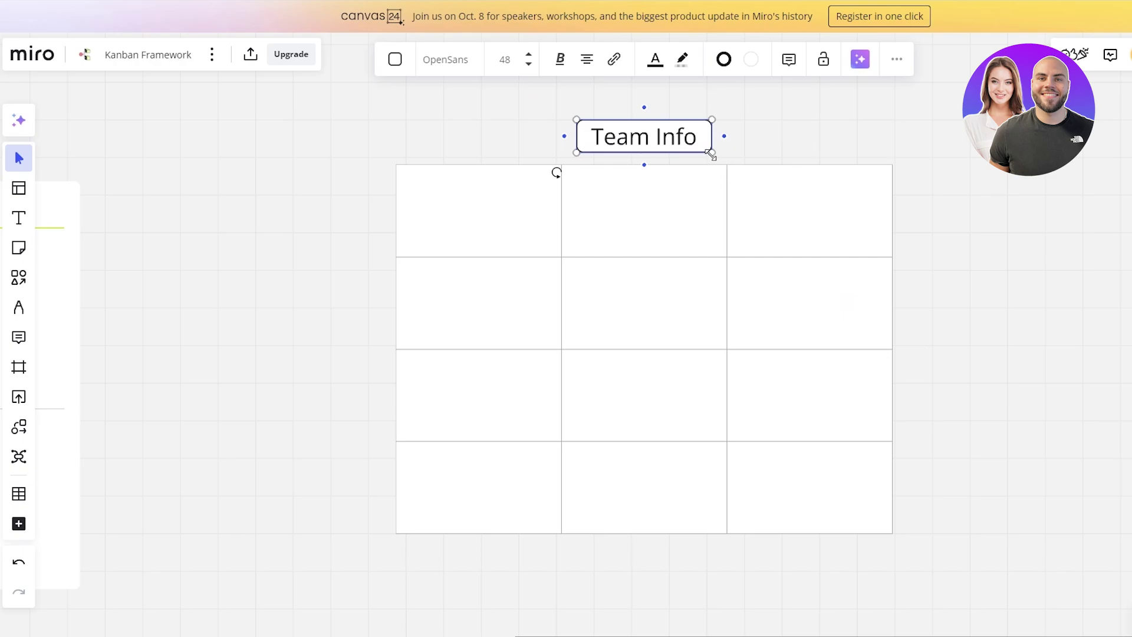
{"action": "left_click", "coordinate": [748, 154]}
Shrink the whole table slightly by its lower-right corner
{"action": "scroll", "coordinate": [766, 430], "scroll_direction": "down", "scroll_amount": 2}
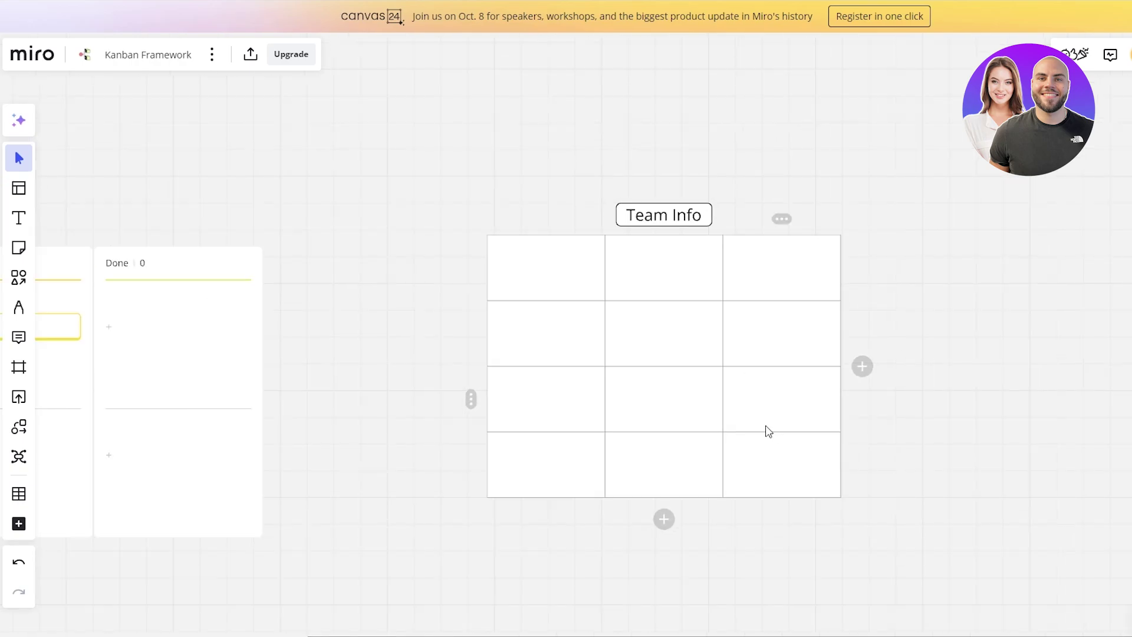
{"action": "scroll", "coordinate": [742, 397], "scroll_direction": "up", "scroll_amount": 2}
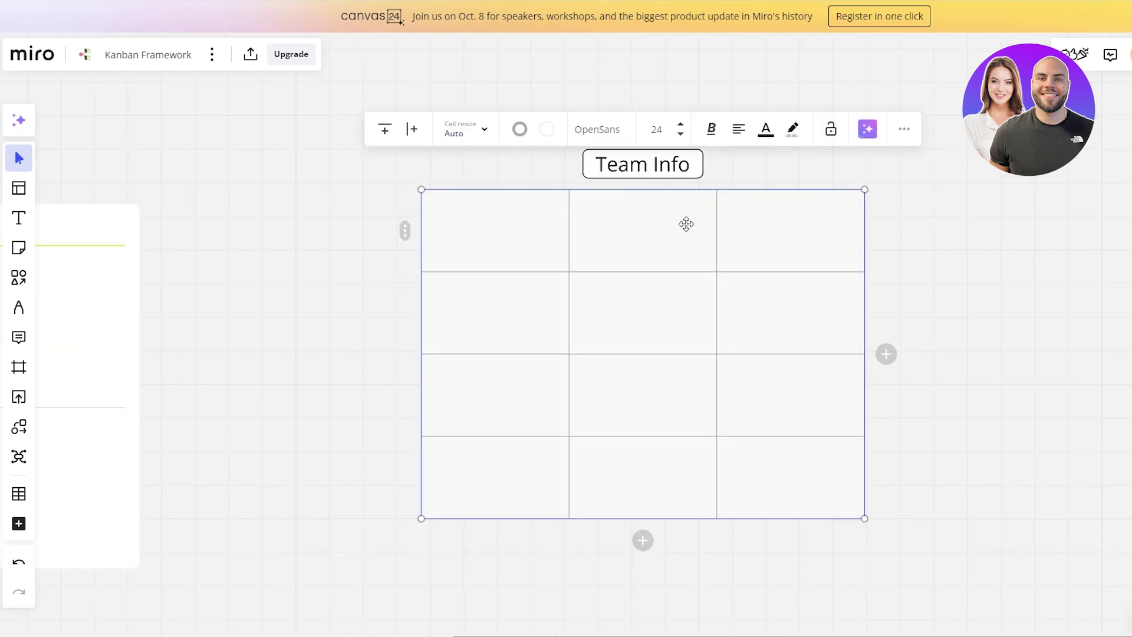
{"action": "left_click_drag", "start_coordinate": [858, 530], "coordinate": [852, 526]}
{"action": "left_click", "coordinate": [1003, 364]}
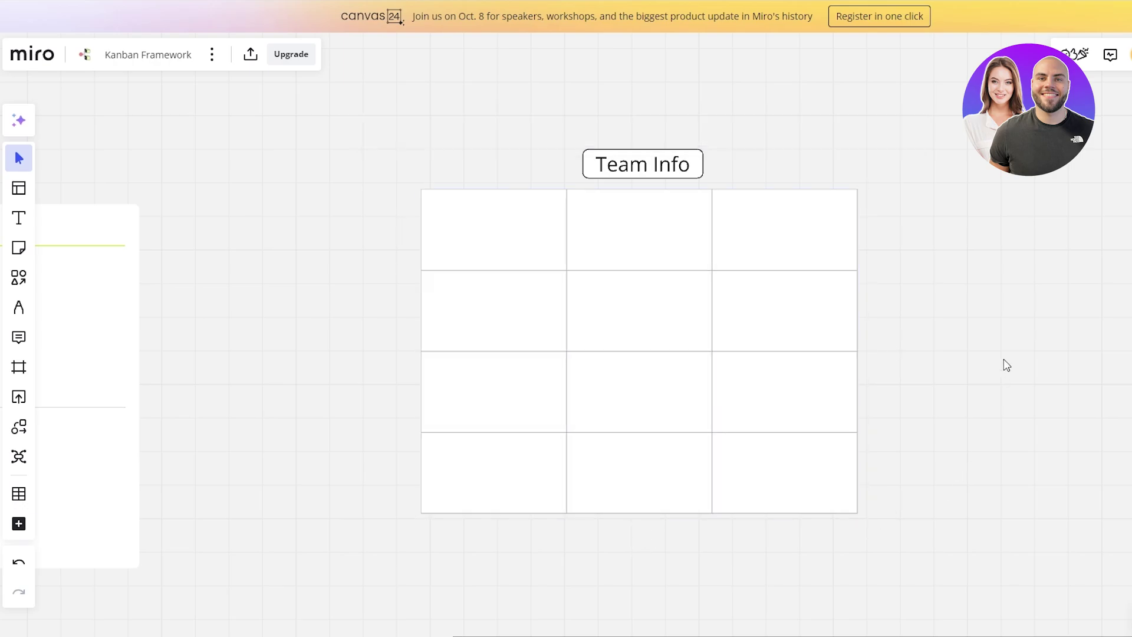
Fill the table's first column with the four team members' first names, one per row
{"action": "left_click", "coordinate": [472, 218]}
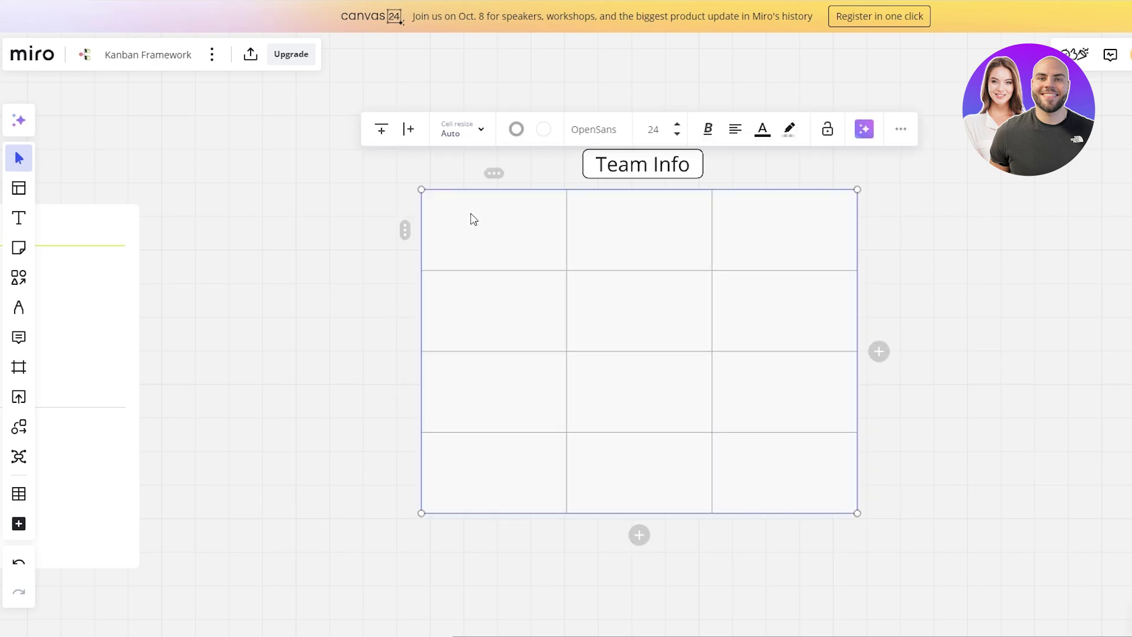
{"action": "left_click", "coordinate": [473, 219]}
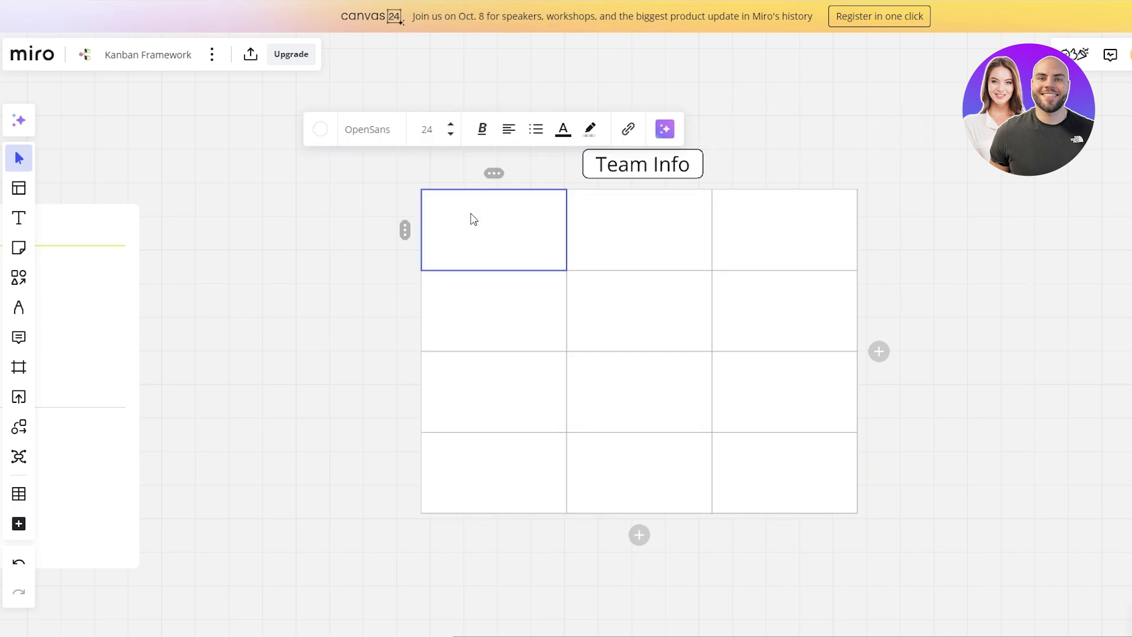
{"action": "left_click", "coordinate": [461, 324]}
{"action": "type", "text": "SArah"}
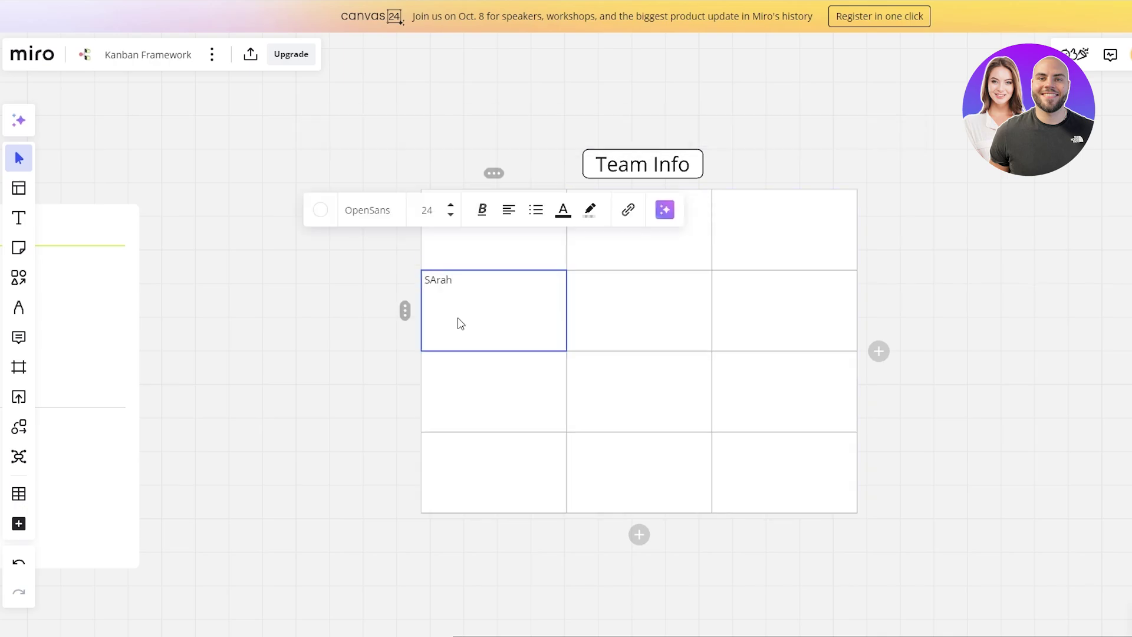
{"action": "left_click", "coordinate": [487, 356]}
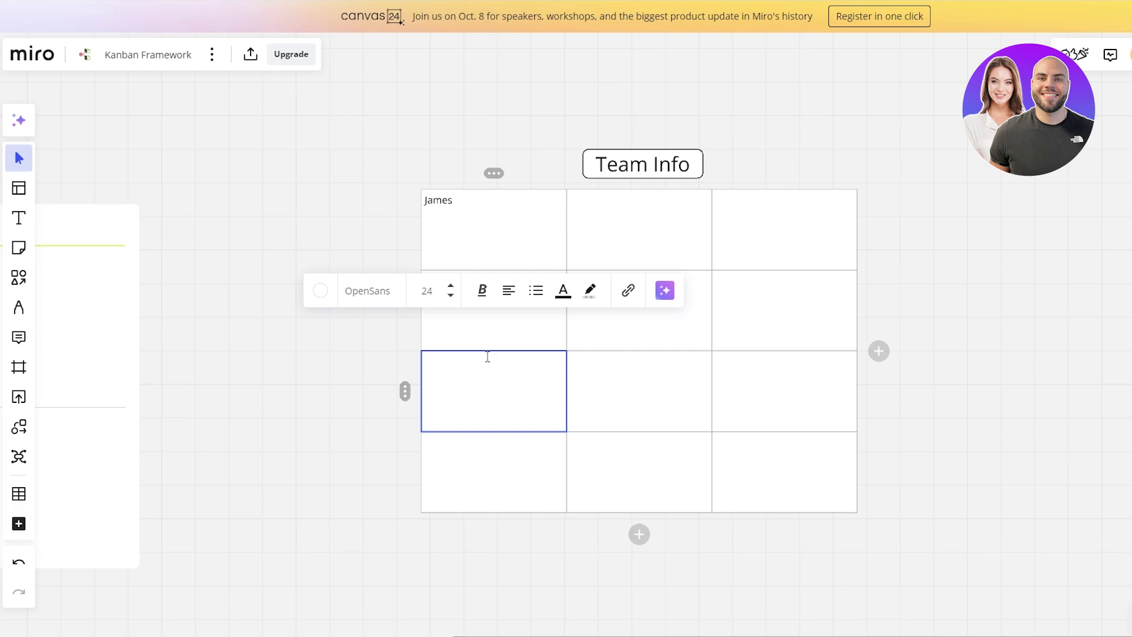
{"action": "type", "text": "Phill"}
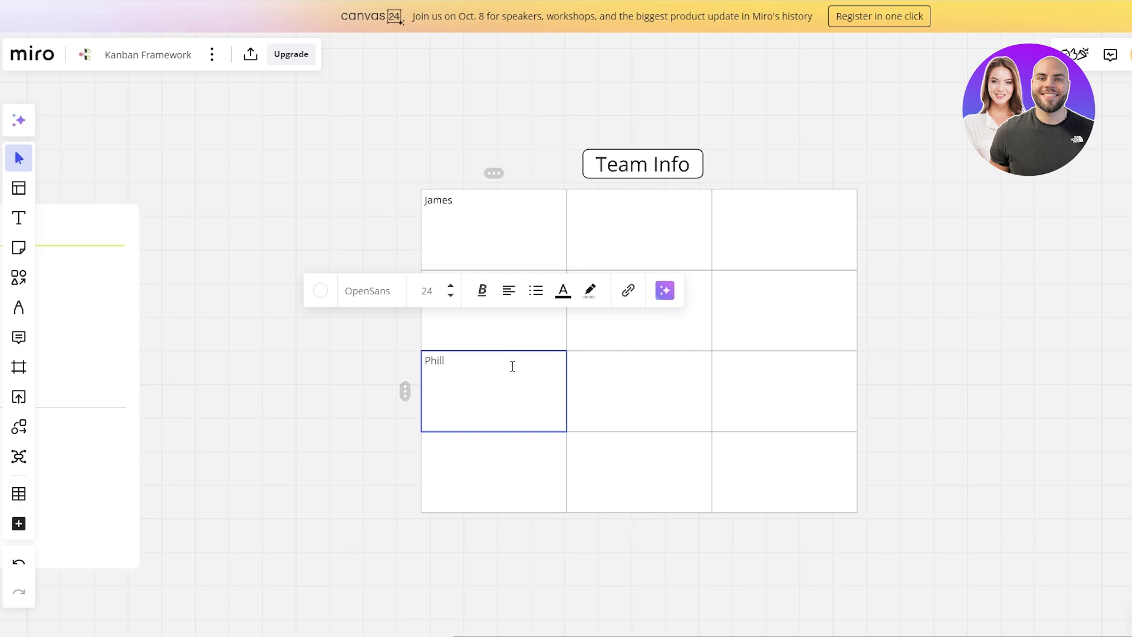
{"action": "left_click", "coordinate": [515, 462]}
{"action": "type", "text": "Mark"}
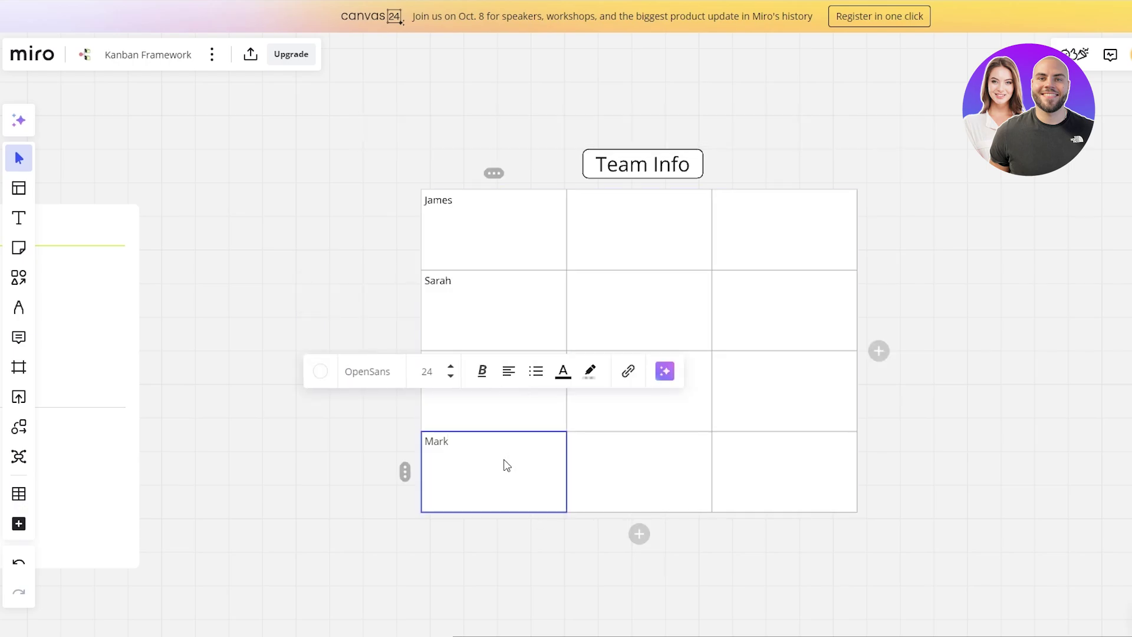
Fill the table's second column with the roles Team Lead, Designer, Marketing and HR, one per row
{"action": "left_click", "coordinate": [620, 223]}
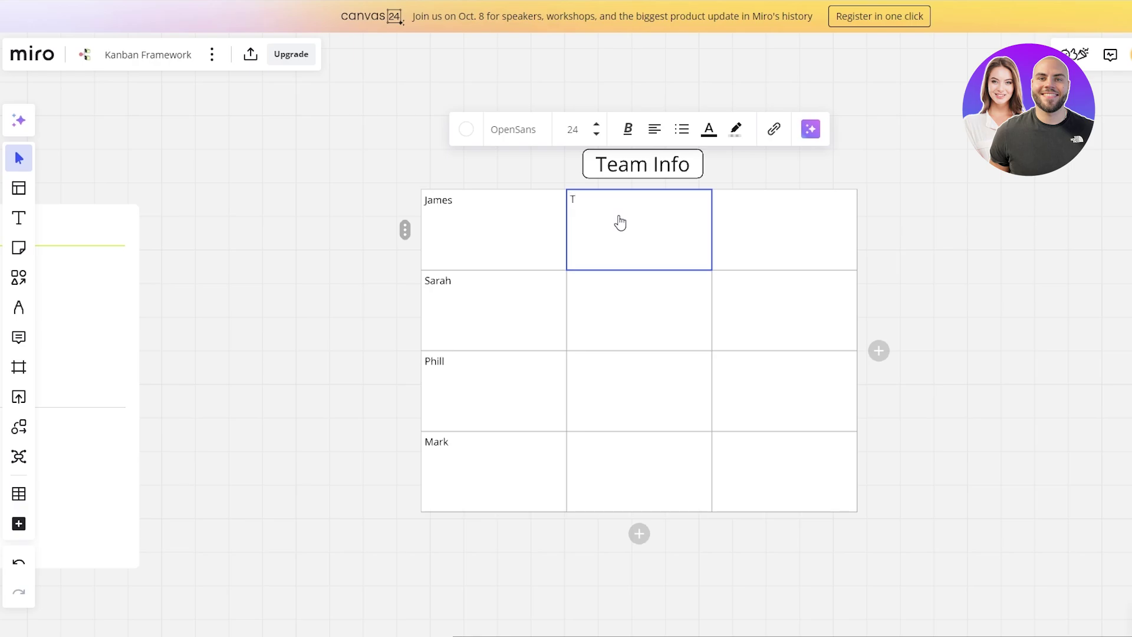
{"action": "type", "text": "Team Lead"}
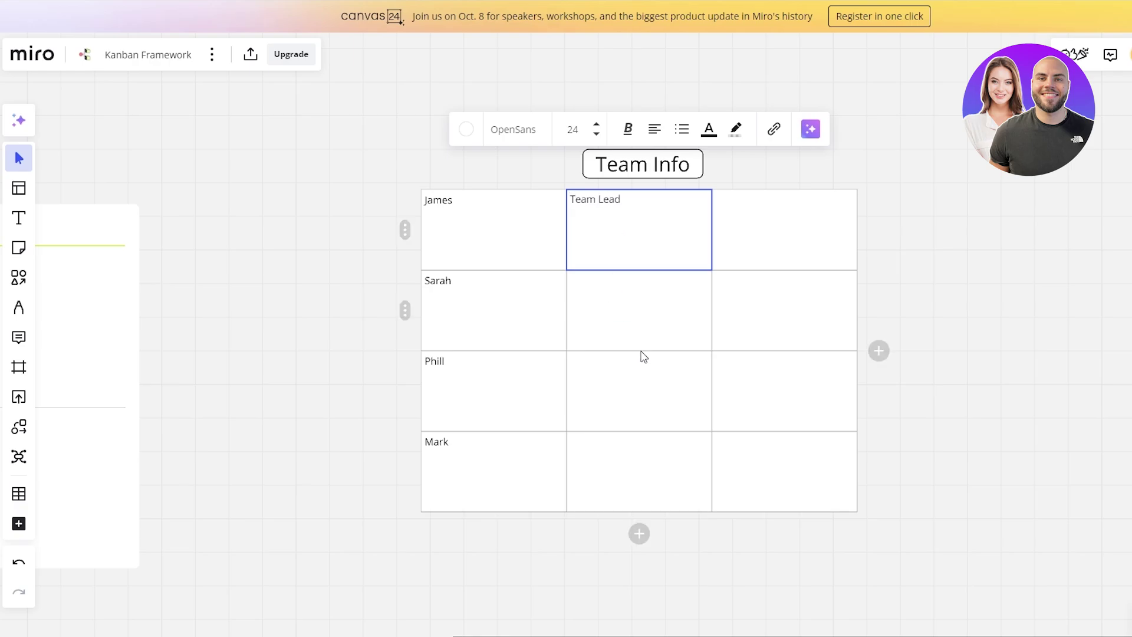
{"action": "left_click", "coordinate": [622, 327]}
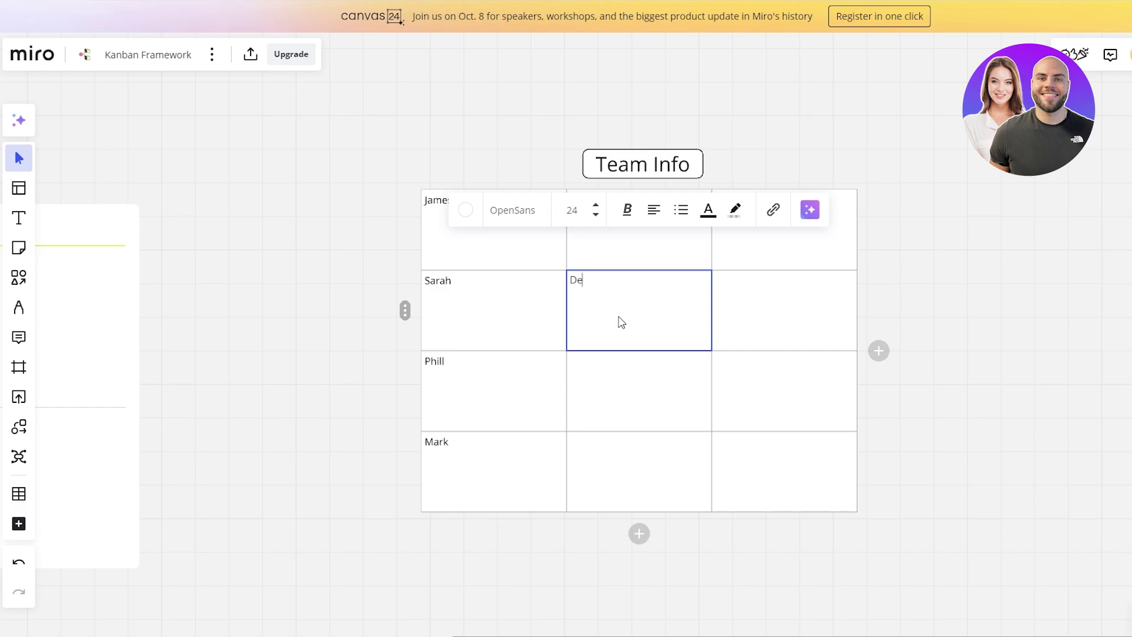
{"action": "left_click", "coordinate": [632, 402]}
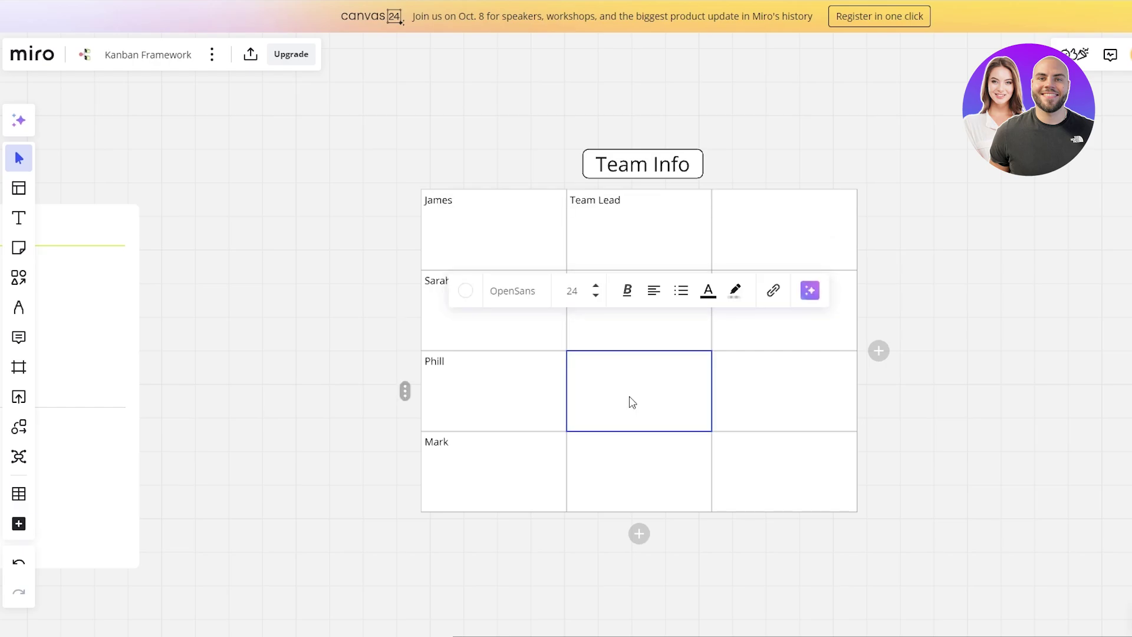
{"action": "type", "text": "Marketing"}
{"action": "left_click", "coordinate": [612, 470]}
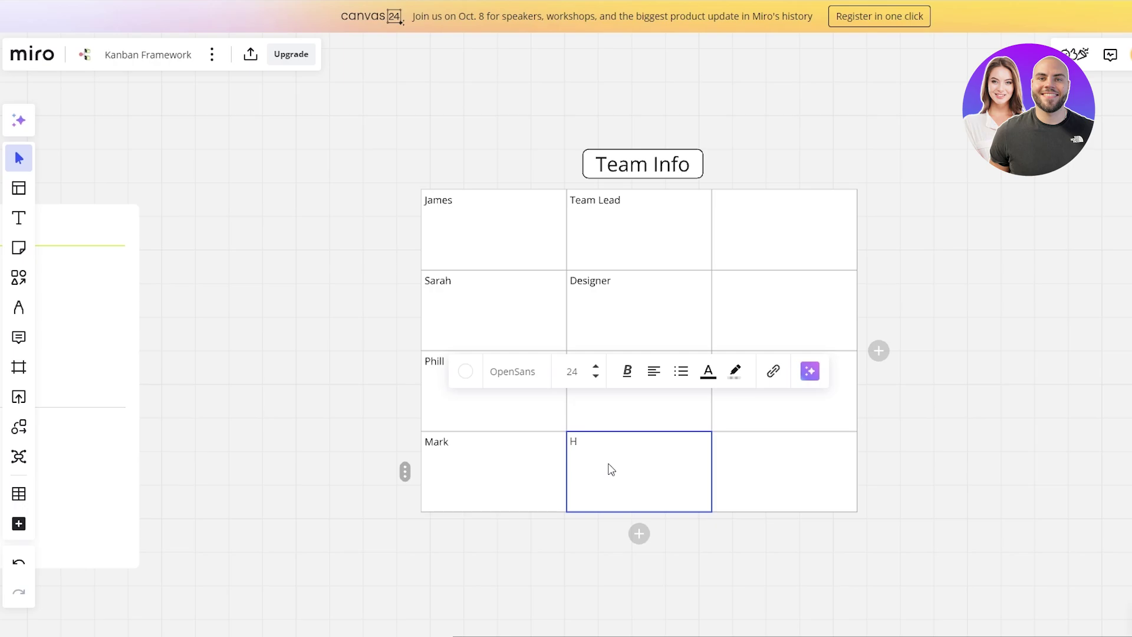
{"action": "type", "text": "HR"}
{"action": "key", "text": "Escape"}
Nudge the table into line beneath its title box and lock both objects together
{"action": "left_click_drag", "start_coordinate": [460, 515], "coordinate": [453, 539]}
{"action": "left_click_drag", "start_coordinate": [925, 550], "coordinate": [417, 116]}
{"action": "left_click", "coordinate": [670, 84]}
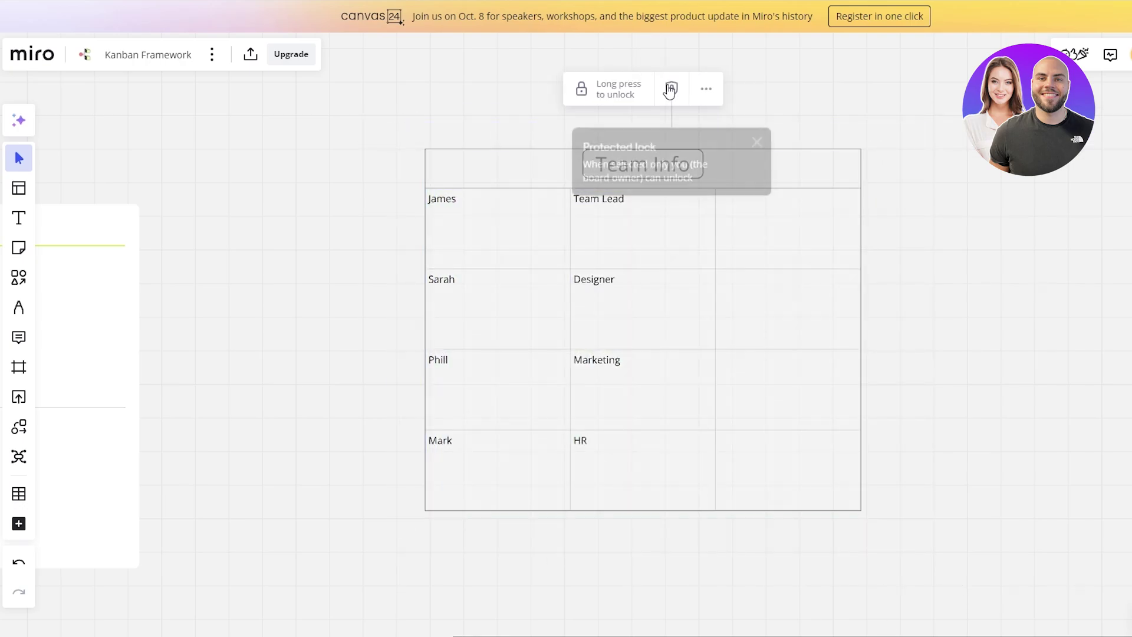
Test the lock by trying to select and move the table and its title box
{"action": "left_click", "coordinate": [1032, 295]}
{"action": "left_click", "coordinate": [728, 278]}
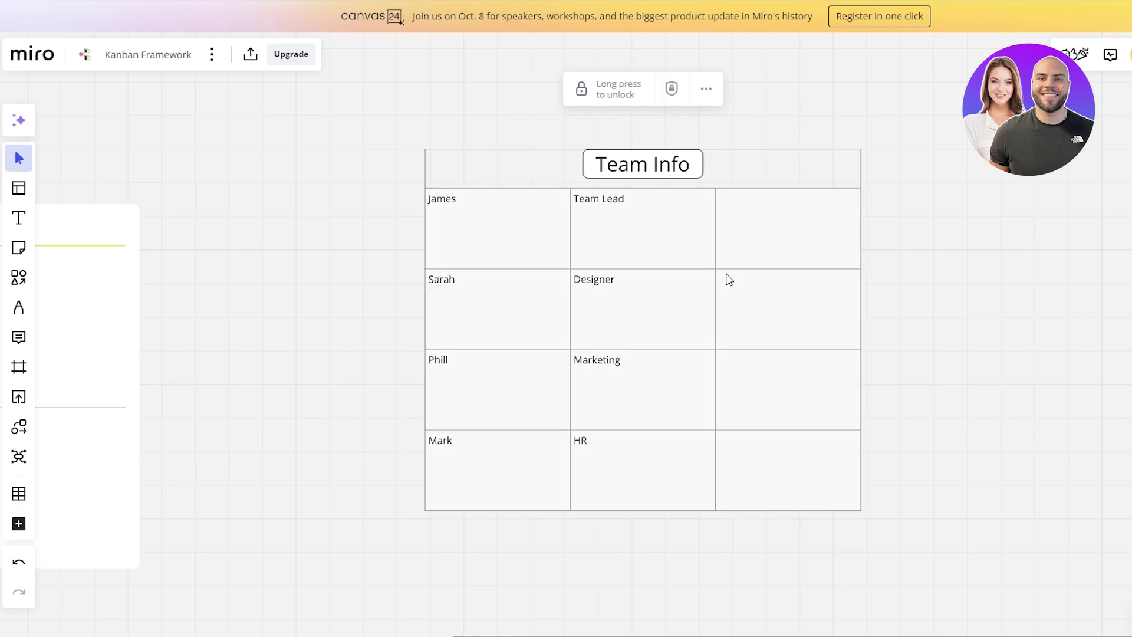
{"action": "left_click_drag", "start_coordinate": [730, 316], "coordinate": [790, 313]}
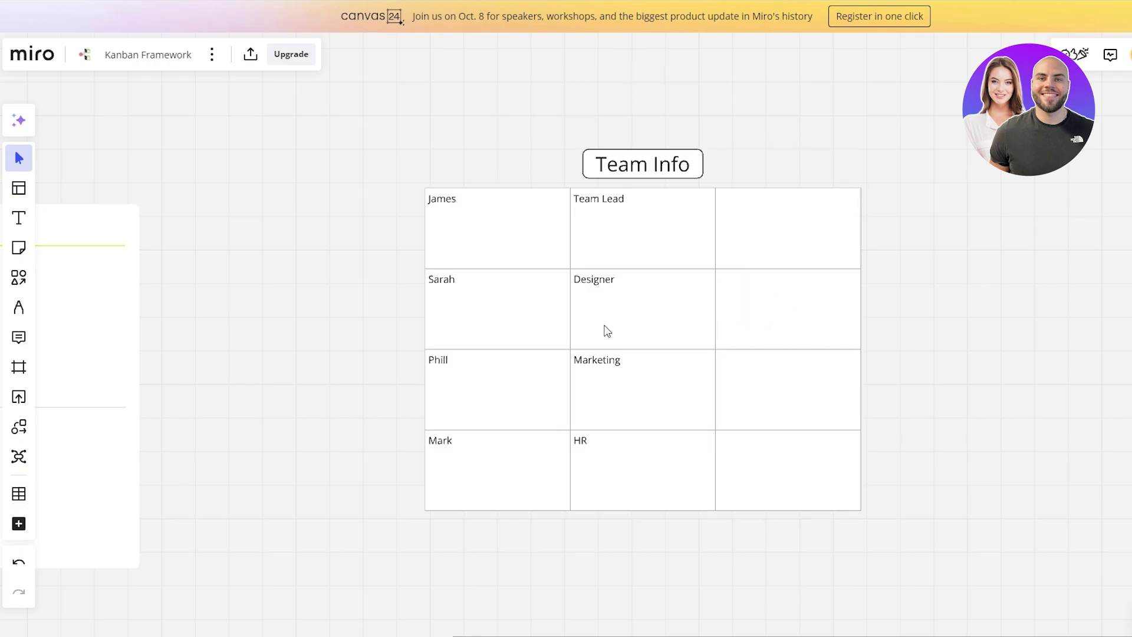
{"action": "left_click_drag", "start_coordinate": [410, 450], "coordinate": [701, 173]}
{"action": "left_click", "coordinate": [669, 381]}
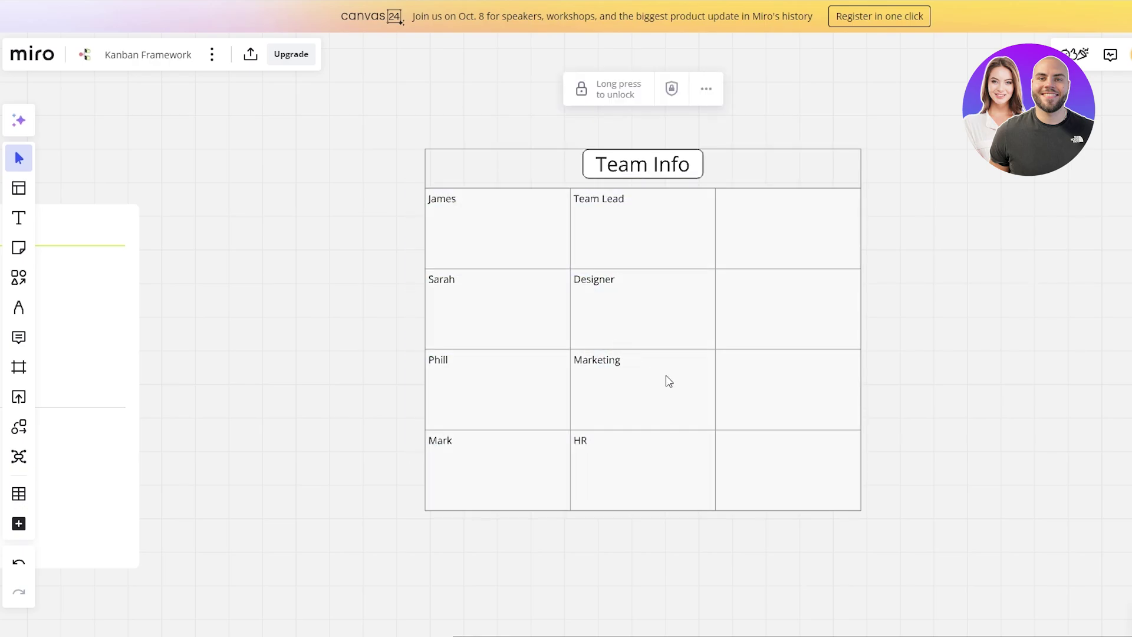
Unlock the title box and table, and select only the table
{"action": "left_click", "coordinate": [670, 89]}
{"action": "left_click", "coordinate": [592, 95]}
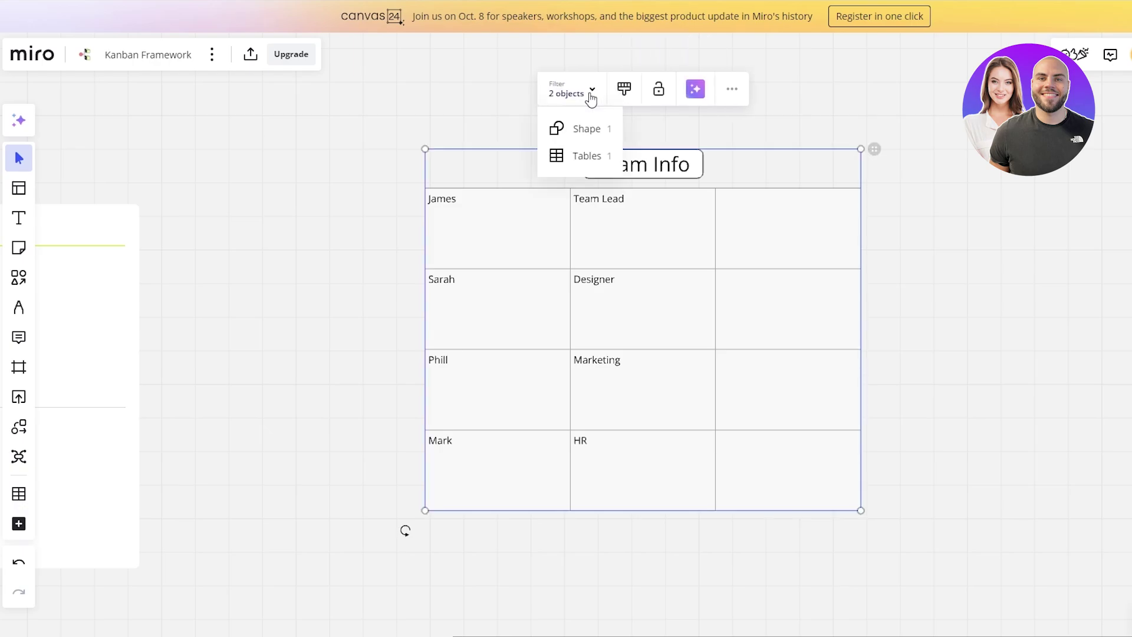
{"action": "left_click", "coordinate": [781, 301]}
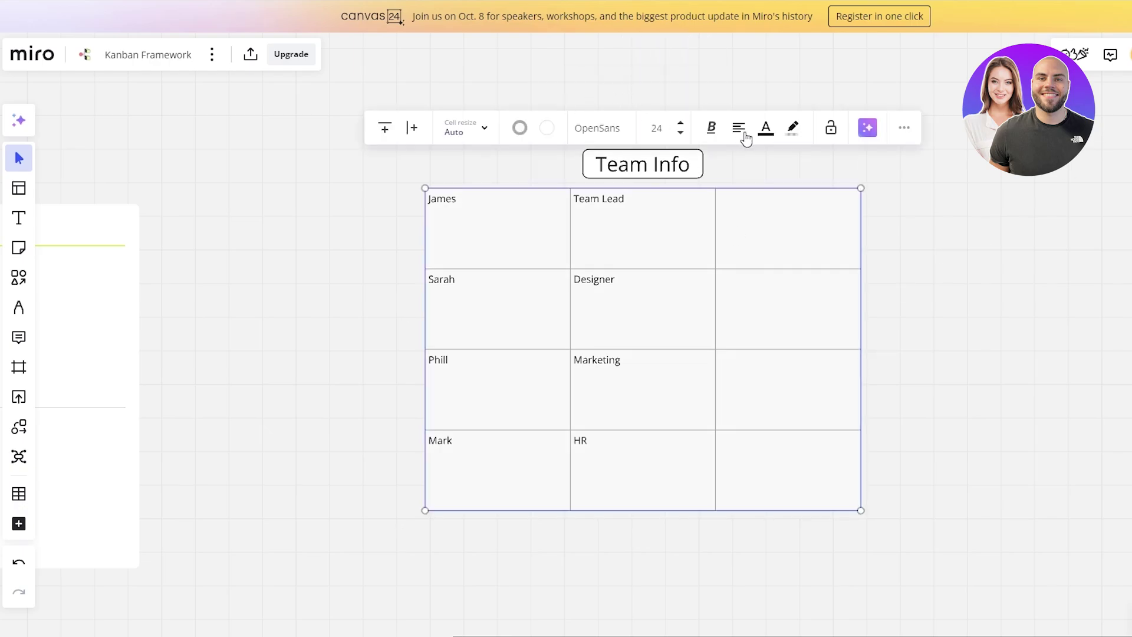
Centre the text in all cells of the Team Info table both horizontally and vertically
{"action": "left_click", "coordinate": [745, 134]}
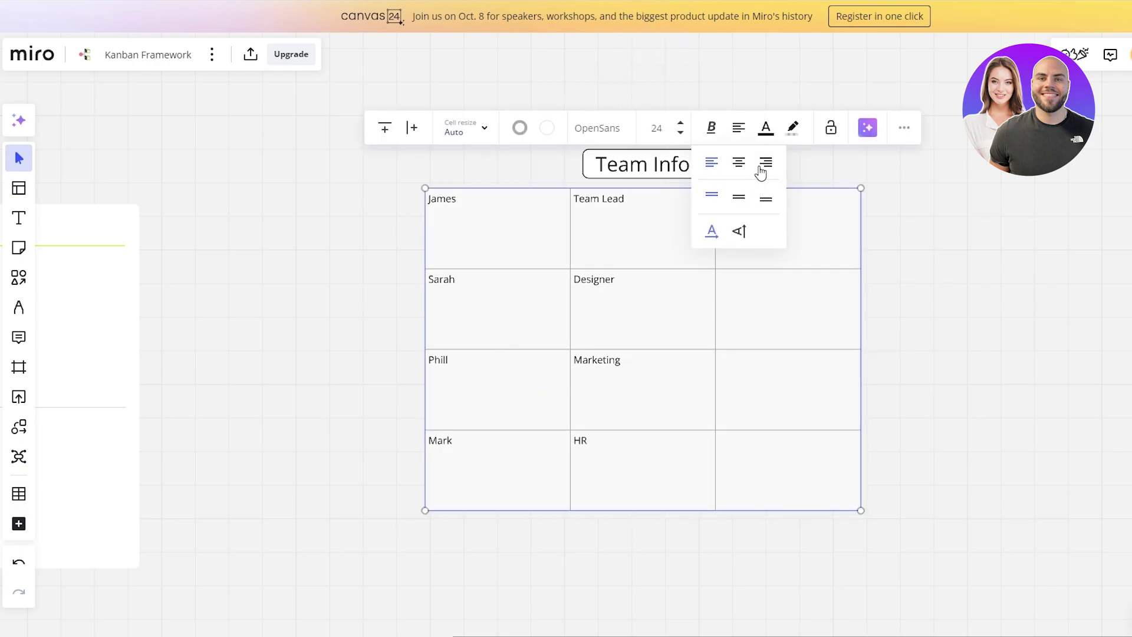
{"action": "left_click", "coordinate": [739, 162]}
{"action": "left_click", "coordinate": [747, 288]}
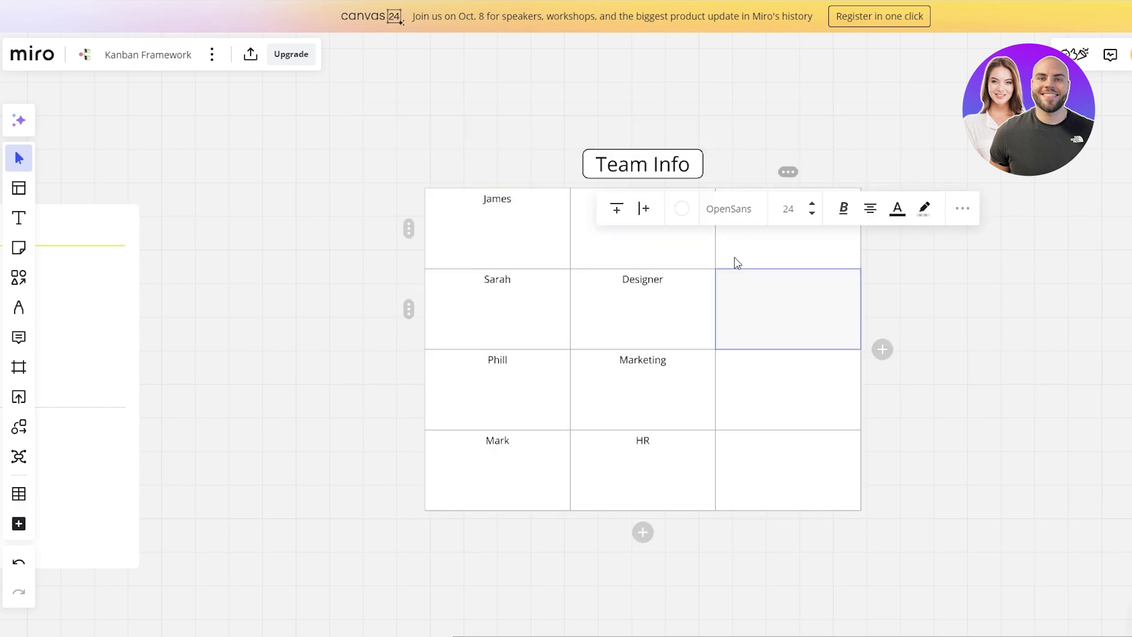
{"action": "left_click", "coordinate": [922, 245]}
{"action": "left_click", "coordinate": [753, 197]}
{"action": "left_click", "coordinate": [739, 128]}
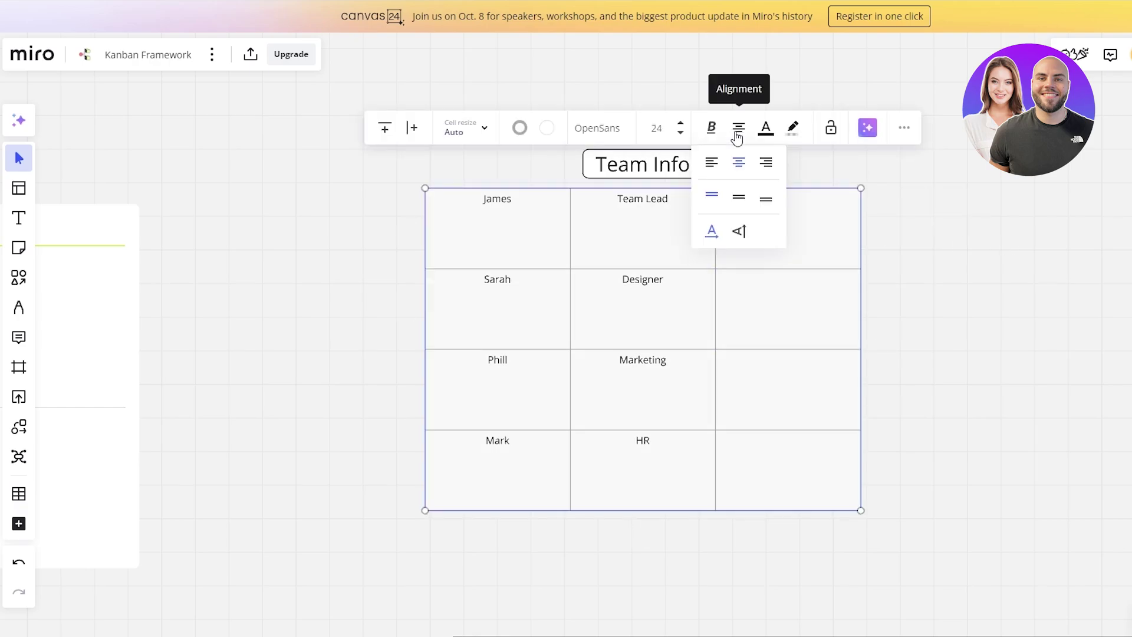
{"action": "left_click", "coordinate": [740, 197]}
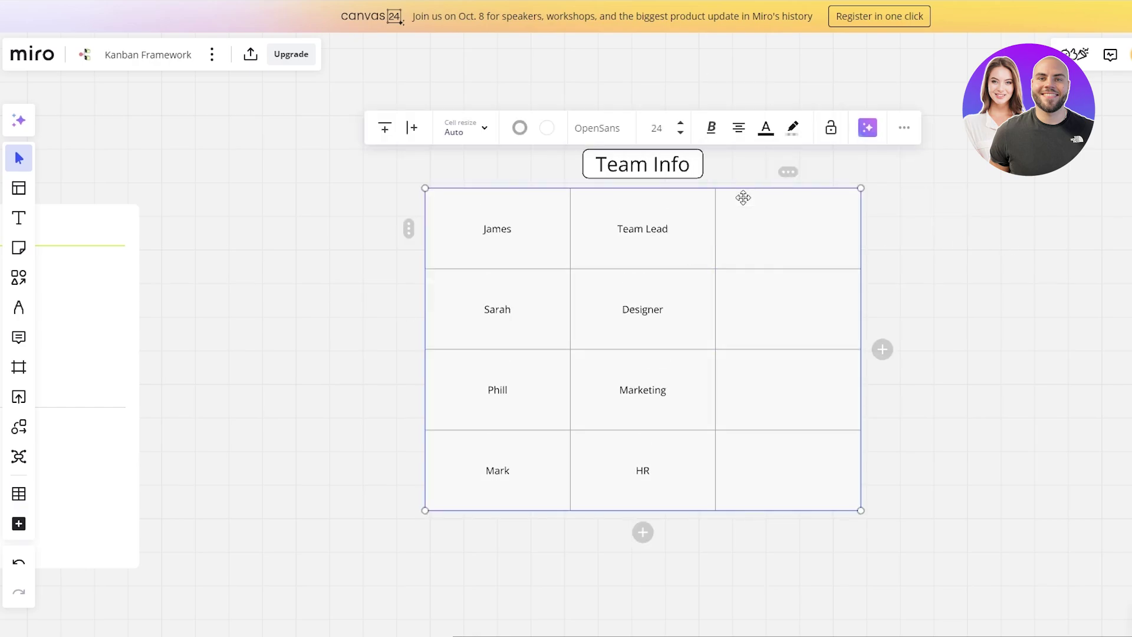
Make all the text in the Team Info table bold and deselect the table
{"action": "left_click", "coordinate": [709, 130]}
{"action": "left_click", "coordinate": [664, 168]}
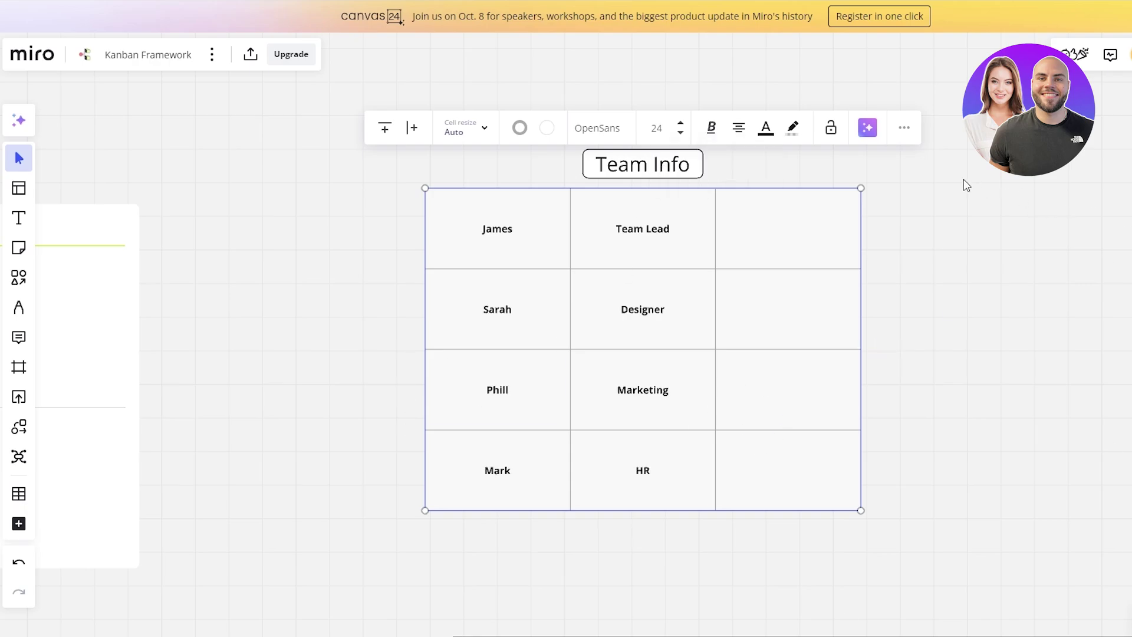
{"action": "left_click", "coordinate": [941, 176]}
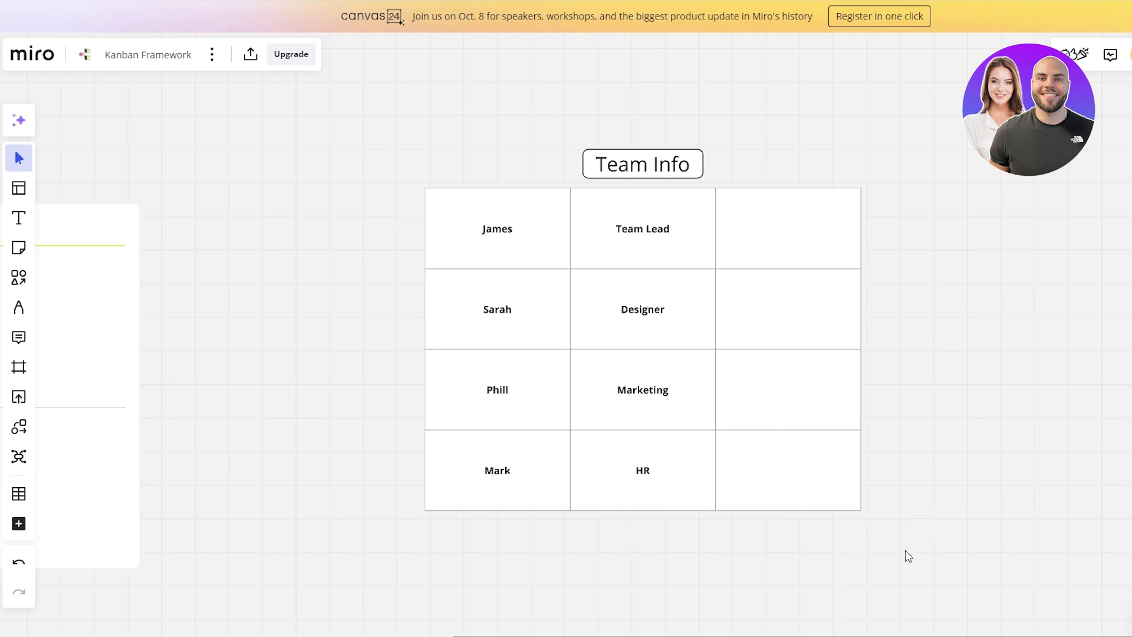
{"action": "mouse_move", "coordinate": [912, 554]}
{"action": "left_mouse_down"}
{"action": "mouse_move", "coordinate": [609, 243]}
{"action": "mouse_move", "coordinate": [436, 155]}
{"action": "left_mouse_up"}
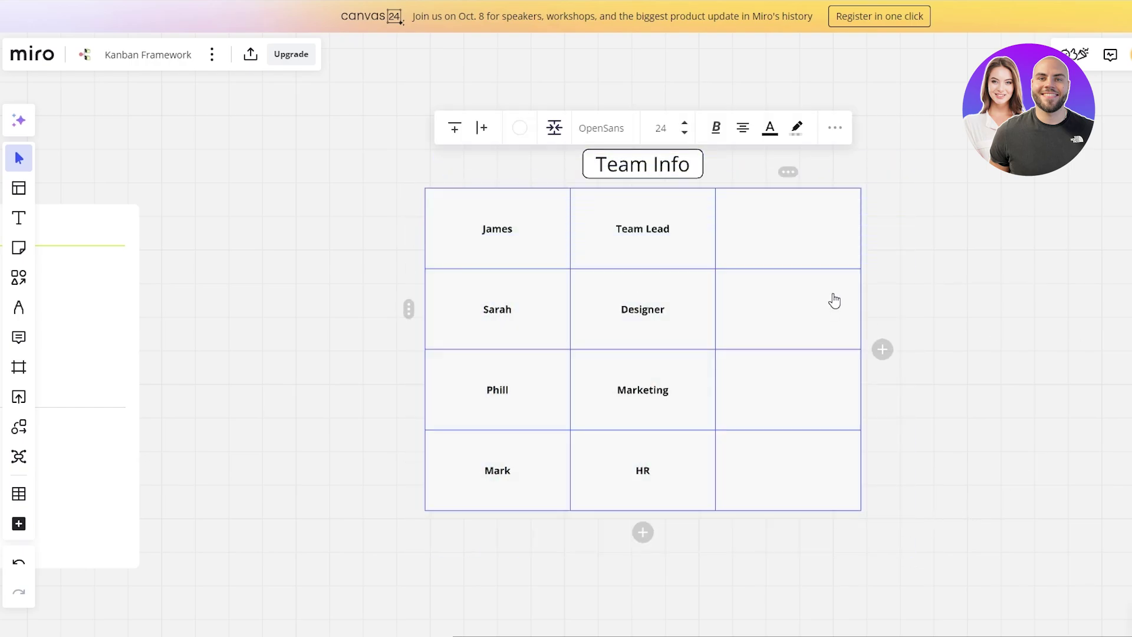
{"action": "left_click", "coordinate": [879, 218]}
{"action": "left_click", "coordinate": [852, 217]}
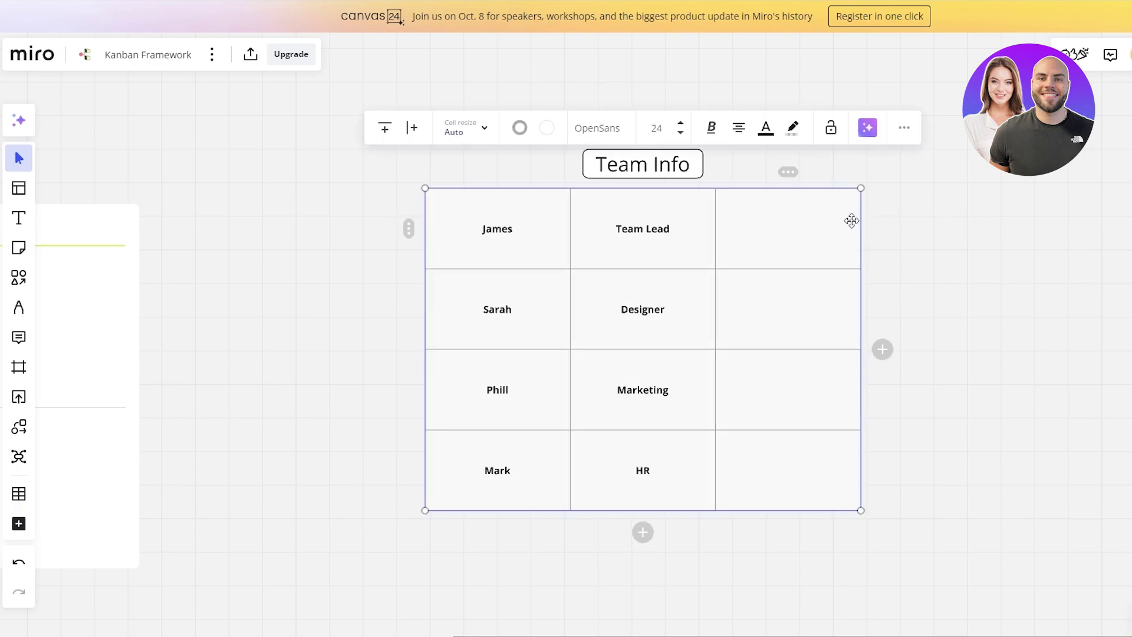
Select the four empty cells of the table's third column and fill them with lime, lightened to the custom colour #f3fdbd
{"action": "left_click", "coordinate": [827, 414]}
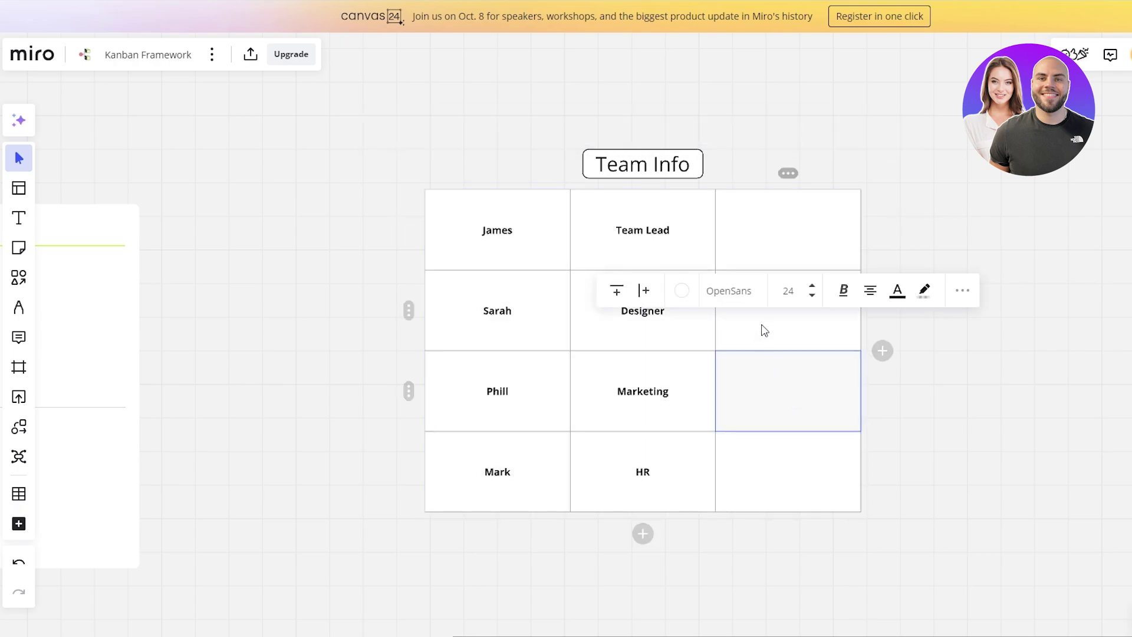
{"action": "left_click_drag", "start_coordinate": [765, 330], "coordinate": [771, 466]}
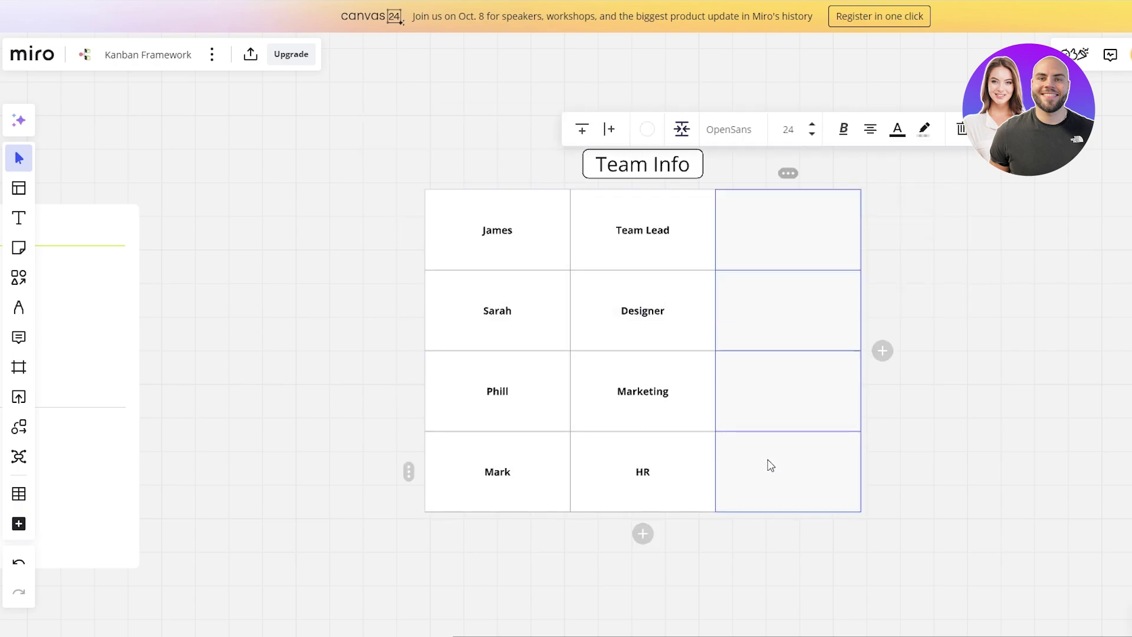
{"action": "left_click", "coordinate": [647, 129]}
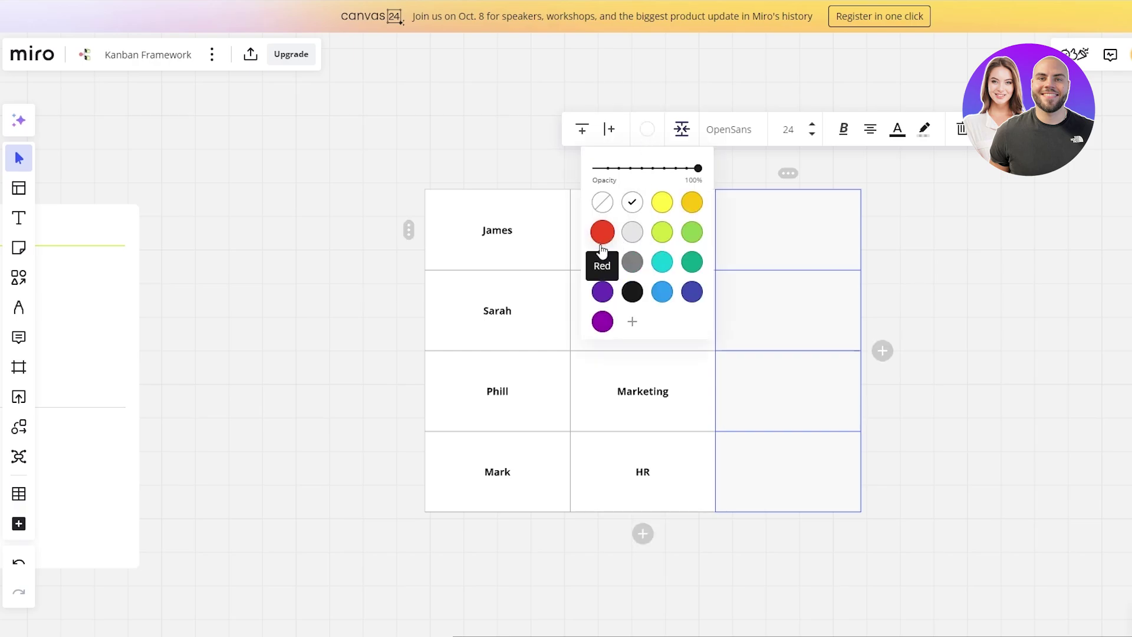
{"action": "left_click", "coordinate": [662, 232]}
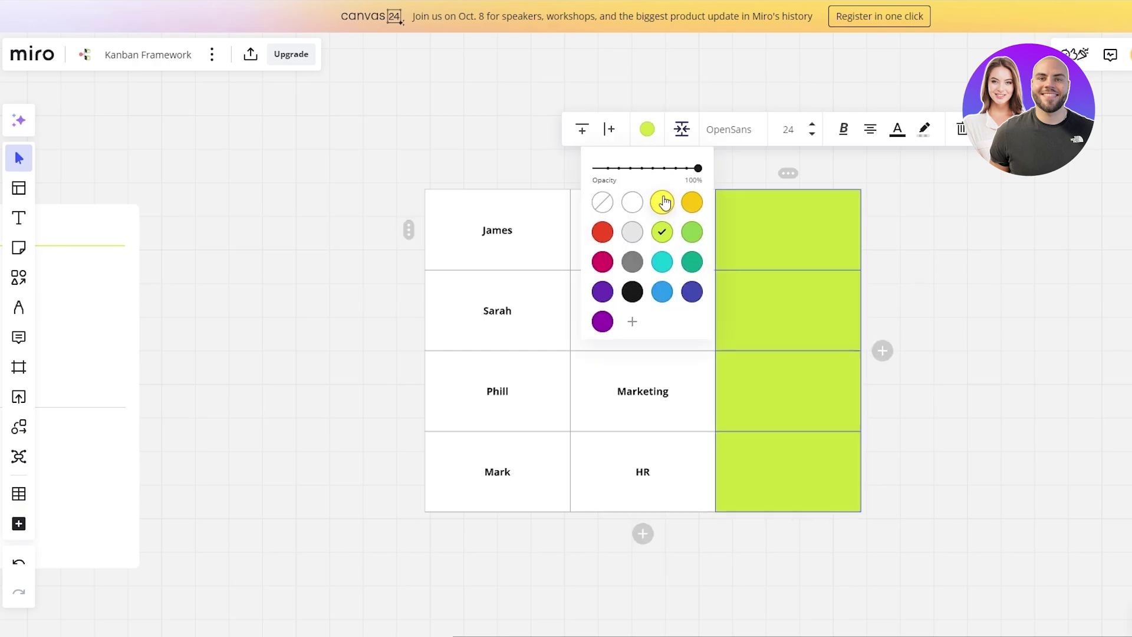
{"action": "left_click_drag", "start_coordinate": [669, 169], "coordinate": [708, 177]}
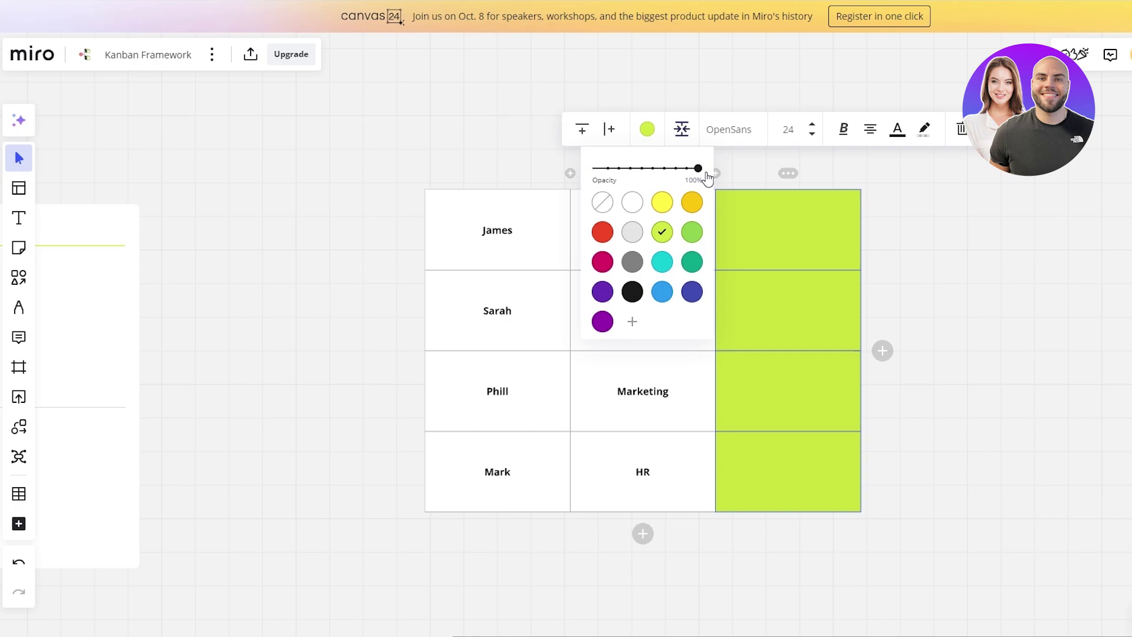
{"action": "left_click", "coordinate": [632, 322]}
{"action": "left_click_drag", "start_coordinate": [701, 336], "coordinate": [686, 313]}
Change the third column's fill to yellow and lighten it to a custom pale yellow
{"action": "left_click", "coordinate": [662, 203]}
{"action": "left_click", "coordinate": [662, 321]}
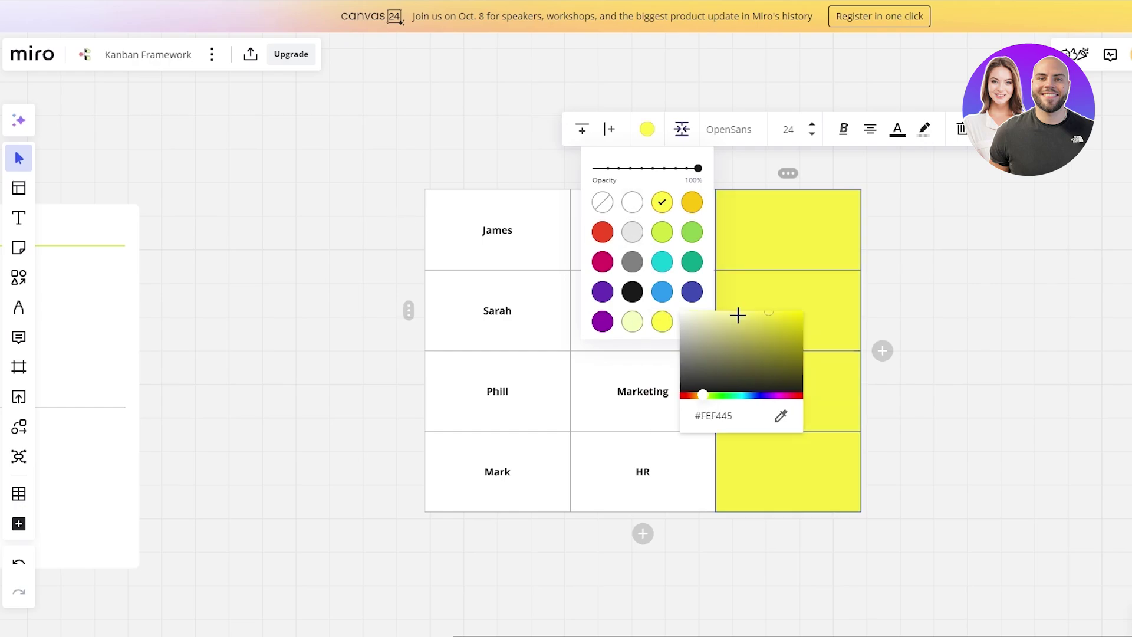
{"action": "left_click", "coordinate": [704, 325]}
{"action": "left_click_drag", "start_coordinate": [704, 325], "coordinate": [759, 312]}
{"action": "left_click", "coordinate": [965, 262]}
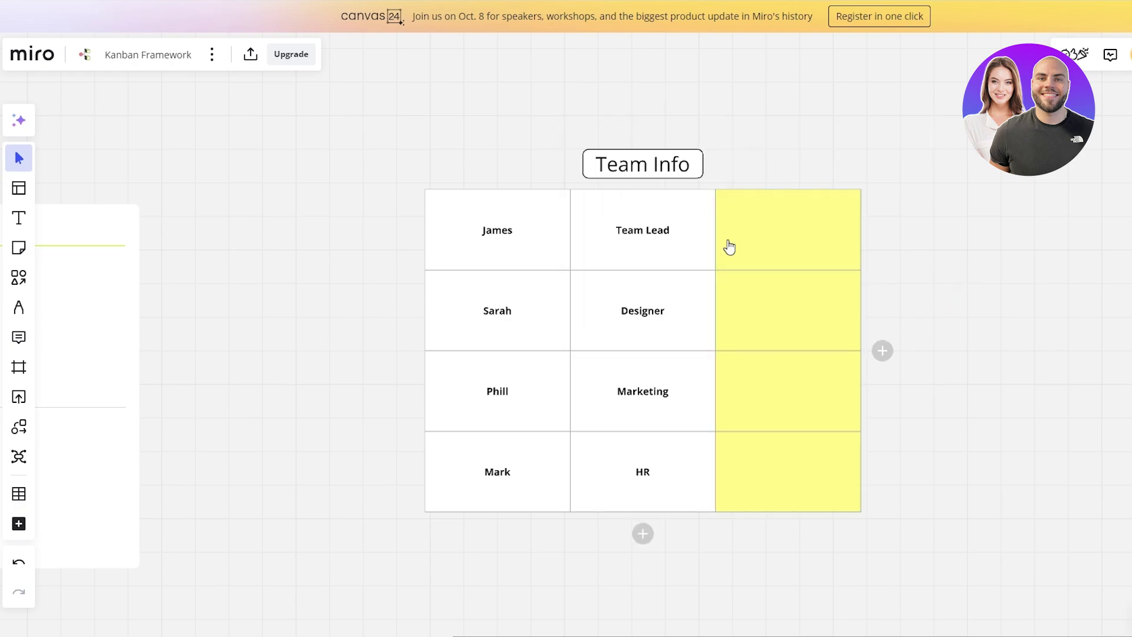
Fill the table's column of roles with turquoise and lighten it to a custom pale turquoise
{"action": "left_click", "coordinate": [625, 227]}
{"action": "left_click_drag", "start_coordinate": [608, 451], "coordinate": [607, 210]}
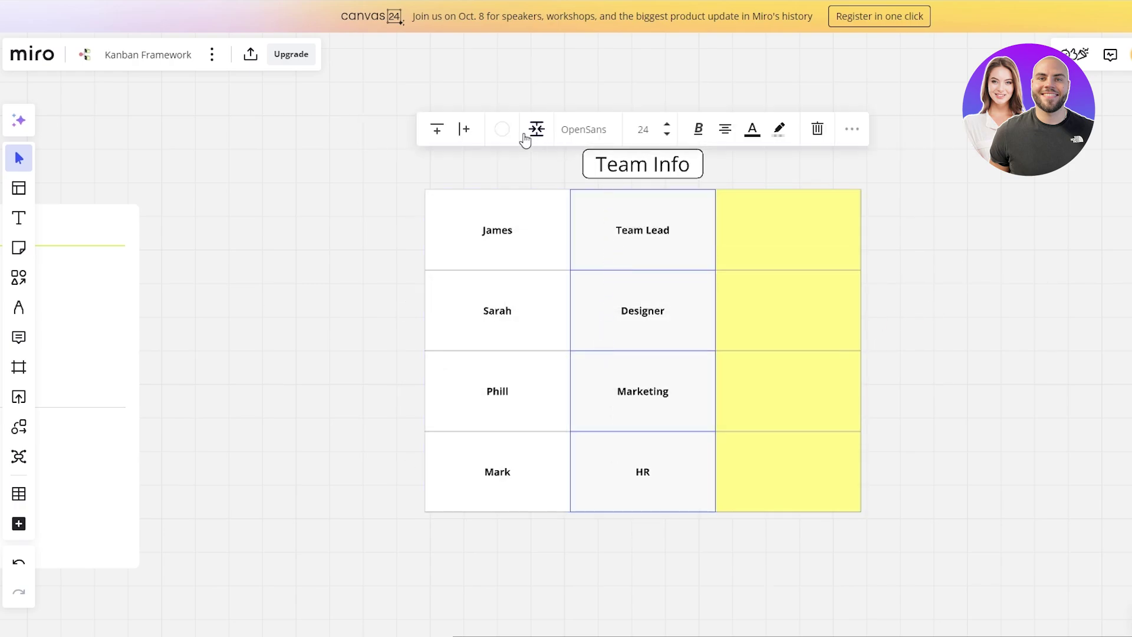
{"action": "left_click", "coordinate": [503, 129]}
{"action": "left_click", "coordinate": [514, 264]}
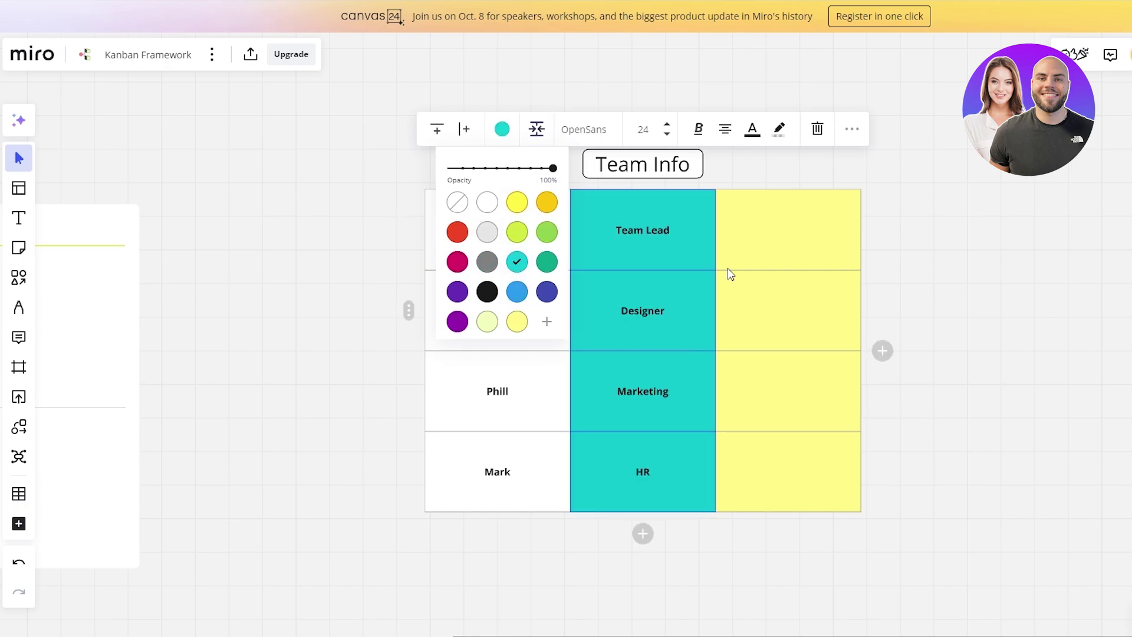
{"action": "left_click", "coordinate": [547, 321]}
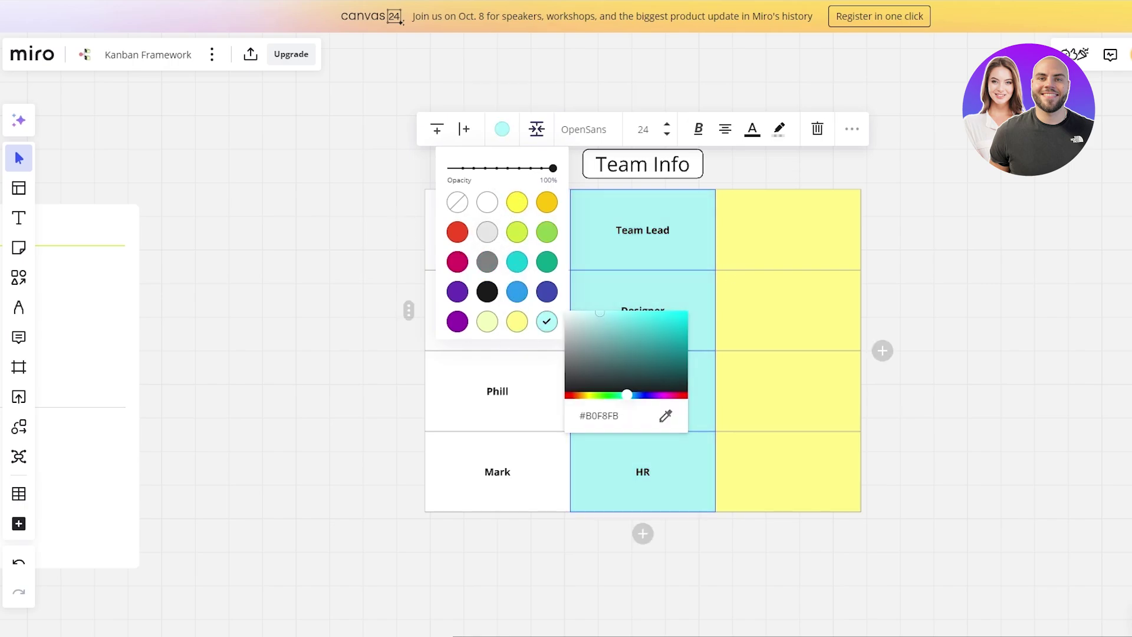
{"action": "left_click", "coordinate": [930, 258]}
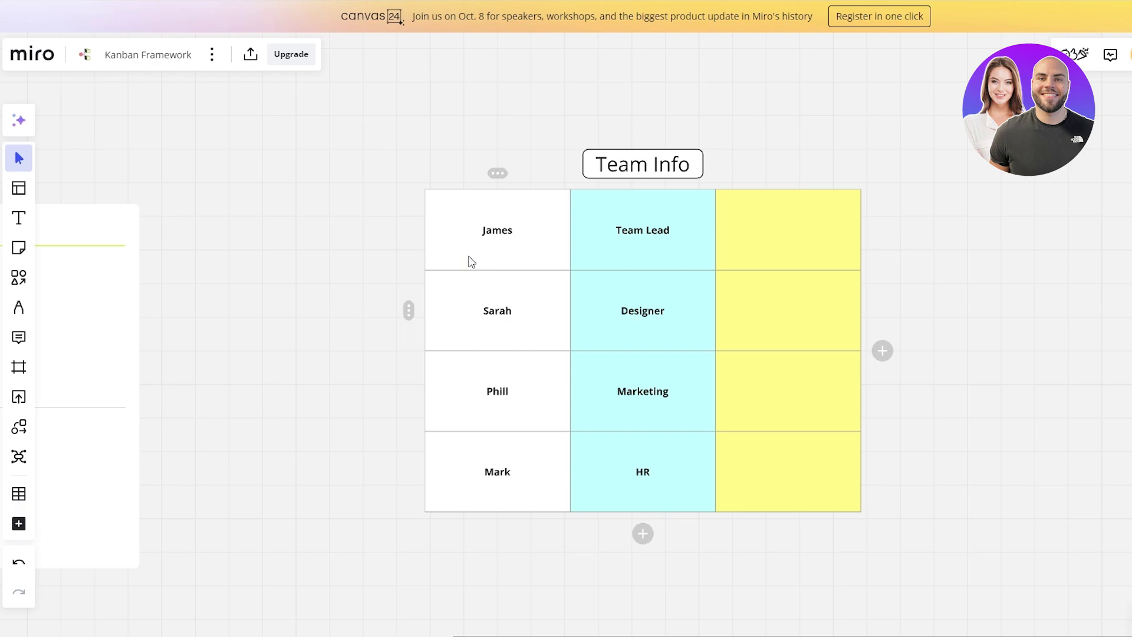
Fill the table's column of names with red and lighten it to a custom pale pink
{"action": "left_click", "coordinate": [511, 387]}
{"action": "left_click_drag", "start_coordinate": [497, 236], "coordinate": [556, 475]}
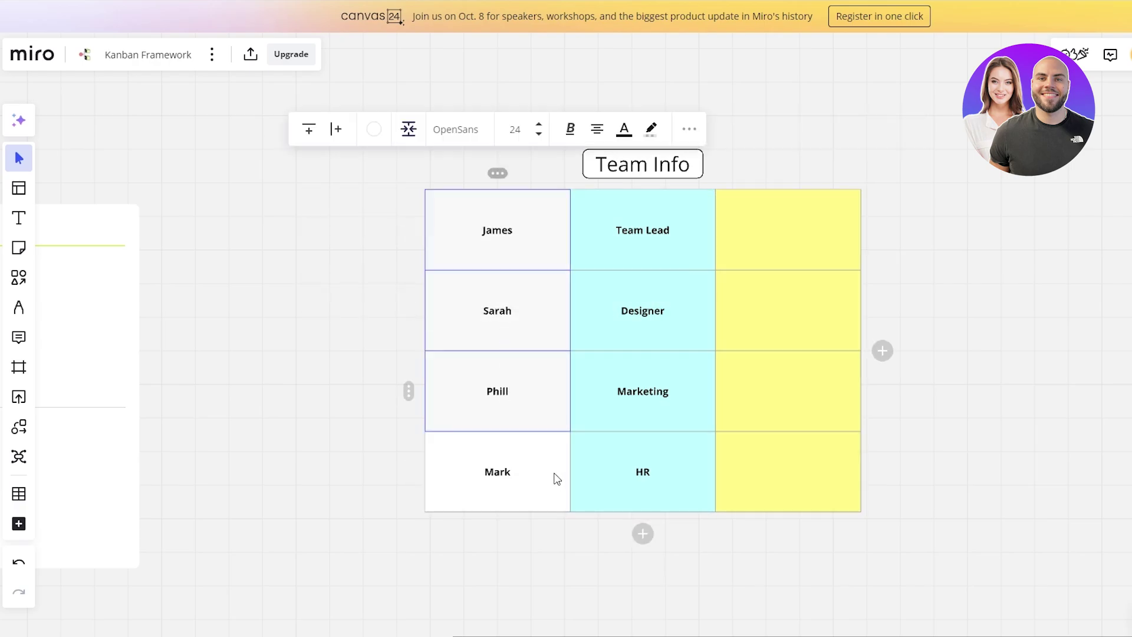
{"action": "left_click", "coordinate": [357, 129]}
{"action": "left_click", "coordinate": [312, 232]}
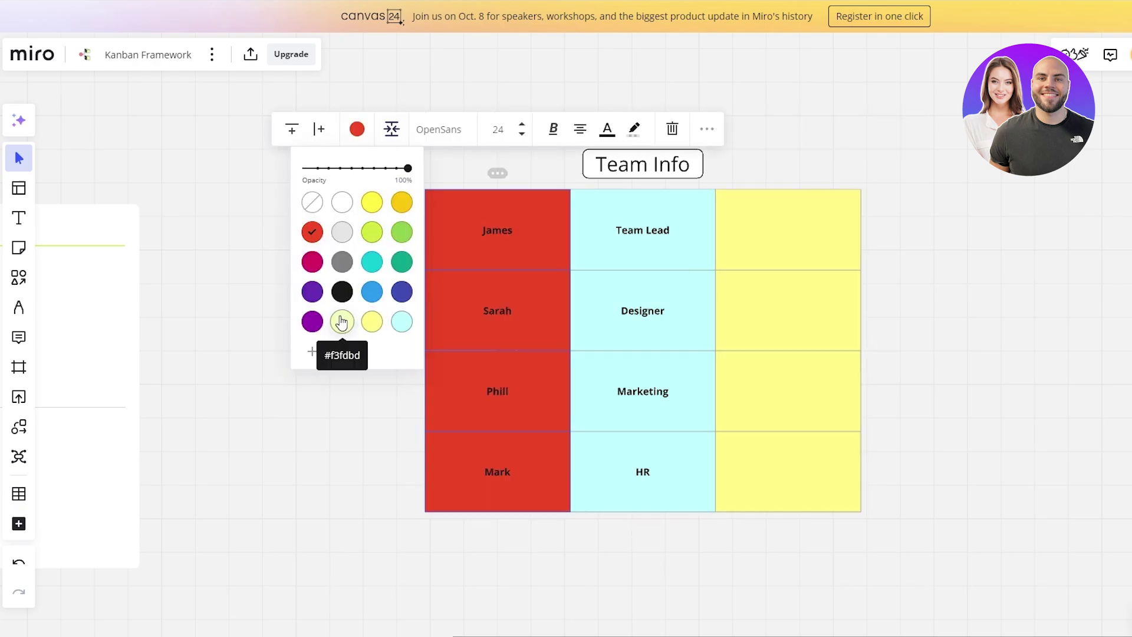
{"action": "left_click", "coordinate": [312, 351]}
{"action": "left_click_drag", "start_coordinate": [425, 356], "coordinate": [346, 347]}
{"action": "key", "text": "Escape"}
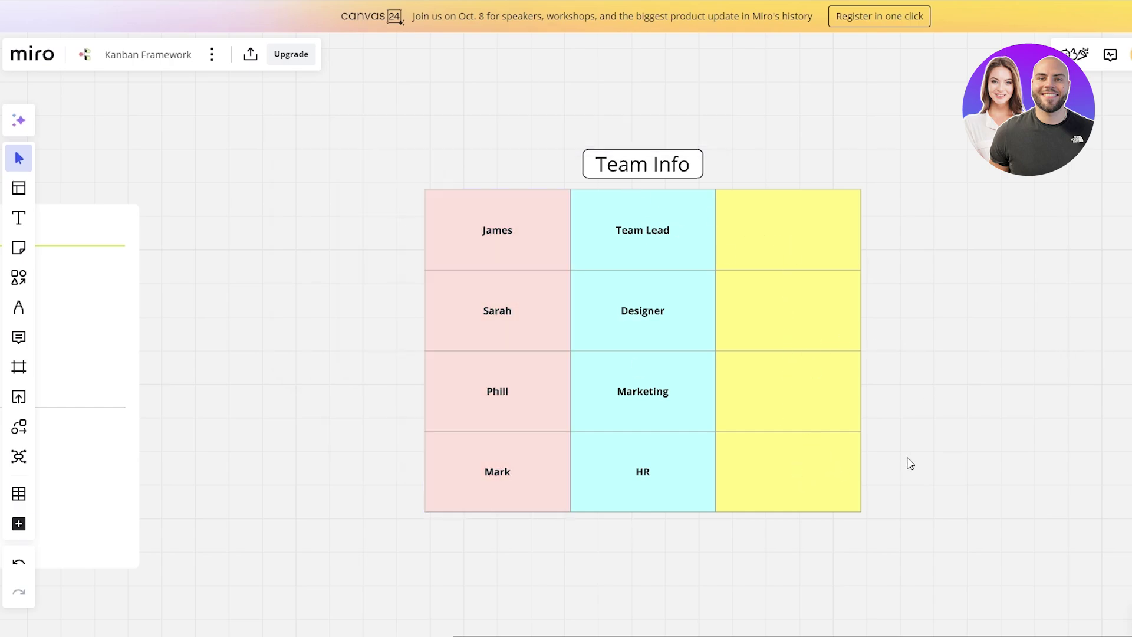
Go to an empty area of the board and look through the additional tools for diagramming and planning
{"action": "scroll", "coordinate": [940, 546], "scroll_direction": "down", "scroll_amount": 3}
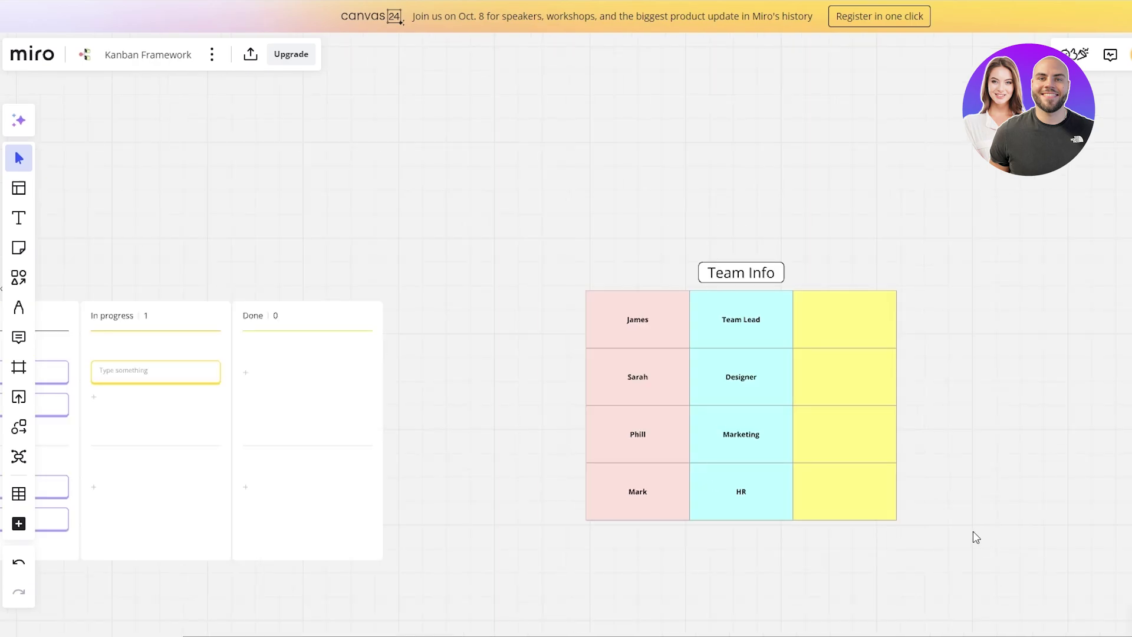
{"action": "left_click_drag", "start_coordinate": [477, 490], "coordinate": [819, 139]}
{"action": "left_click_drag", "start_coordinate": [824, 442], "coordinate": [640, 298]}
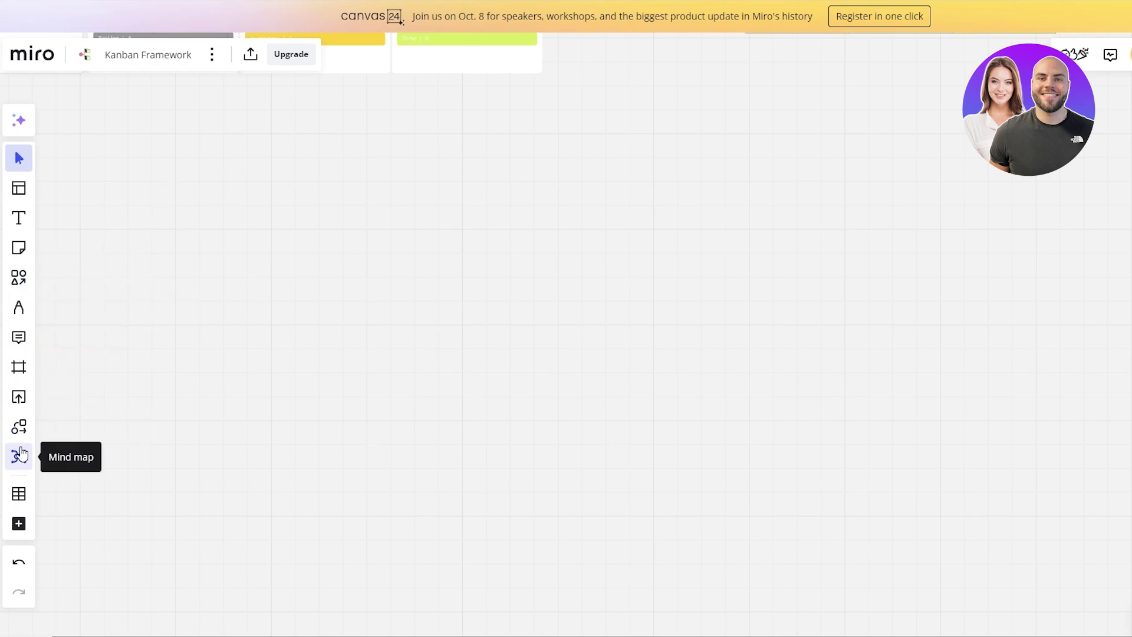
{"action": "left_click", "coordinate": [19, 528]}
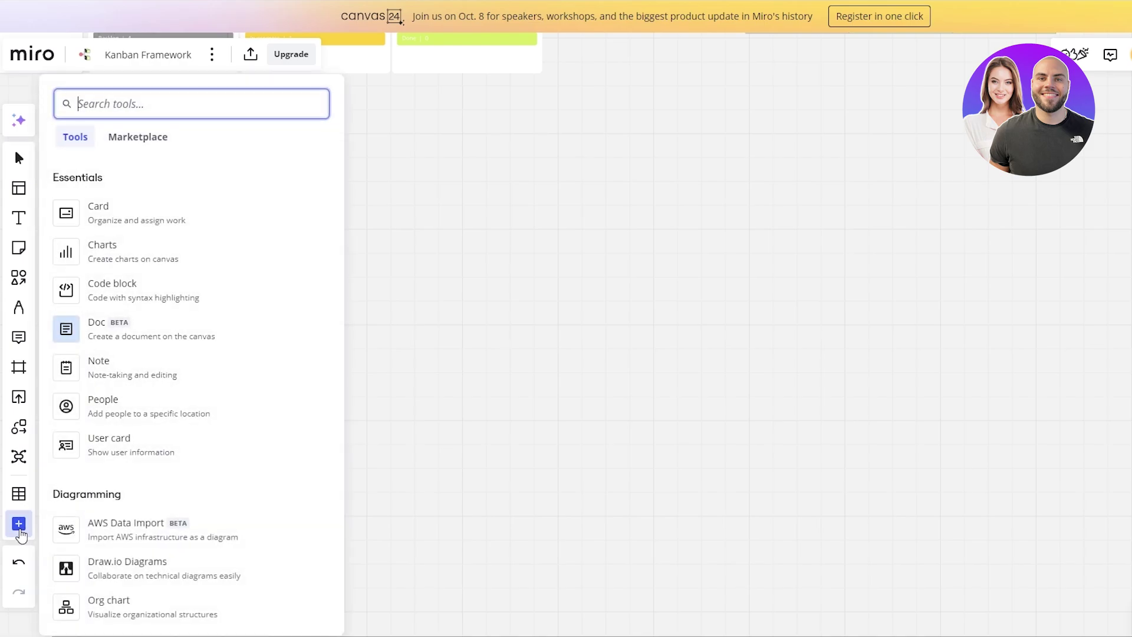
{"action": "scroll", "coordinate": [126, 268], "scroll_direction": "down", "scroll_amount": 4}
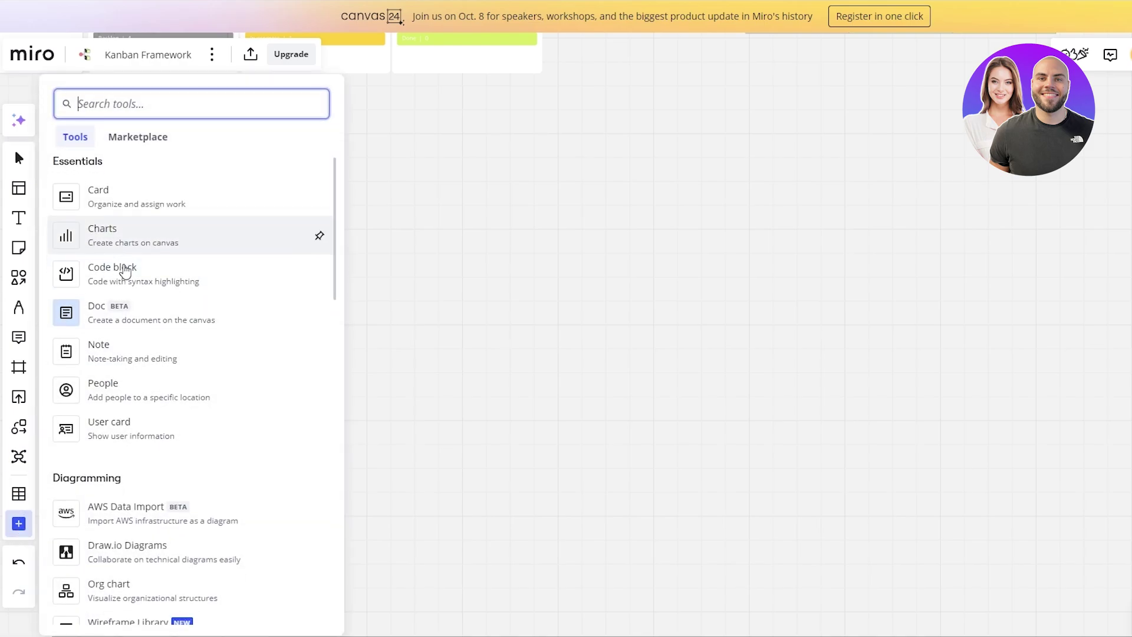
{"action": "scroll", "coordinate": [258, 440], "scroll_direction": "down", "scroll_amount": 10}
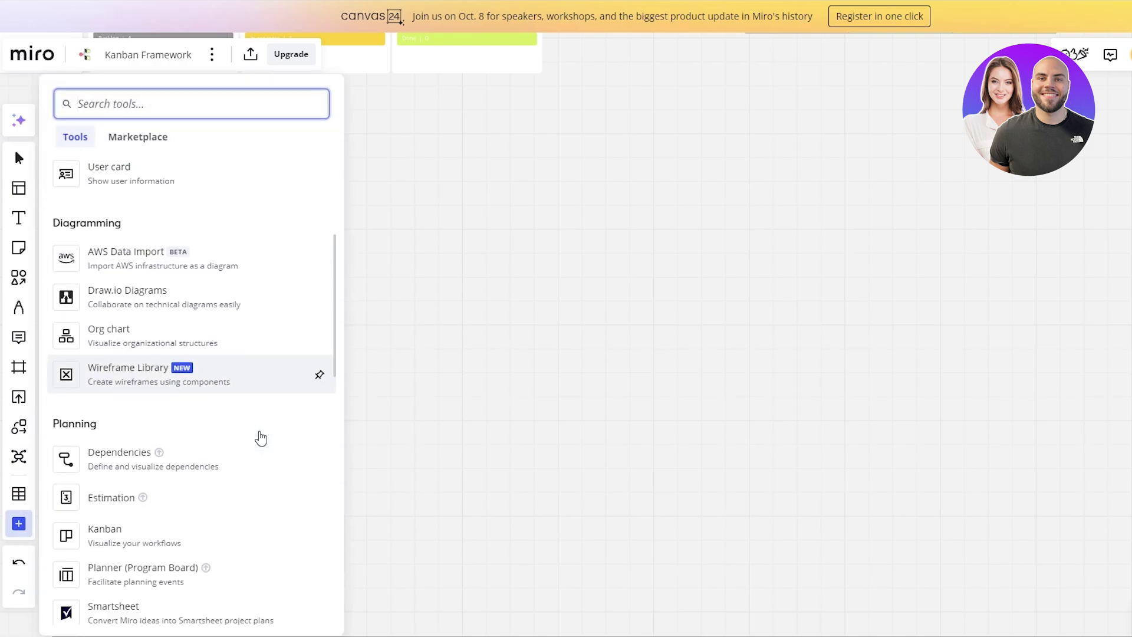
View the mind map templates, the diagramming shape library and the table size choices
{"action": "left_click", "coordinate": [17, 459]}
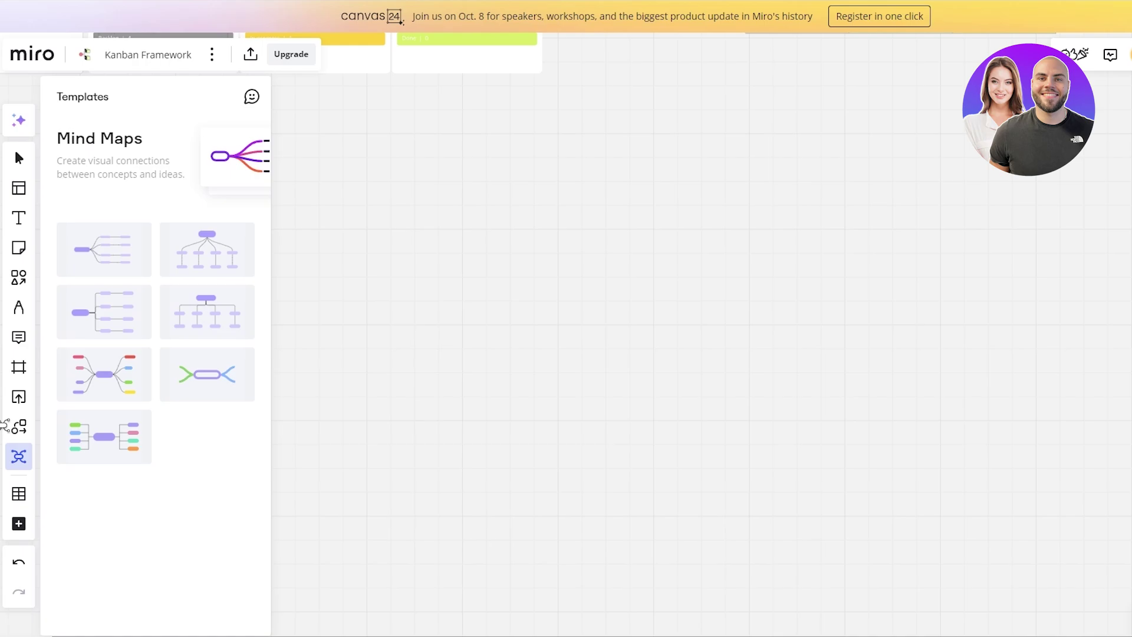
{"action": "left_click", "coordinate": [19, 426]}
{"action": "left_click", "coordinate": [261, 502]}
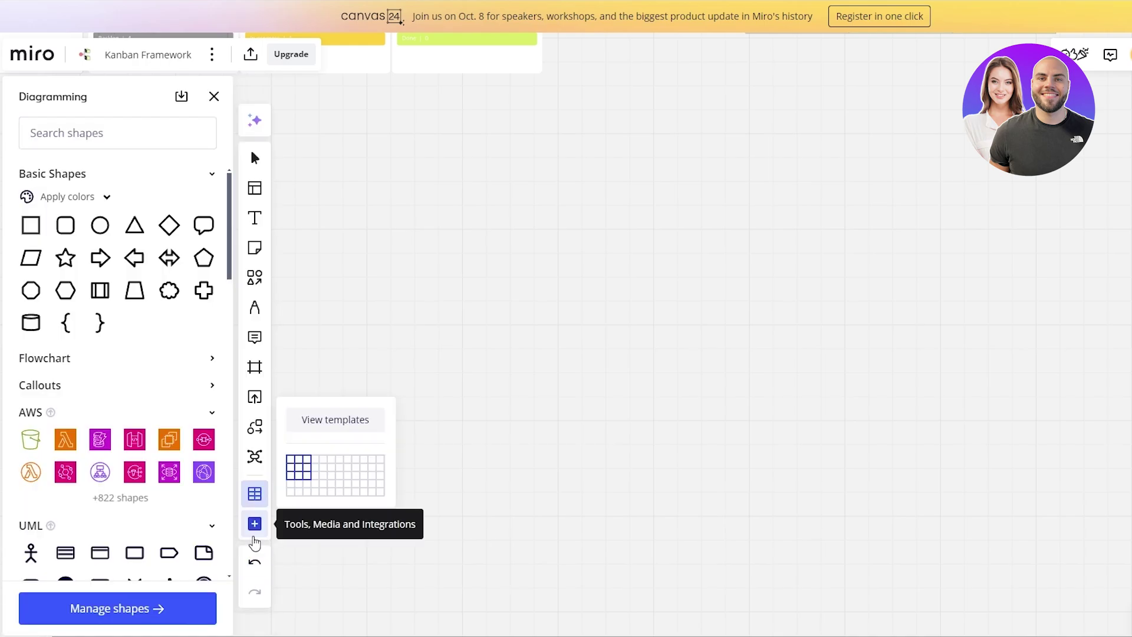
Examine the complete tool list, from the essentials through planning, collaboration and media to the marketplace entries
{"action": "left_click", "coordinate": [255, 525]}
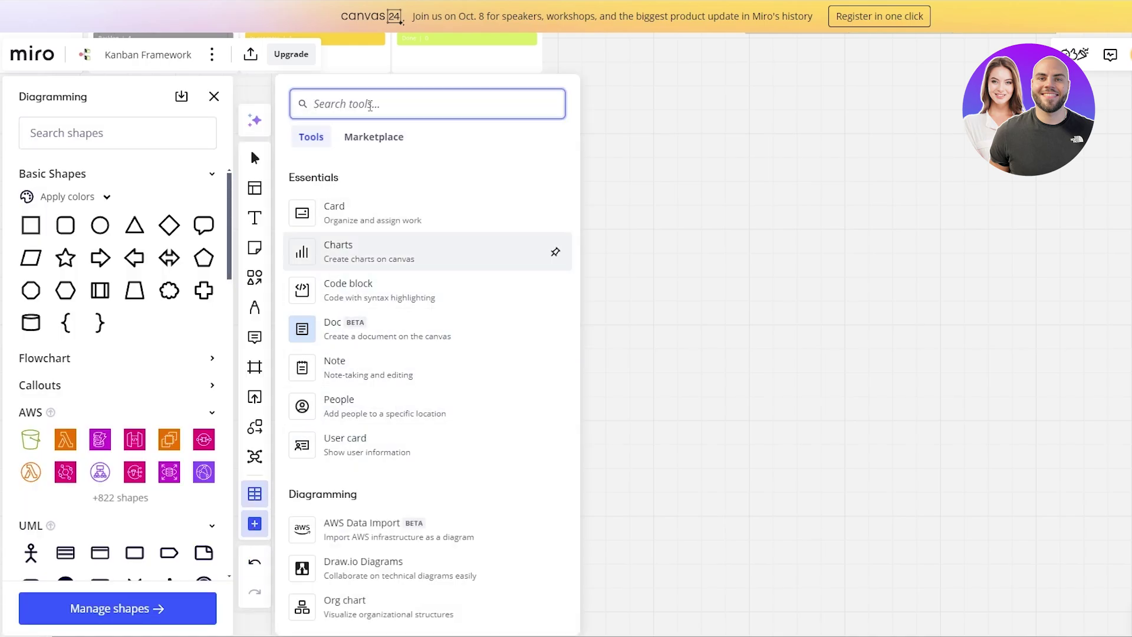
{"action": "scroll", "coordinate": [430, 366], "scroll_direction": "down", "scroll_amount": 8}
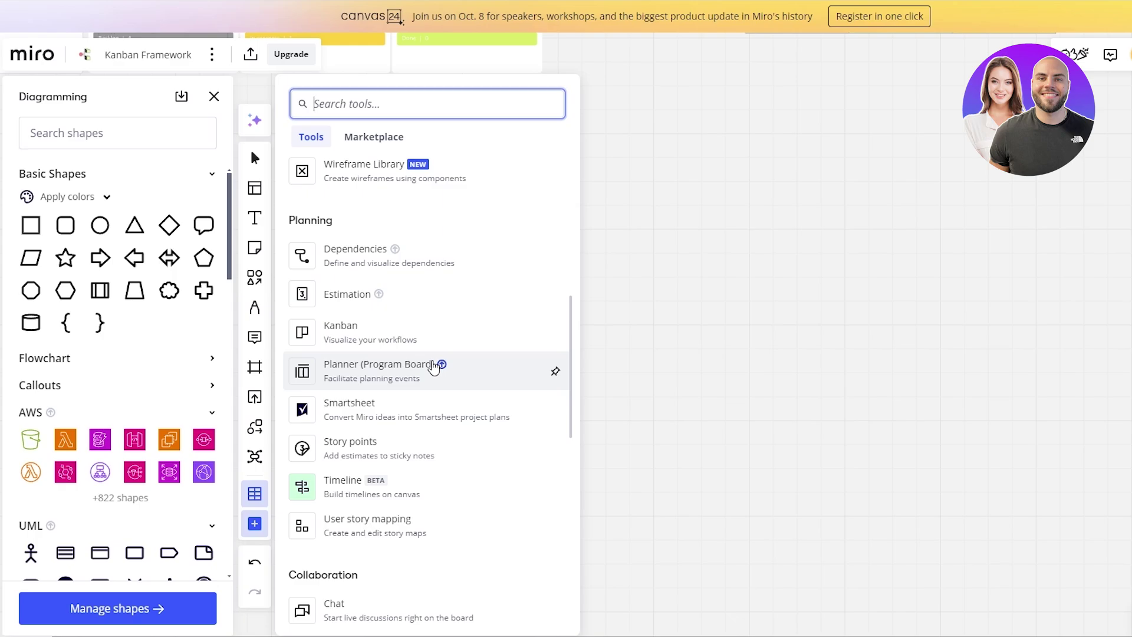
{"action": "scroll", "coordinate": [434, 366], "scroll_direction": "down", "scroll_amount": 1}
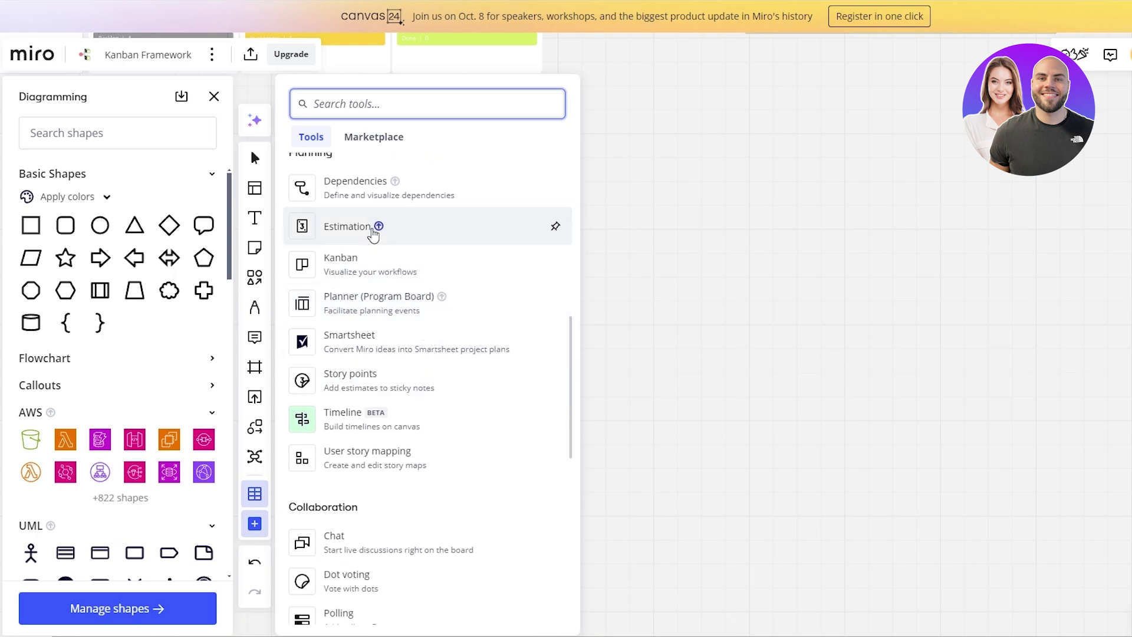
{"action": "scroll", "coordinate": [415, 414], "scroll_direction": "down", "scroll_amount": 4}
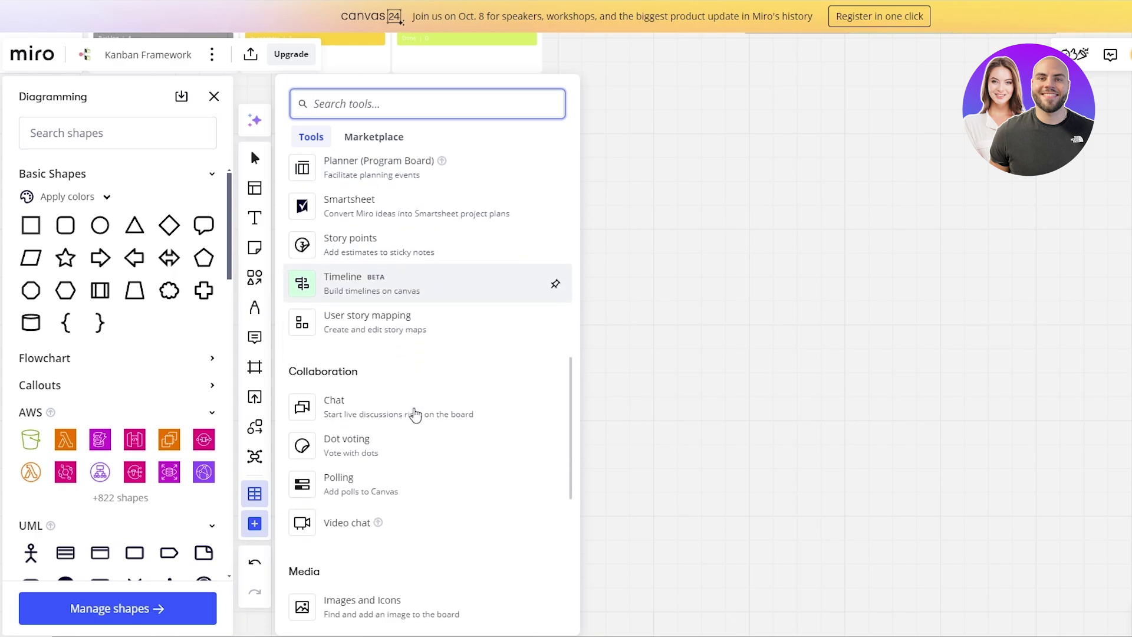
{"action": "scroll", "coordinate": [415, 416], "scroll_direction": "down", "scroll_amount": 4}
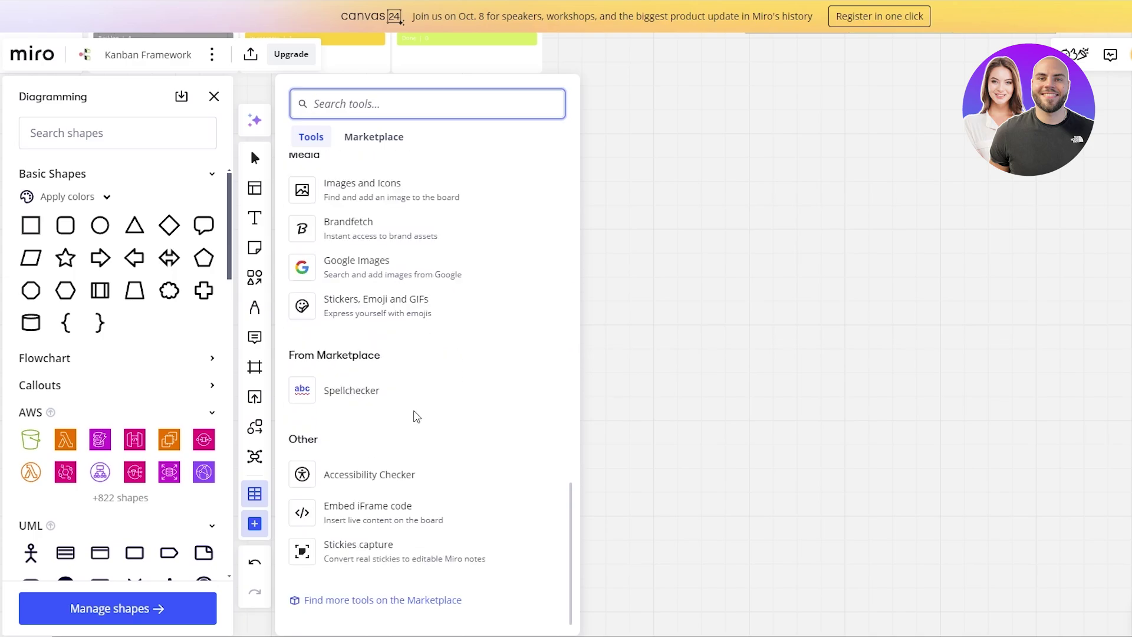
{"action": "scroll", "coordinate": [413, 422], "scroll_direction": "up", "scroll_amount": 15}
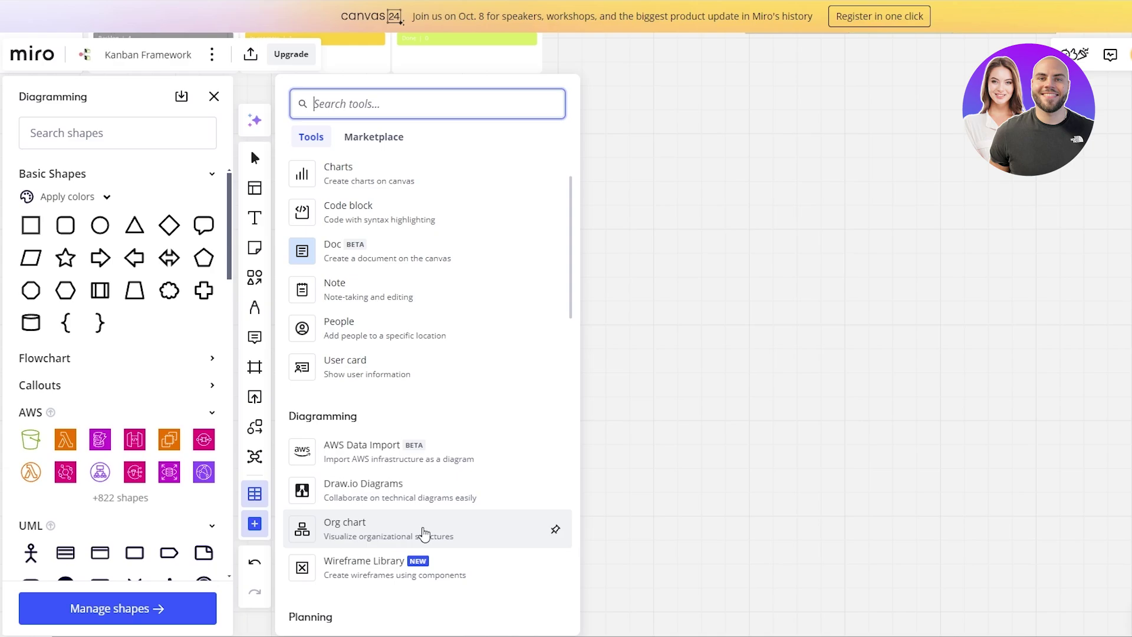
Add an org chart to the empty area of the board and enlarge it
{"action": "left_click", "coordinate": [394, 535]}
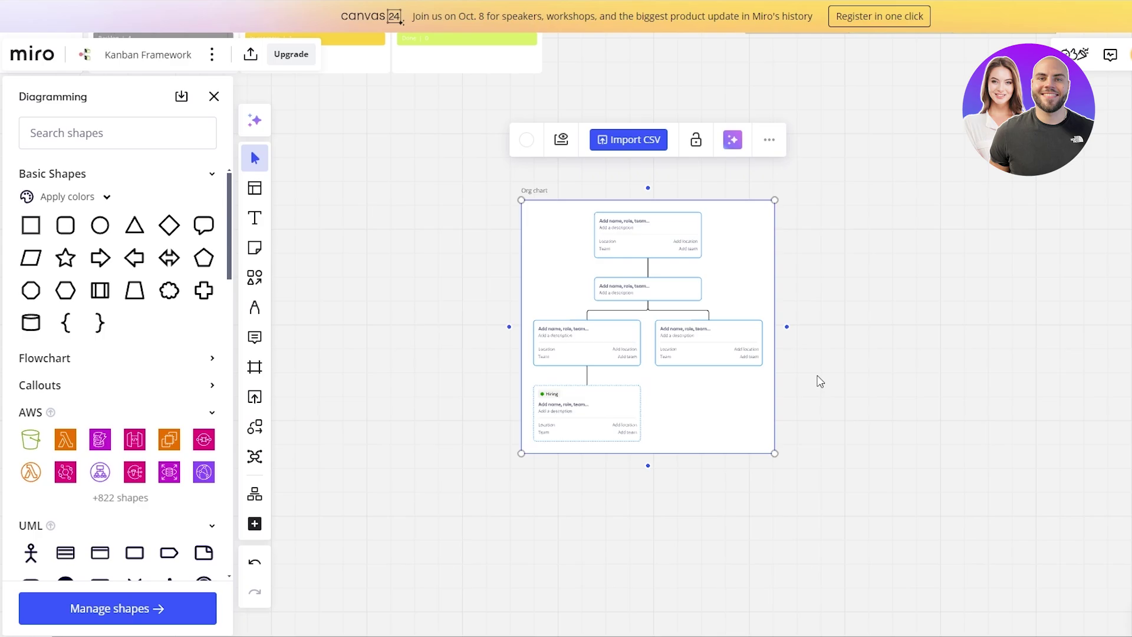
{"action": "mouse_move", "coordinate": [653, 228]}
{"action": "left_click_drag", "start_coordinate": [776, 454], "coordinate": [921, 573]}
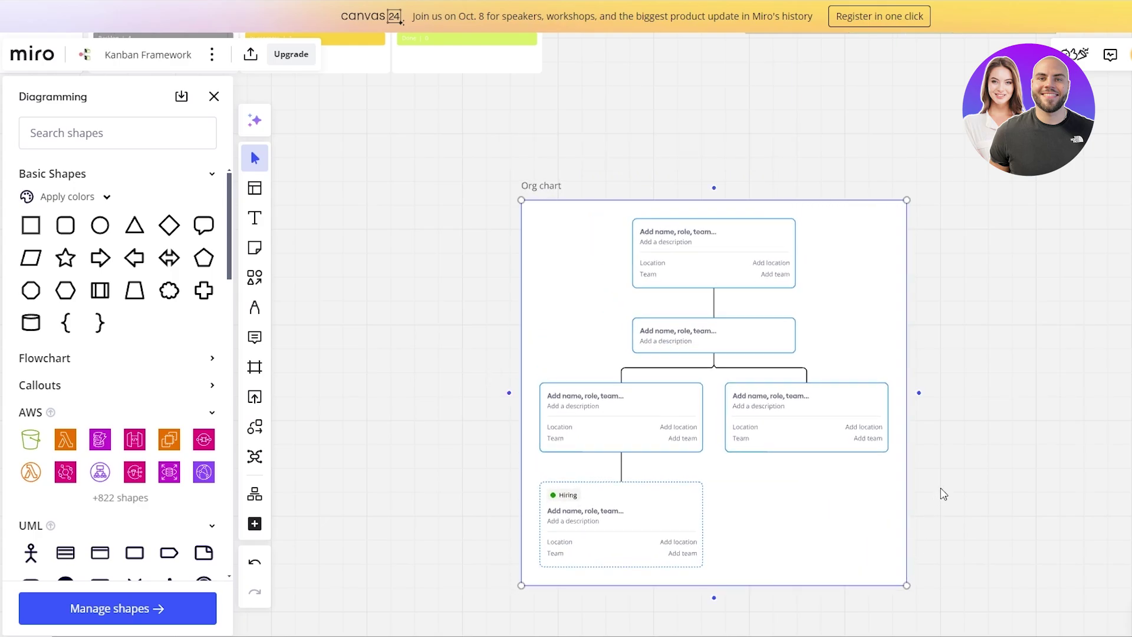
Move the org chart across the board to the free space left of the People panel and Kanban Framework
{"action": "scroll", "coordinate": [1021, 536], "scroll_direction": "down", "scroll_amount": 5}
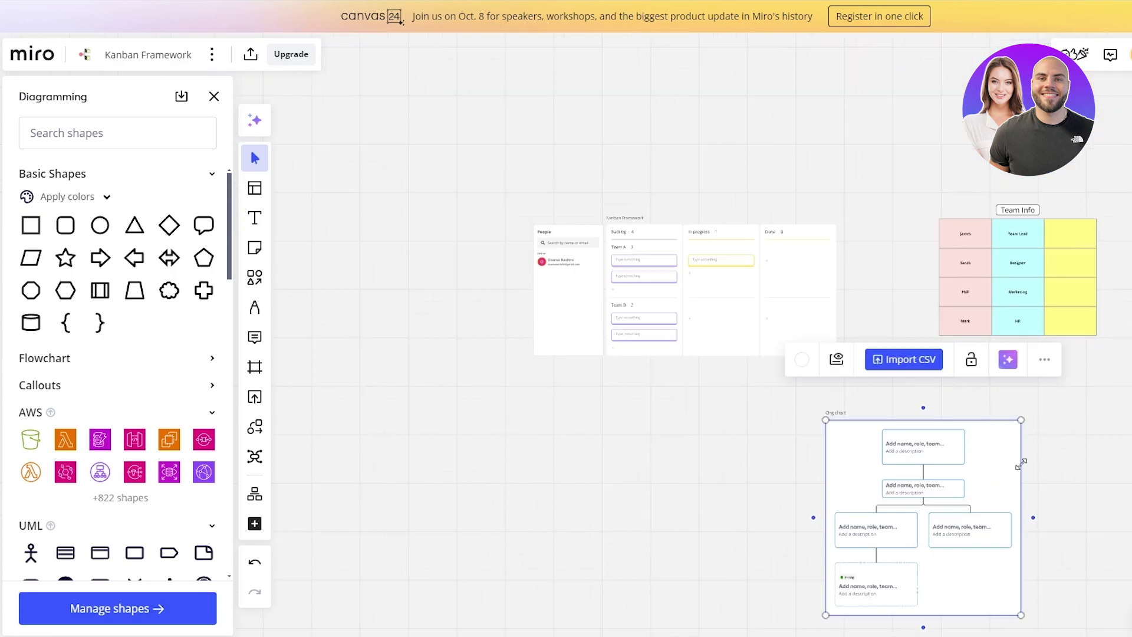
{"action": "right_click", "coordinate": [962, 172]}
{"action": "scroll", "coordinate": [969, 356], "scroll_direction": "right", "scroll_amount": 5}
{"action": "scroll", "coordinate": [970, 357], "scroll_direction": "down", "scroll_amount": 3}
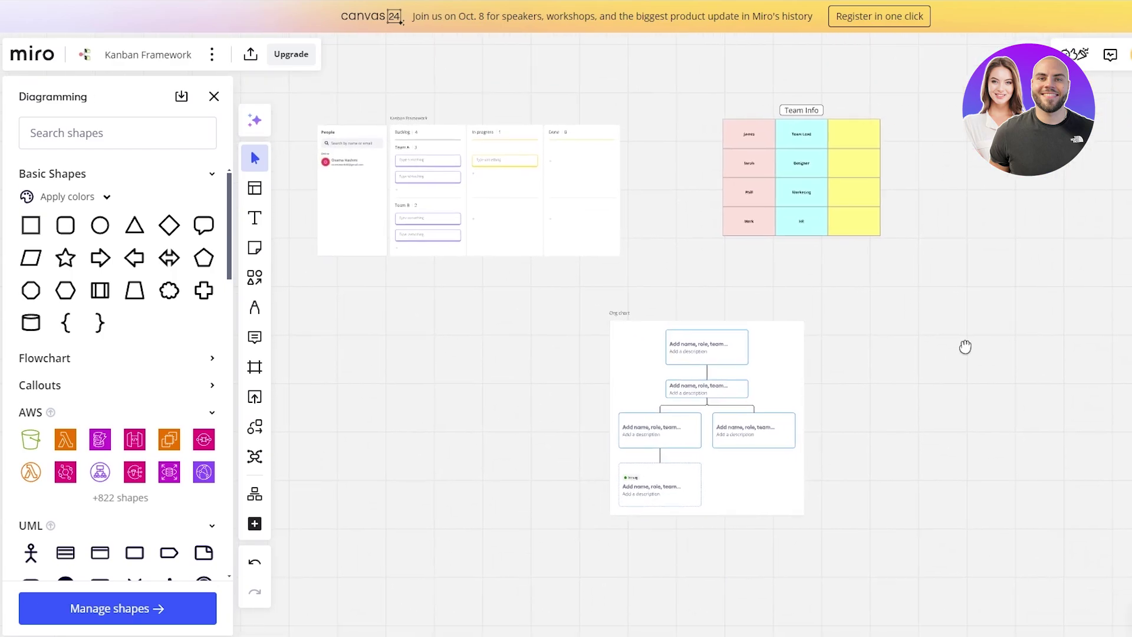
{"action": "scroll", "coordinate": [1002, 356], "scroll_direction": "left", "scroll_amount": 2}
{"action": "scroll", "coordinate": [1002, 356], "scroll_direction": "down", "scroll_amount": 1}
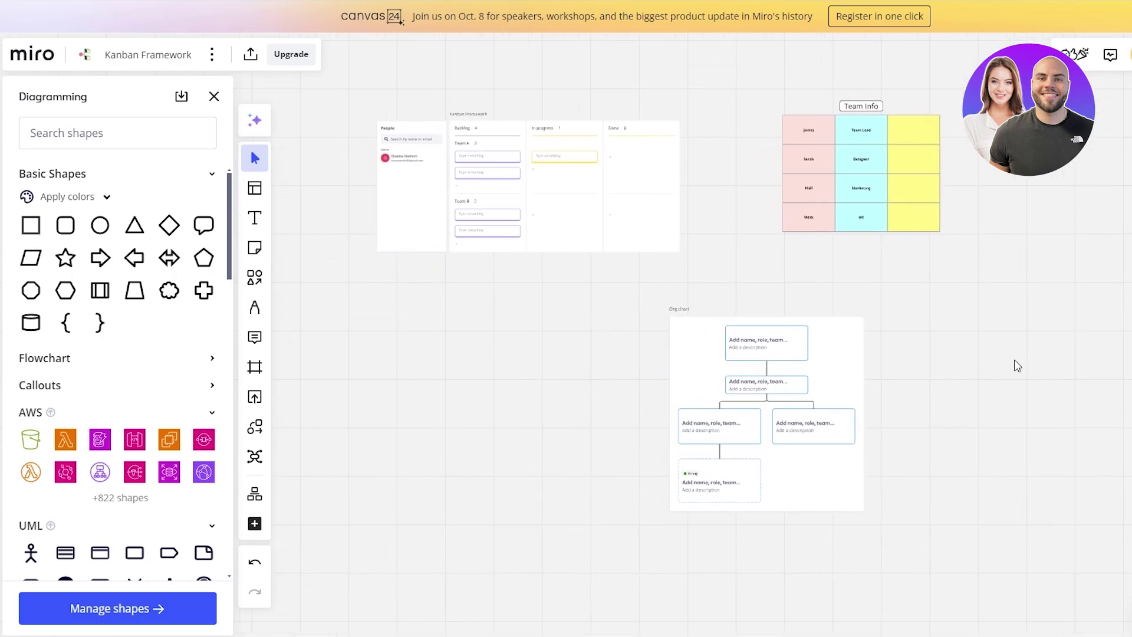
{"action": "right_click", "coordinate": [807, 407]}
{"action": "key", "text": "Escape"}
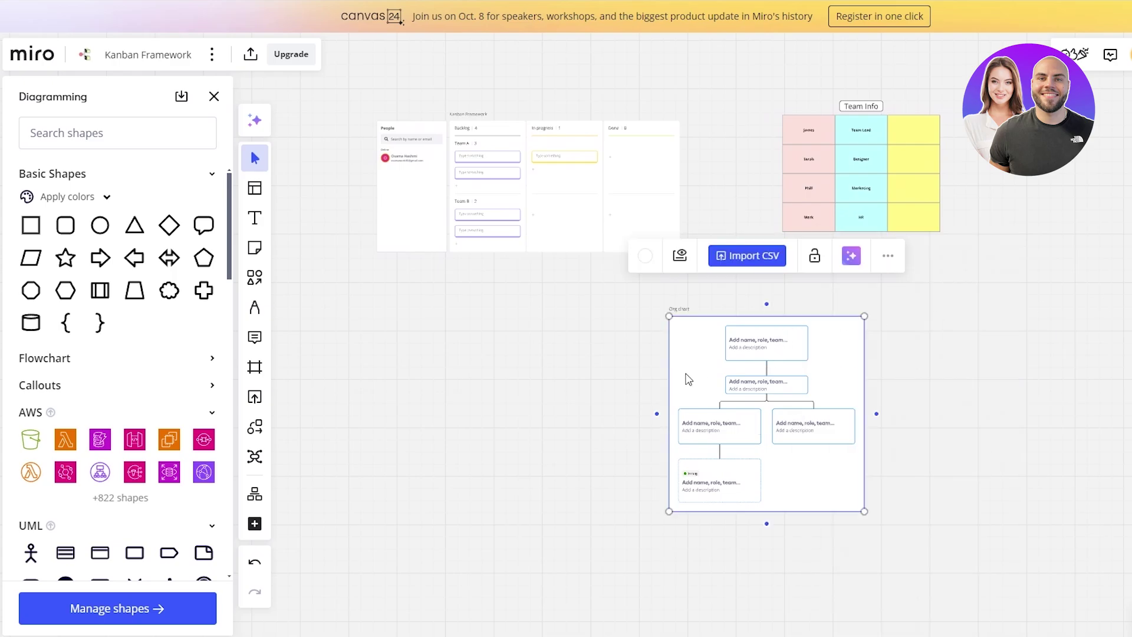
{"action": "left_click_drag", "start_coordinate": [687, 378], "coordinate": [152, 177]}
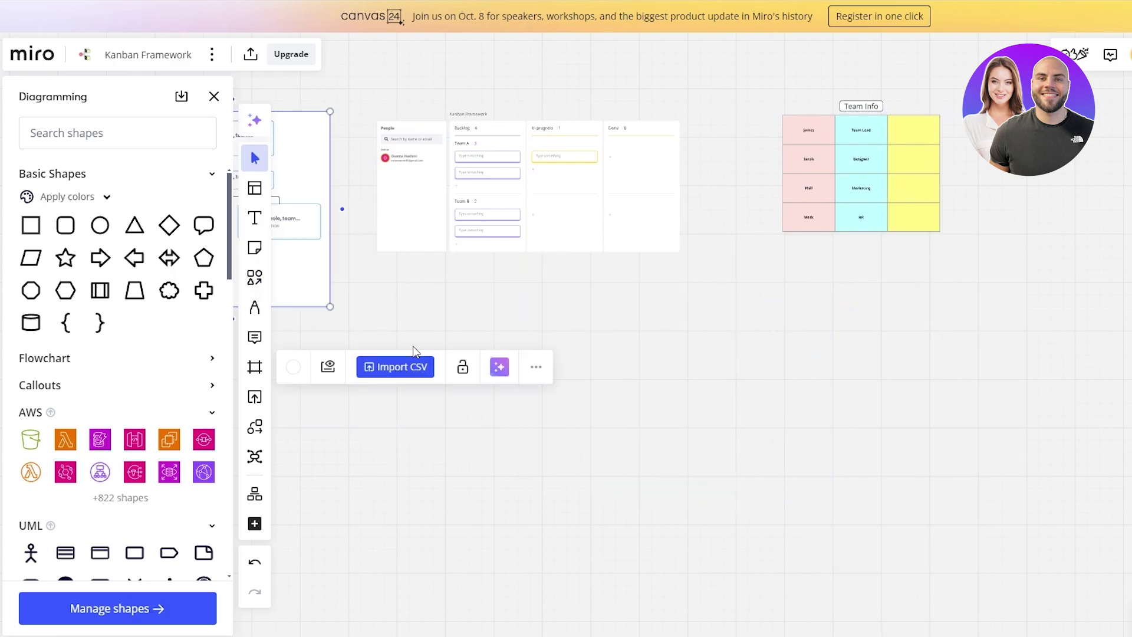
{"action": "scroll", "coordinate": [726, 372], "scroll_direction": "left", "scroll_amount": 5}
{"action": "scroll", "coordinate": [589, 219], "scroll_direction": "up", "scroll_amount": 1}
{"action": "left_click_drag", "start_coordinate": [589, 219], "coordinate": [499, 205]}
Select the Team Info table together with its title and move both directly above the org chart
{"action": "scroll", "coordinate": [829, 366], "scroll_direction": "right", "scroll_amount": 5}
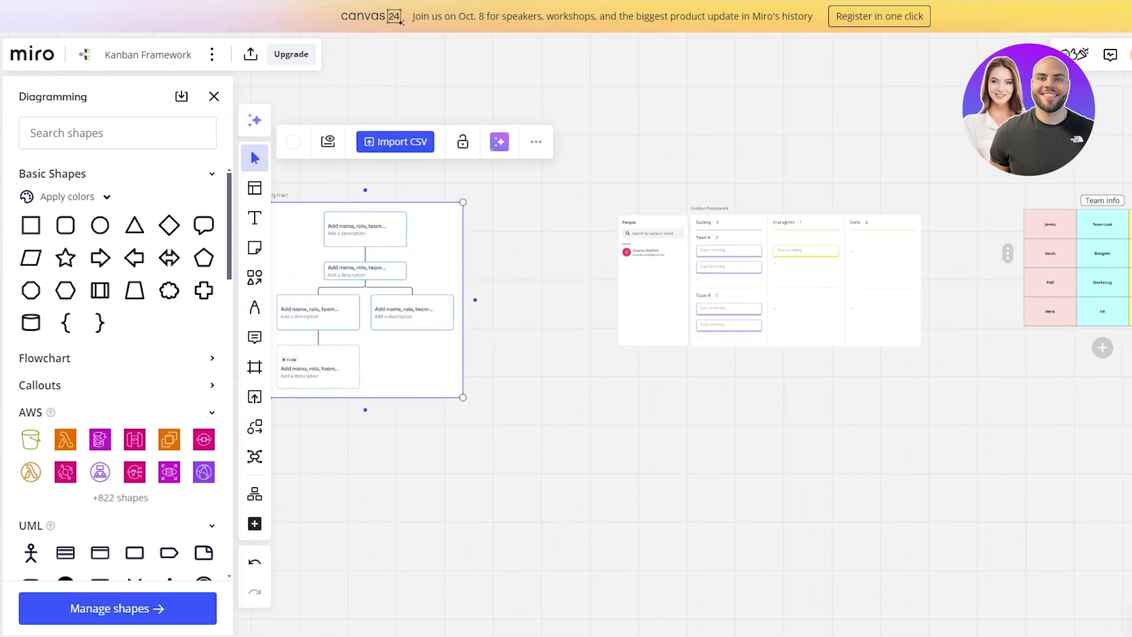
{"action": "left_click_drag", "start_coordinate": [1129, 386], "coordinate": [1070, 190]}
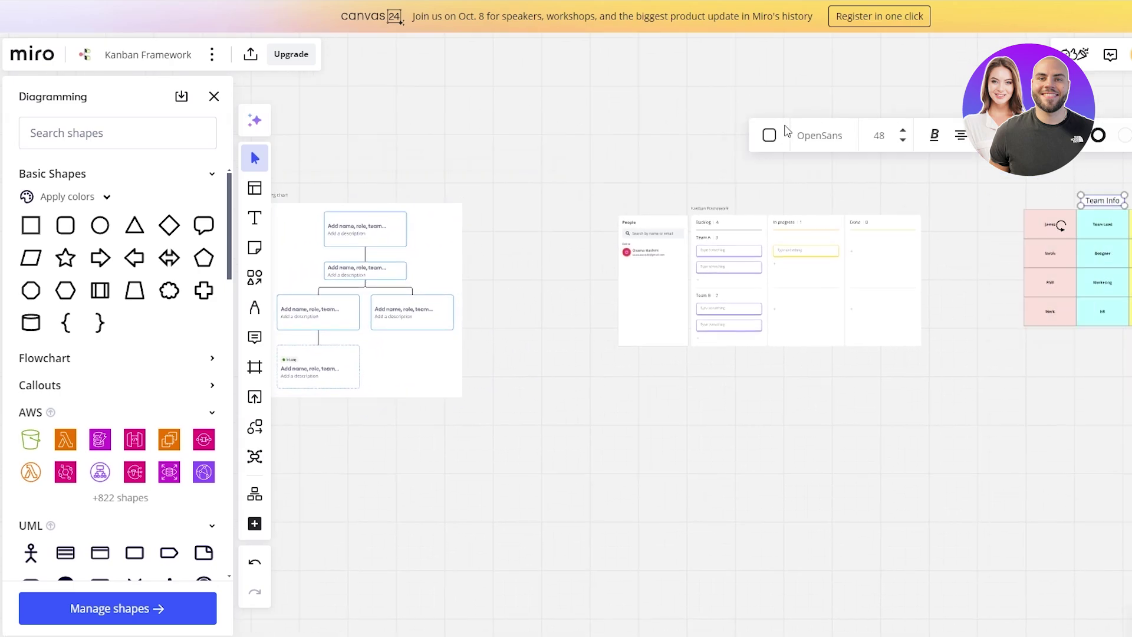
{"action": "mouse_move", "coordinate": [1064, 290]}
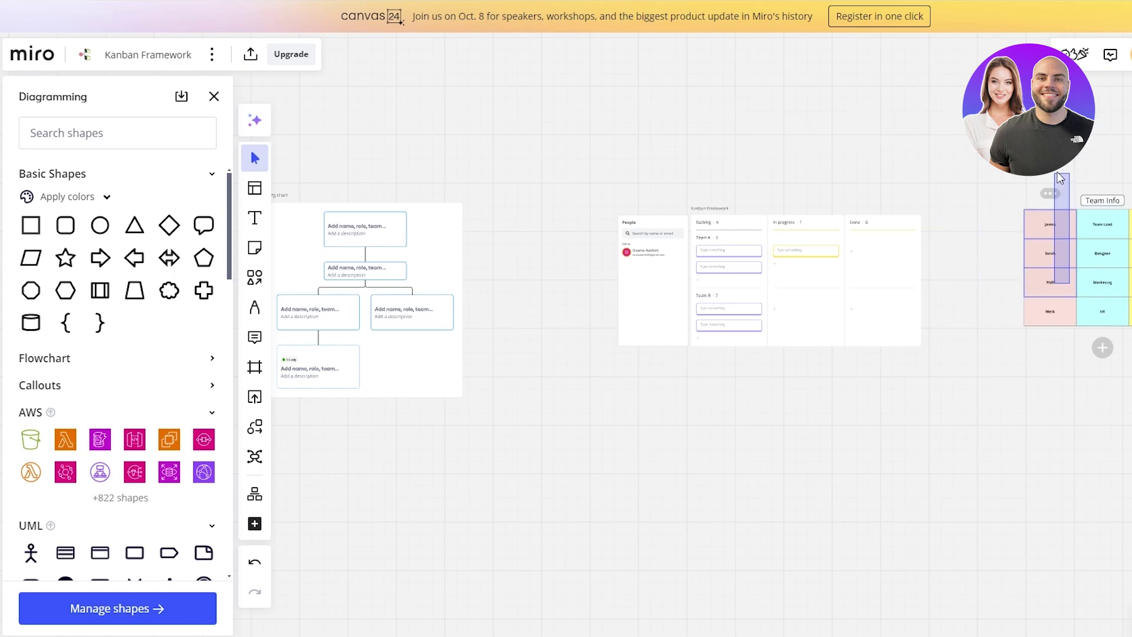
{"action": "left_click", "coordinate": [1036, 233]}
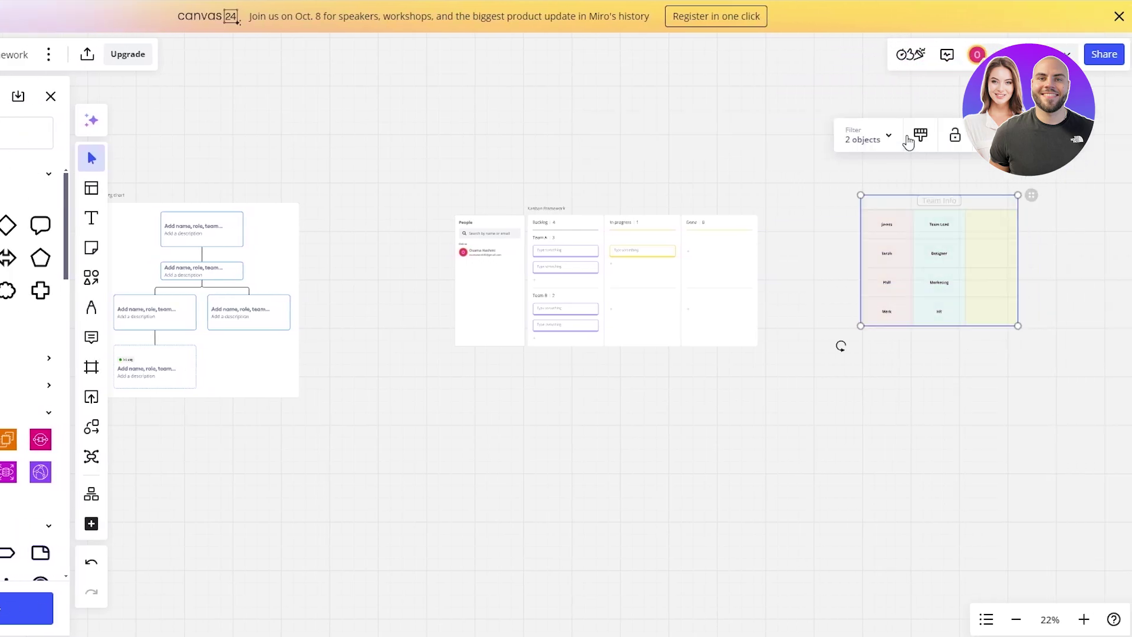
{"action": "left_click_drag", "start_coordinate": [1020, 269], "coordinate": [222, 111]}
{"action": "left_click_drag", "start_coordinate": [372, 156], "coordinate": [523, 215]}
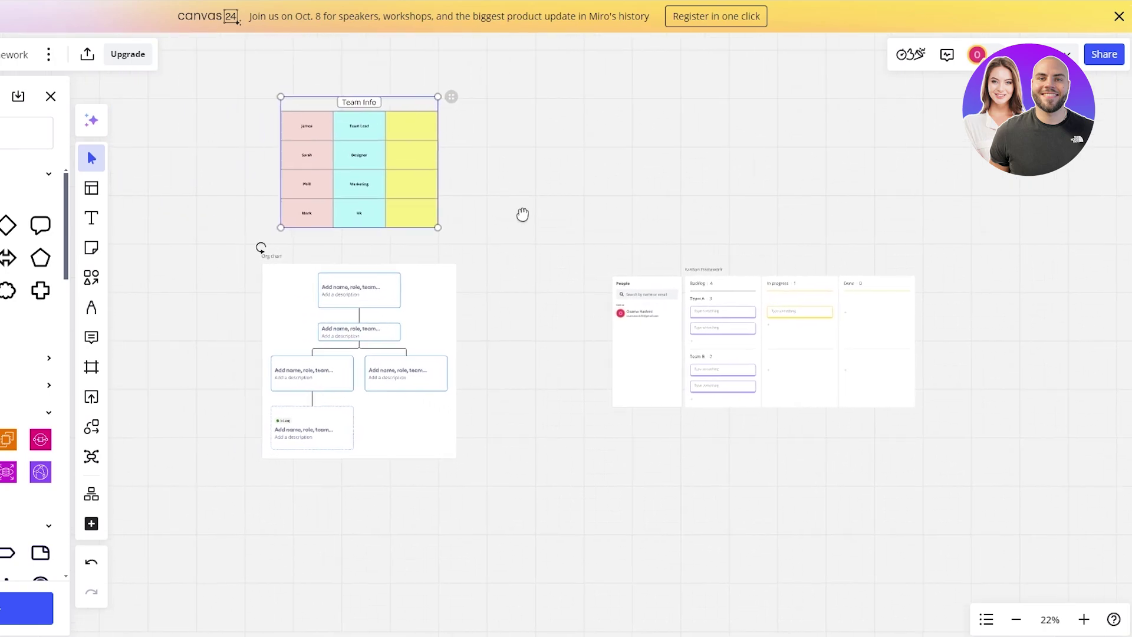
{"action": "left_click", "coordinate": [584, 220]}
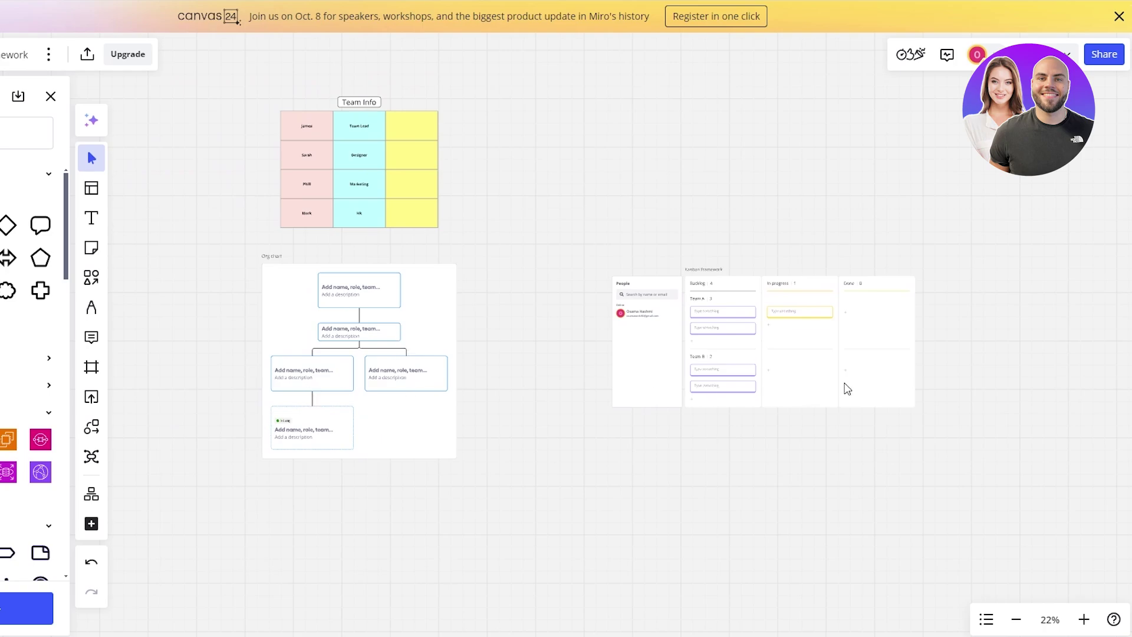
Leave a small gap between the People panel and Kanban Framework, and move both level with the Team Info table
{"action": "mouse_move", "coordinate": [847, 387]}
{"action": "left_mouse_down"}
{"action": "mouse_move", "coordinate": [814, 354]}
{"action": "mouse_move", "coordinate": [855, 388]}
{"action": "left_mouse_up"}
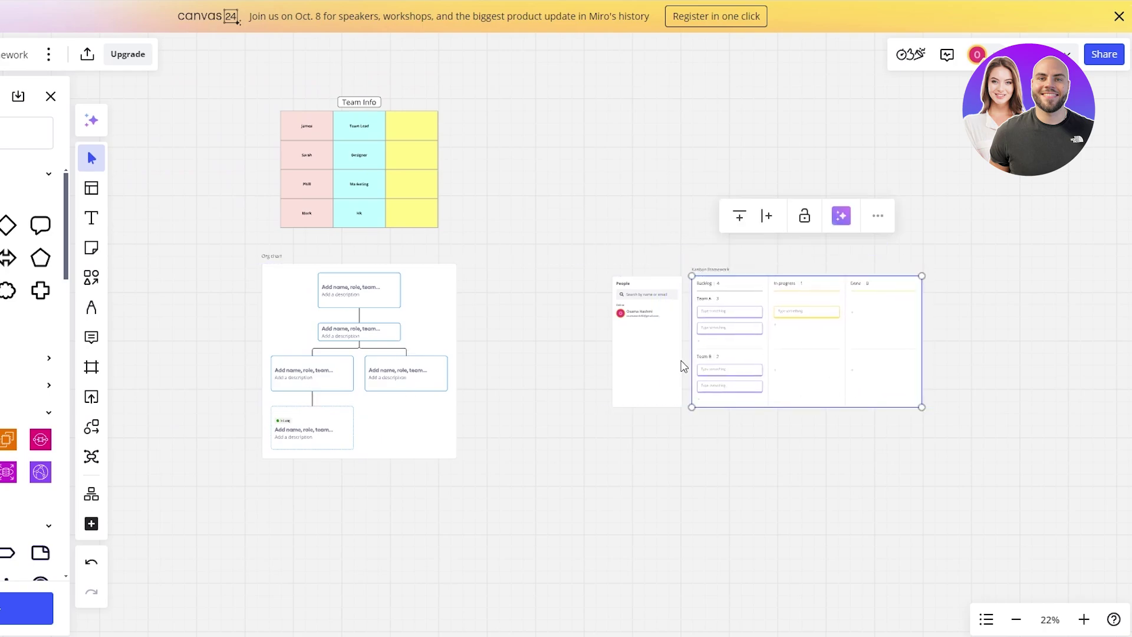
{"action": "left_click_drag", "start_coordinate": [872, 479], "coordinate": [608, 268]}
{"action": "left_click_drag", "start_coordinate": [828, 347], "coordinate": [776, 185]}
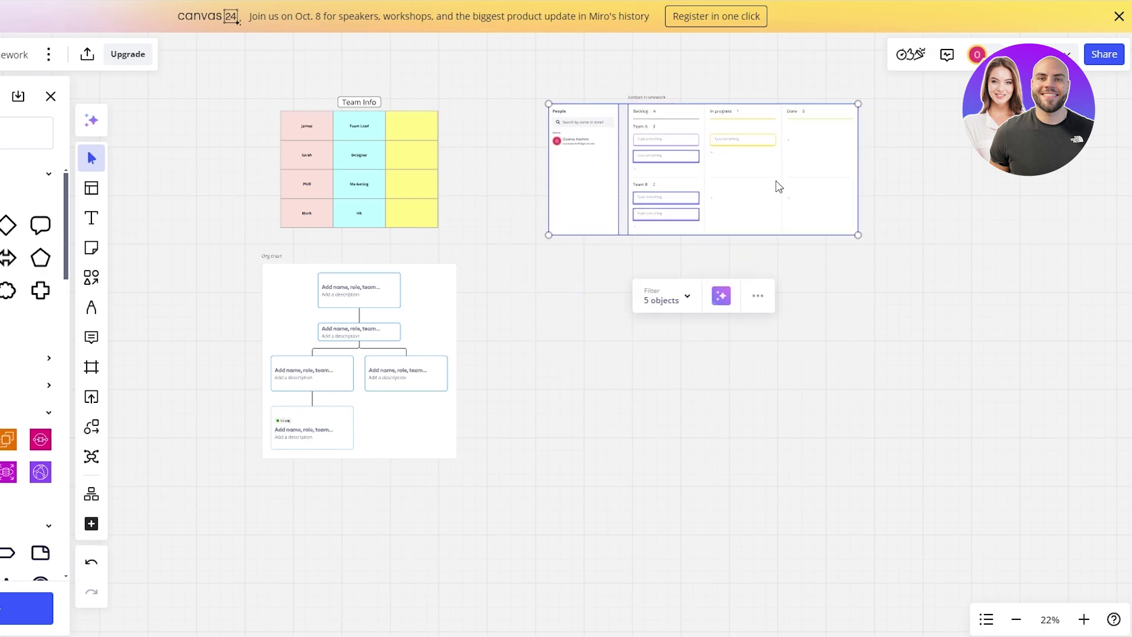
{"action": "key", "text": "Escape"}
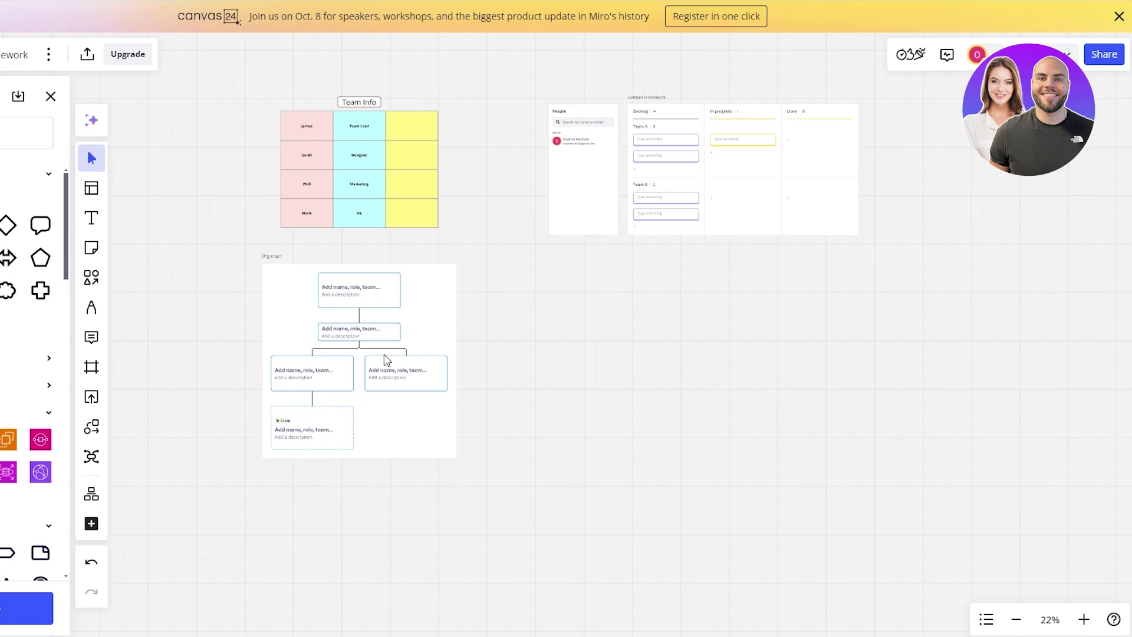
Replace the shape library with the AI creation tool and look at its sticky note, diagram and Mind Map options
{"action": "scroll", "coordinate": [384, 361], "scroll_direction": "up", "scroll_amount": 5}
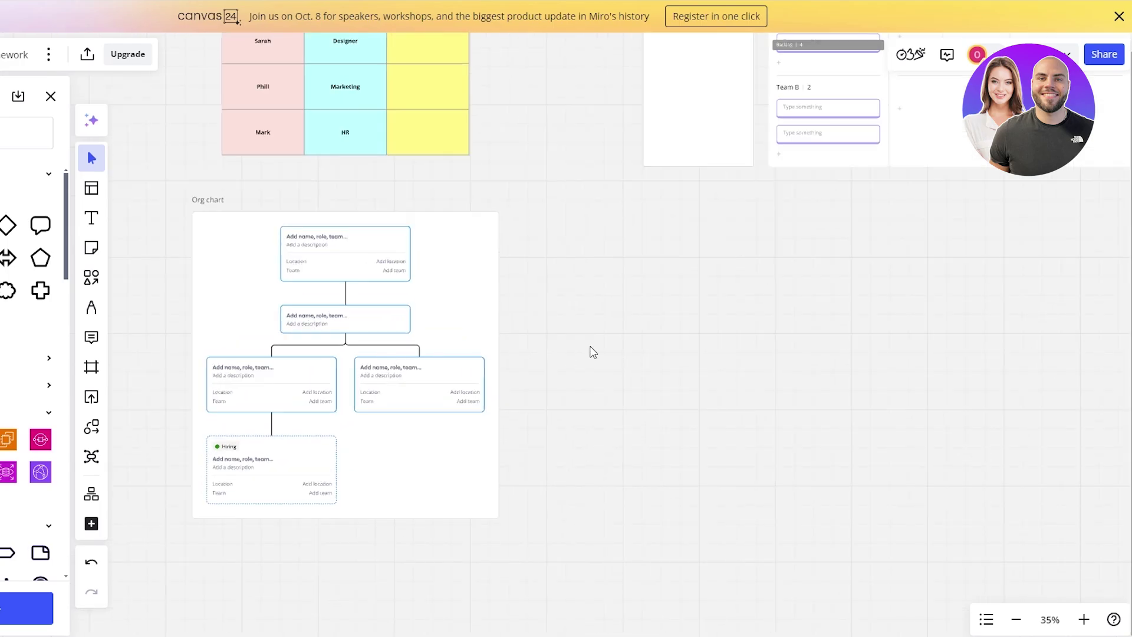
{"action": "left_click_drag", "start_coordinate": [593, 352], "coordinate": [683, 311]}
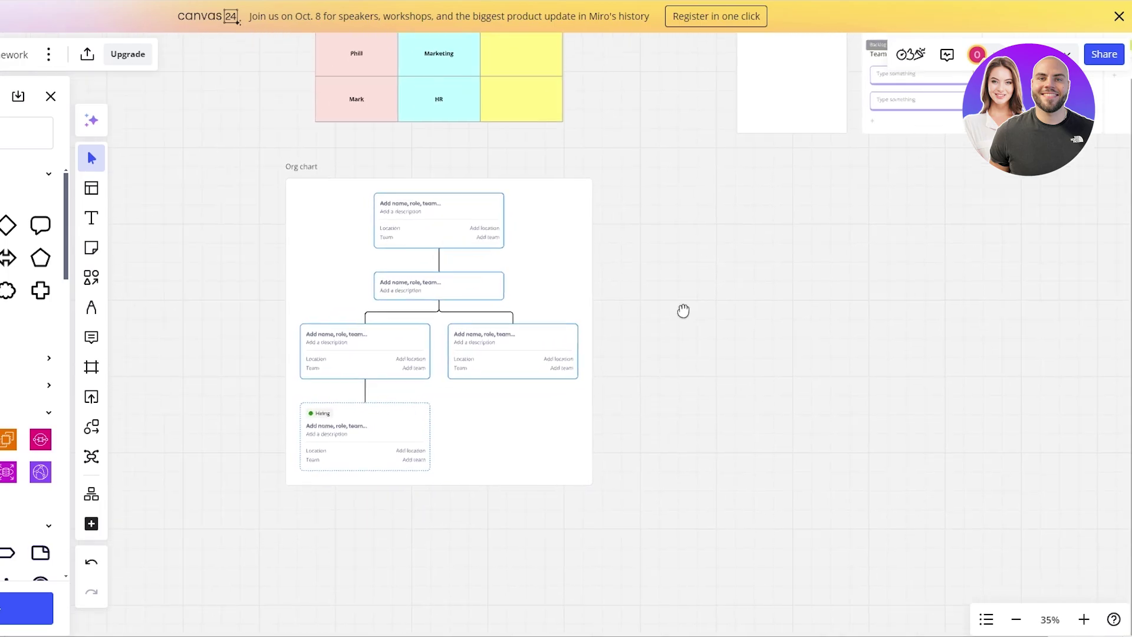
{"action": "left_click", "coordinate": [52, 99]}
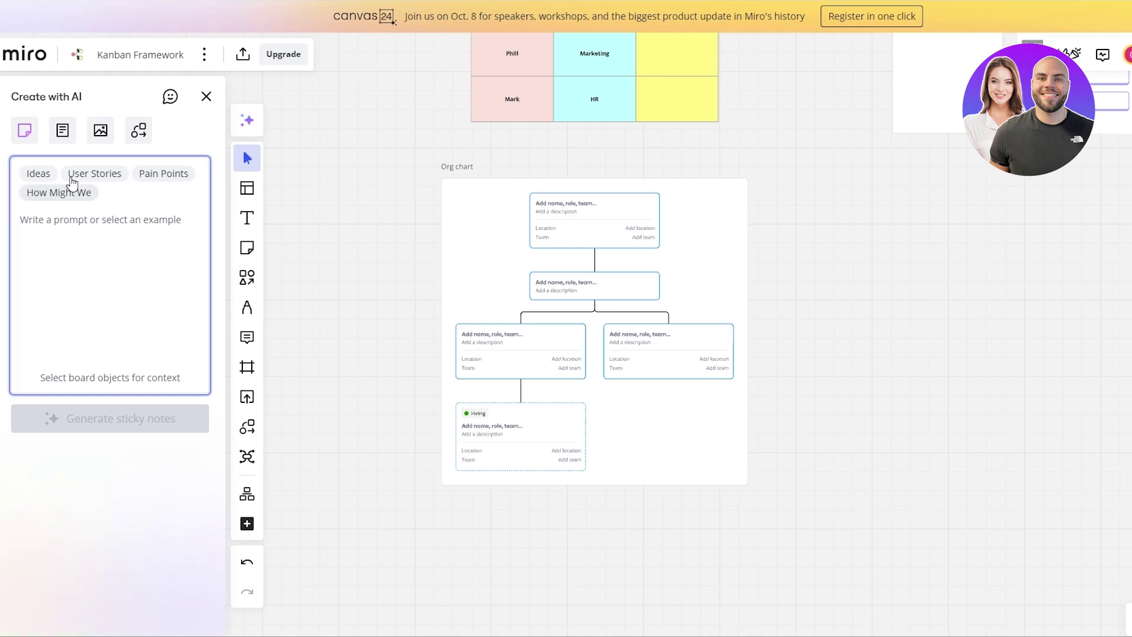
{"action": "left_click", "coordinate": [141, 139]}
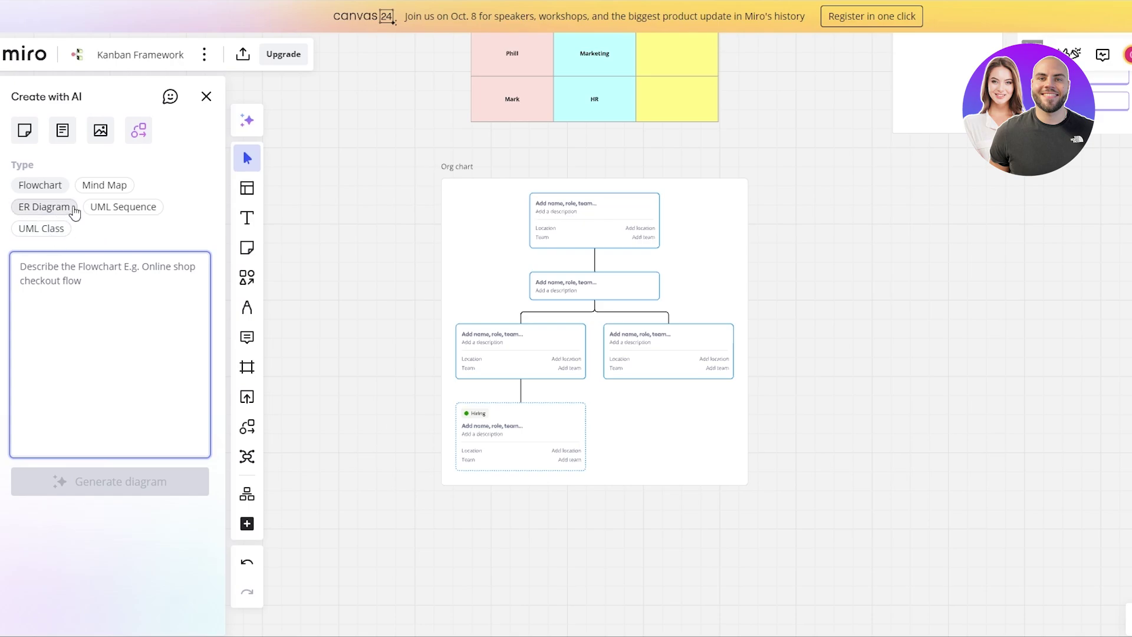
{"action": "left_click", "coordinate": [97, 185]}
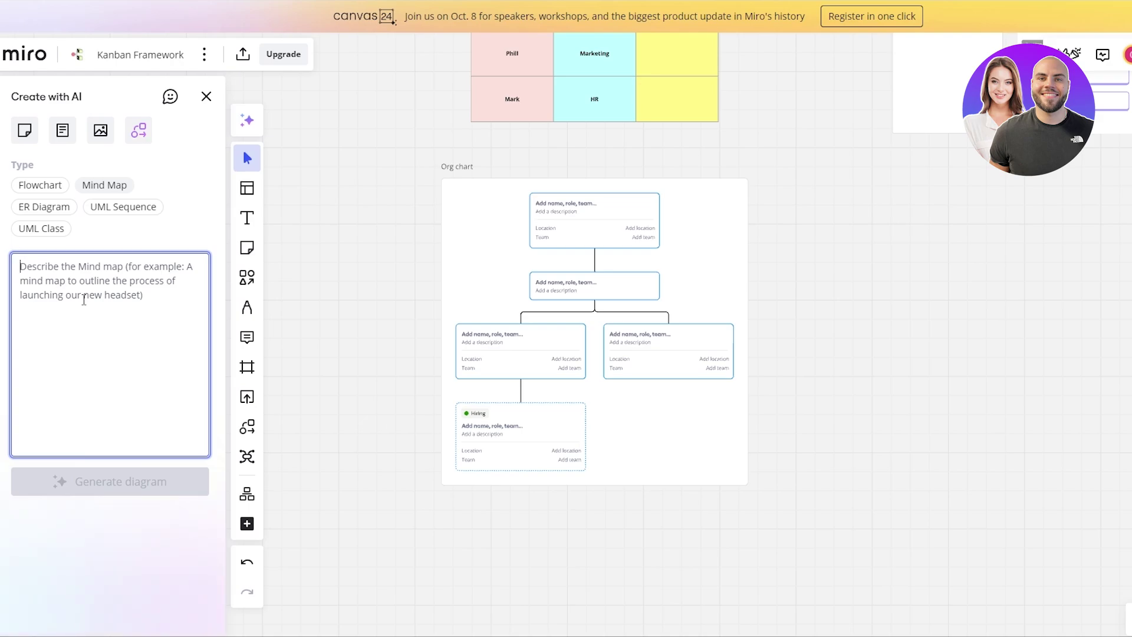
{"action": "left_click", "coordinate": [205, 97]}
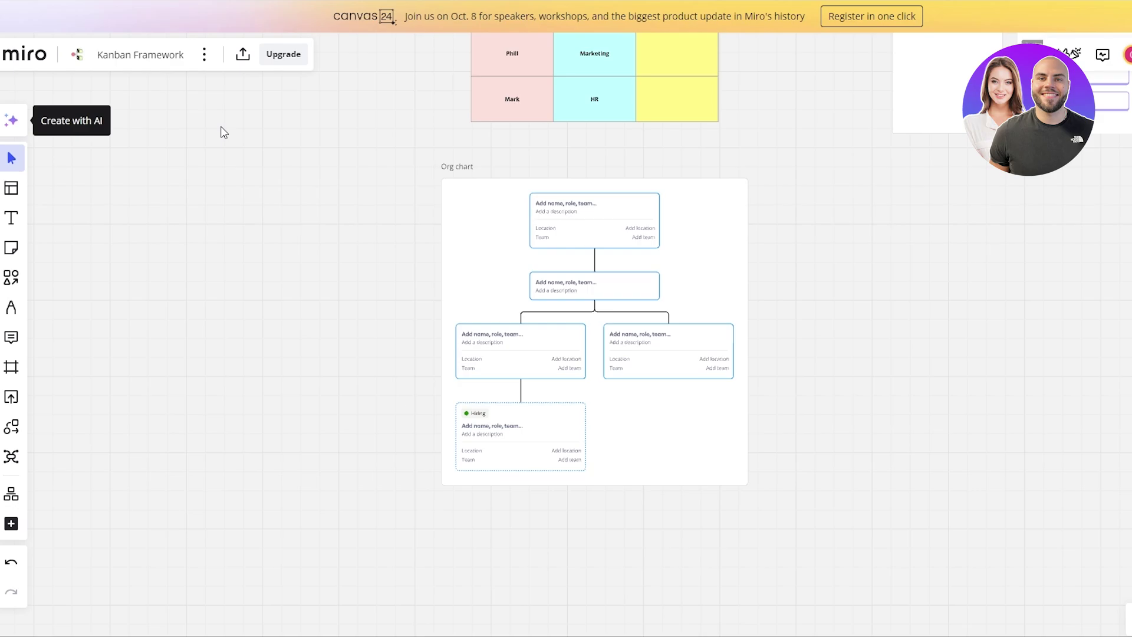
Bring the table, People panel and Kanban Framework into view and dismiss the Canvas 24 event banner
{"action": "left_click_drag", "start_coordinate": [1120, 262], "coordinate": [845, 451]}
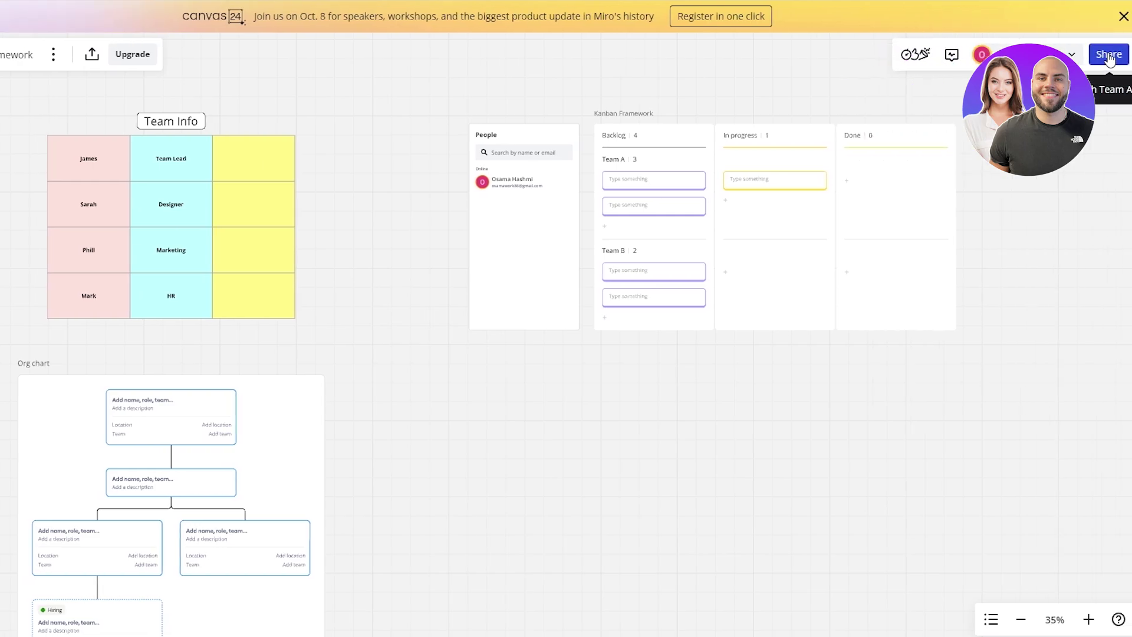
{"action": "left_click", "coordinate": [1123, 16]}
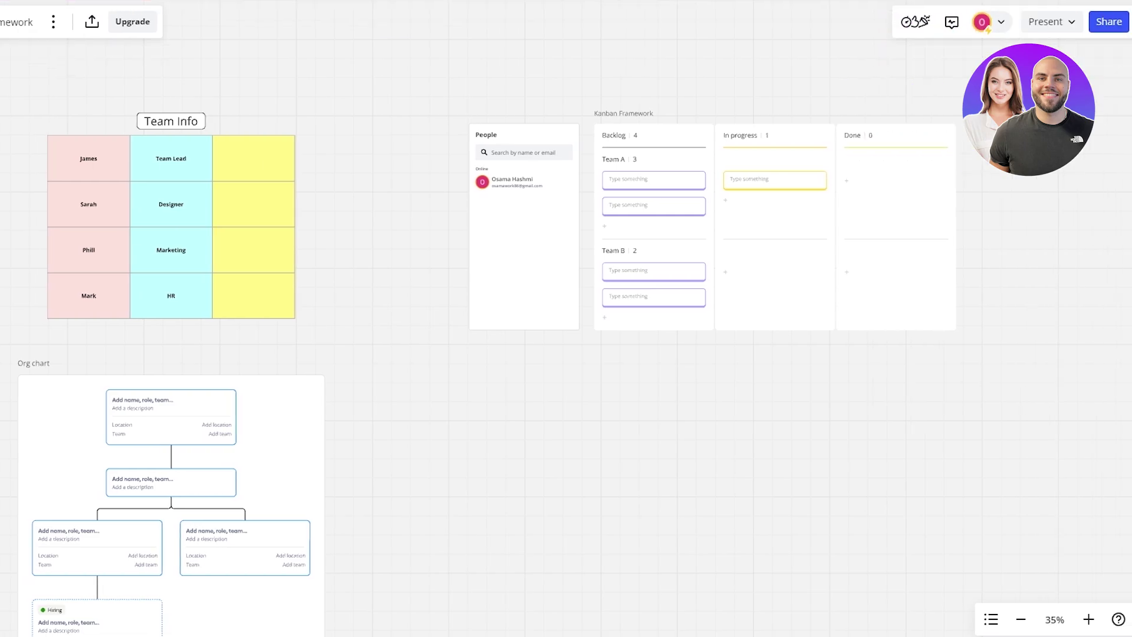
Go to Miro's pricing page and examine the Free plan's price, team member allowance and included features
{"action": "left_click", "coordinate": [17, 21]}
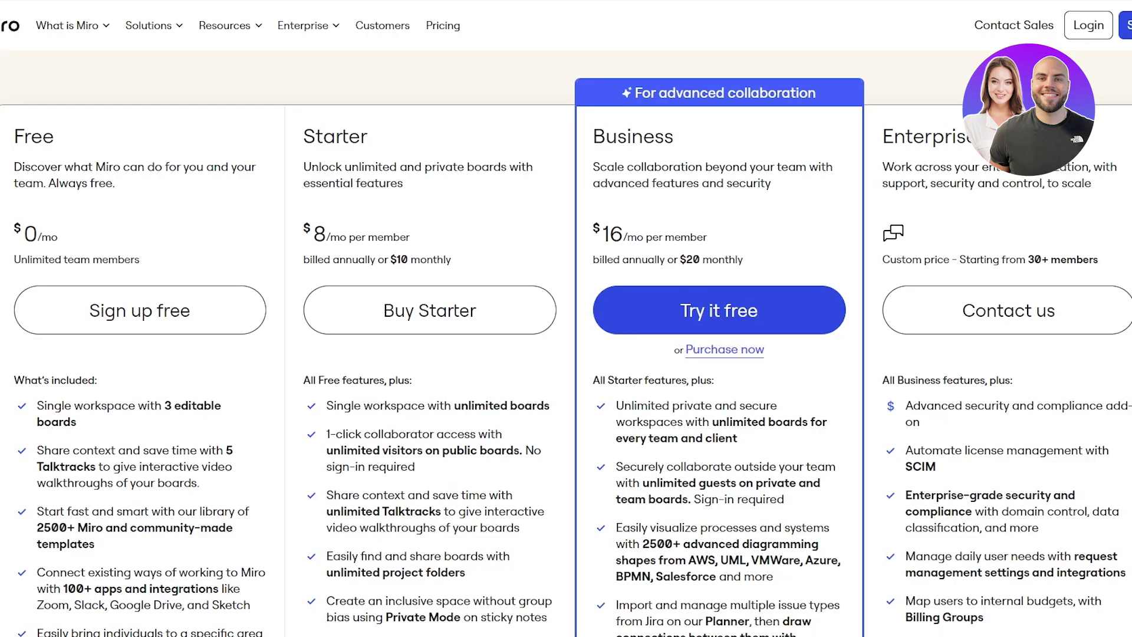
{"action": "scroll", "coordinate": [566, 342], "scroll_direction": "down", "scroll_amount": 2}
{"action": "scroll", "coordinate": [566, 342], "scroll_direction": "up", "scroll_amount": 1}
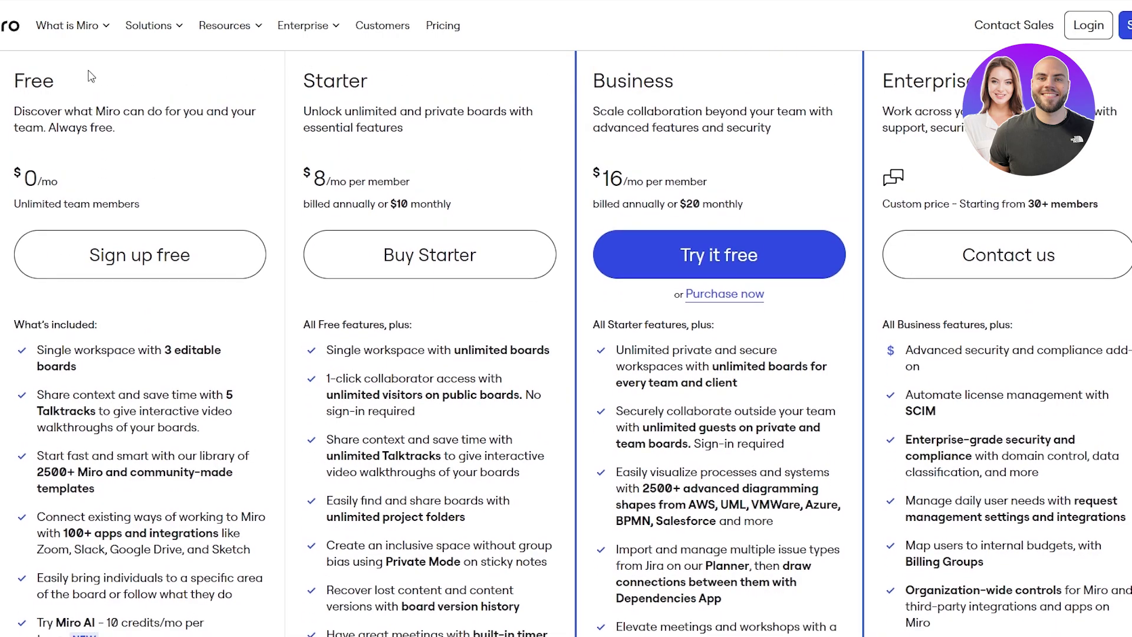
{"action": "left_click_drag", "start_coordinate": [11, 84], "coordinate": [54, 83]}
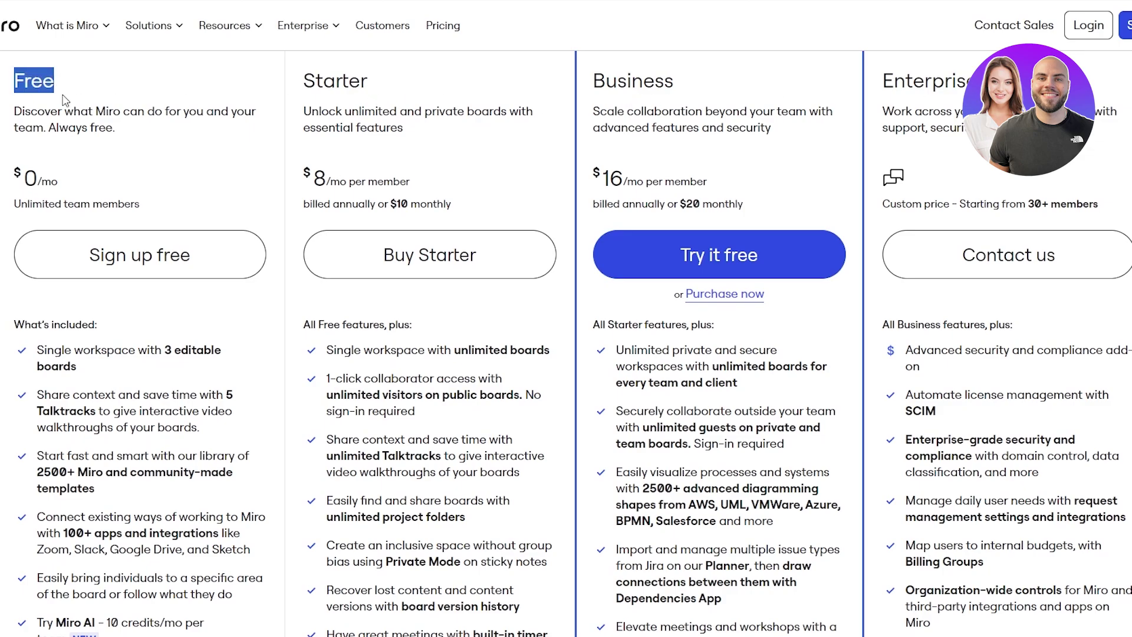
{"action": "left_click_drag", "start_coordinate": [26, 183], "coordinate": [54, 184]}
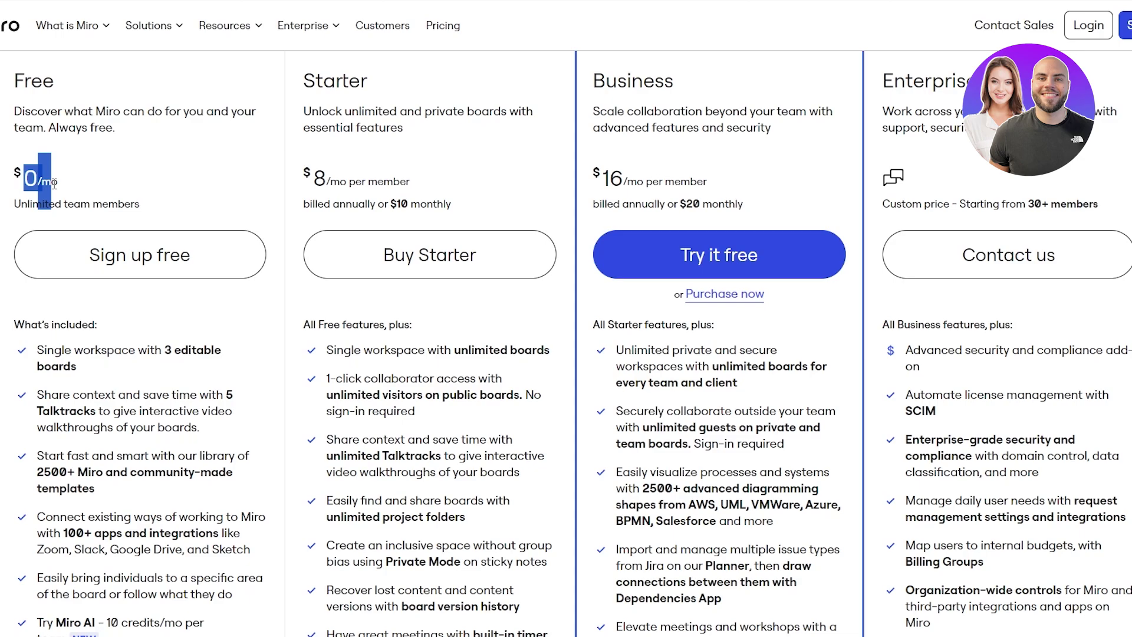
{"action": "left_click", "coordinate": [19, 204]}
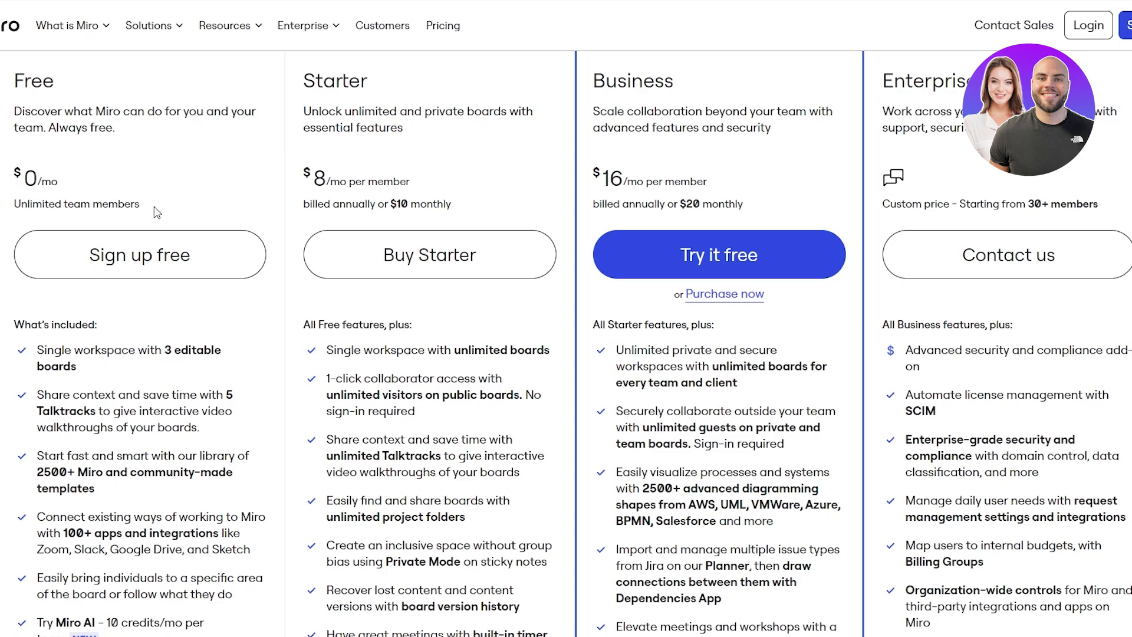
{"action": "left_click_drag", "start_coordinate": [43, 349], "coordinate": [140, 364]}
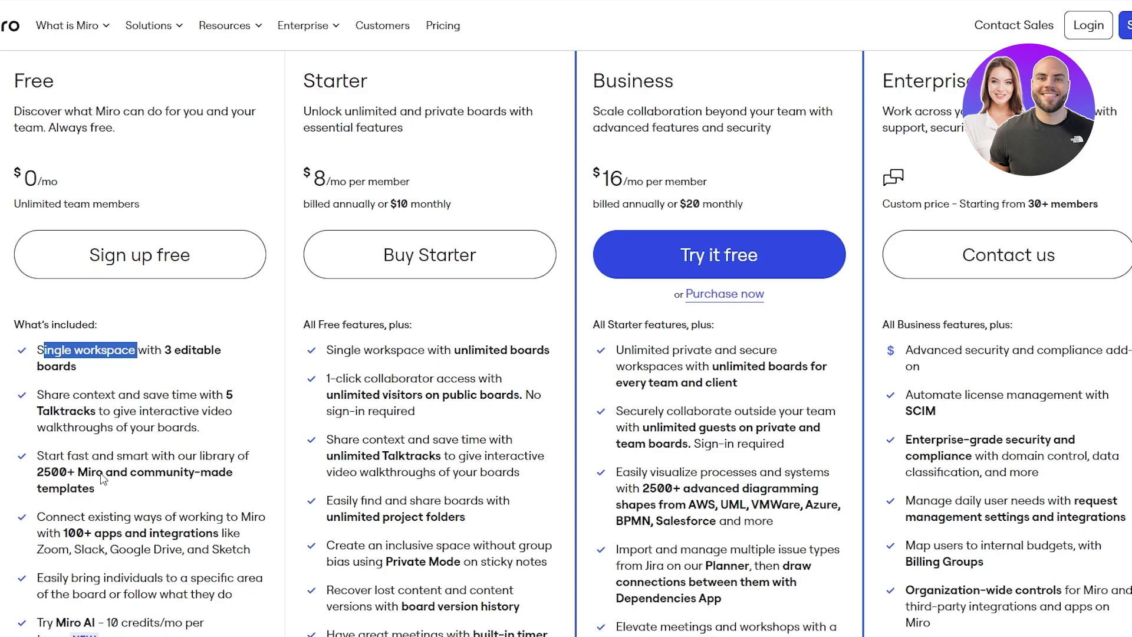
{"action": "scroll", "coordinate": [169, 501], "scroll_direction": "down", "scroll_amount": 2}
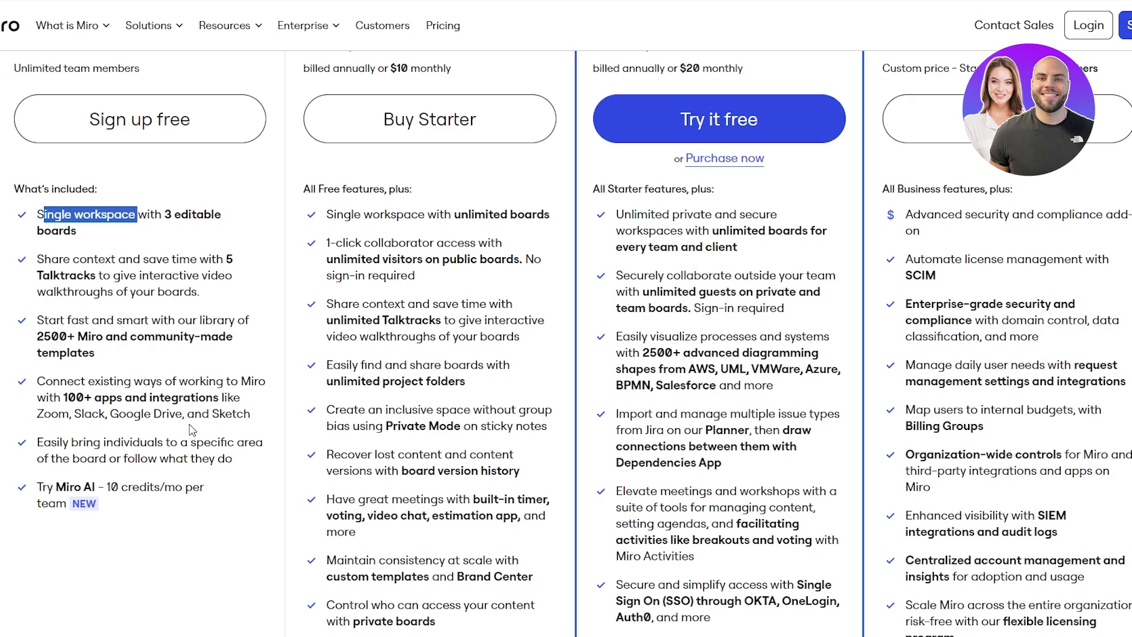
{"action": "scroll", "coordinate": [187, 428], "scroll_direction": "down", "scroll_amount": 1}
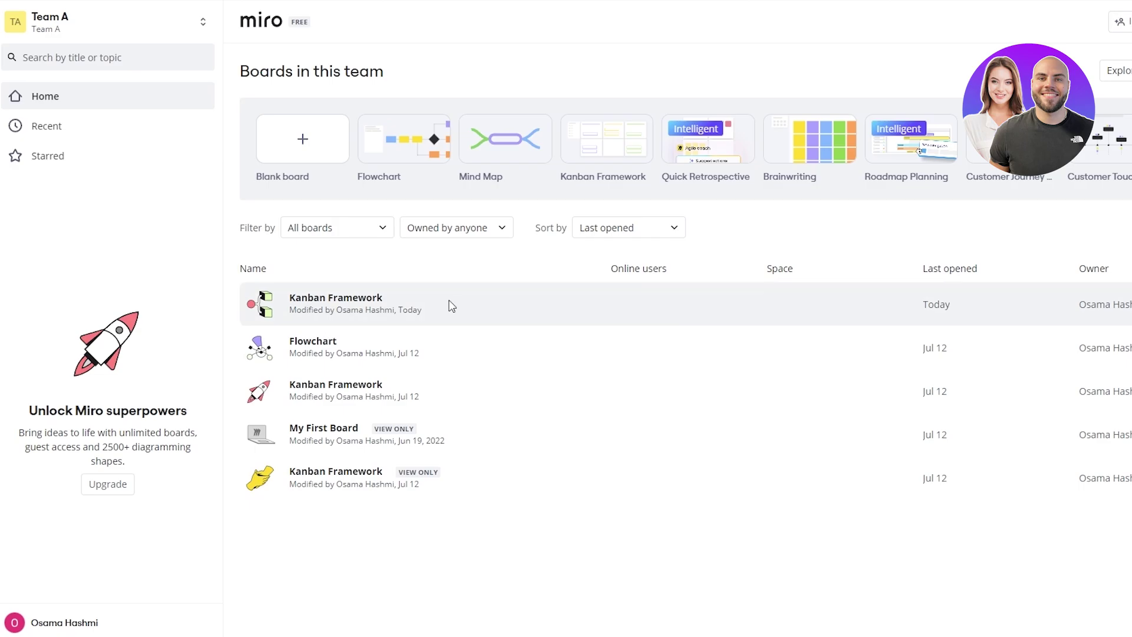
Reopen the most recent Kanban Framework board and look through the full list of additional tools
{"action": "left_click", "coordinate": [325, 302]}
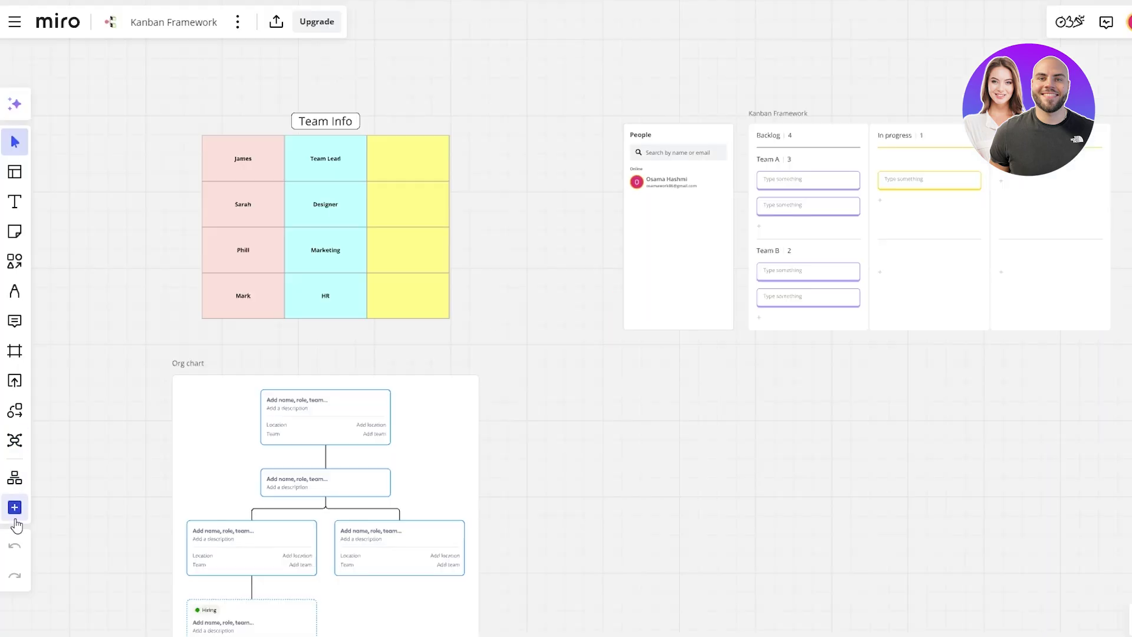
{"action": "left_click", "coordinate": [15, 519]}
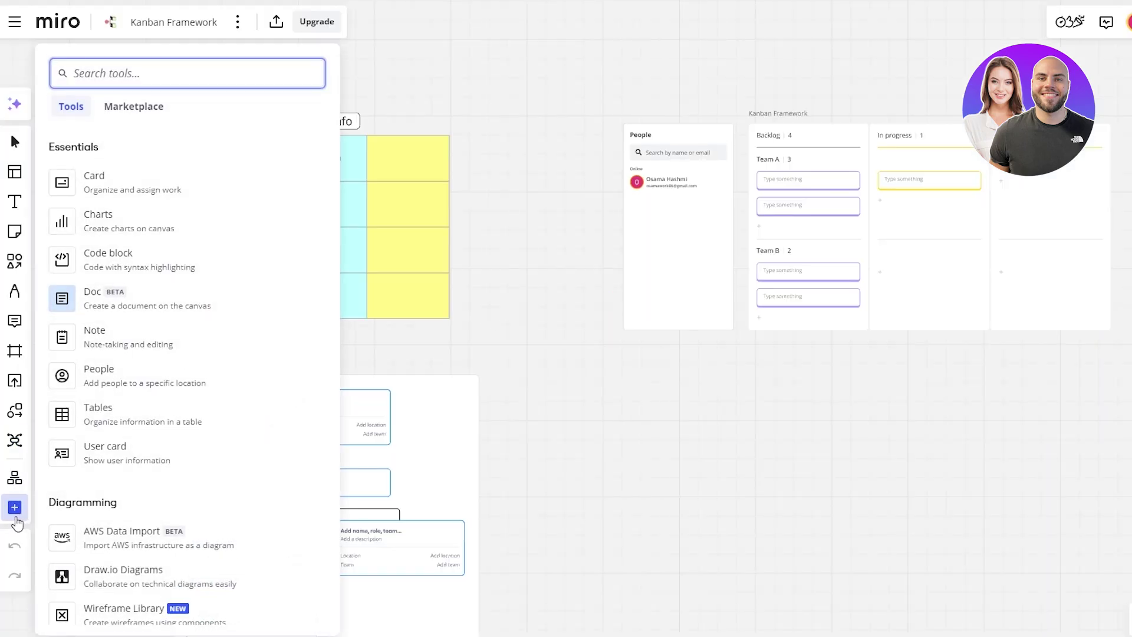
{"action": "scroll", "coordinate": [156, 369], "scroll_direction": "down", "scroll_amount": 15}
{"action": "scroll", "coordinate": [161, 370], "scroll_direction": "up", "scroll_amount": 10}
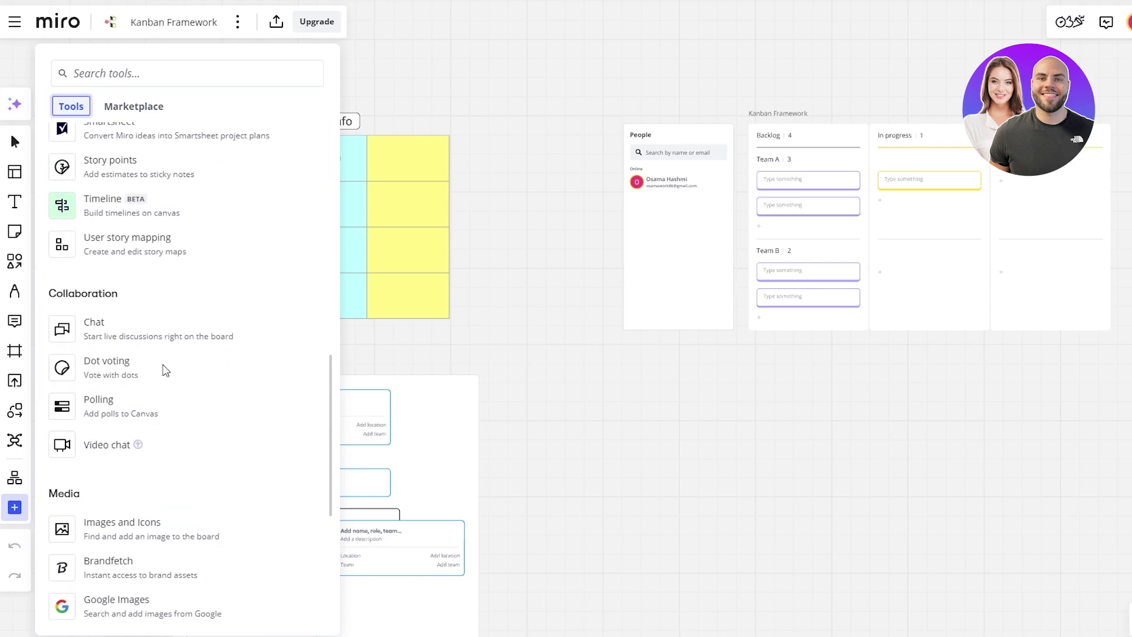
Browse the Marketplace's Featured, New and Essentials integrations, then open the Jira Cards offer and dismiss it
{"action": "left_click", "coordinate": [130, 108]}
{"action": "scroll", "coordinate": [124, 177], "scroll_direction": "up", "scroll_amount": 8}
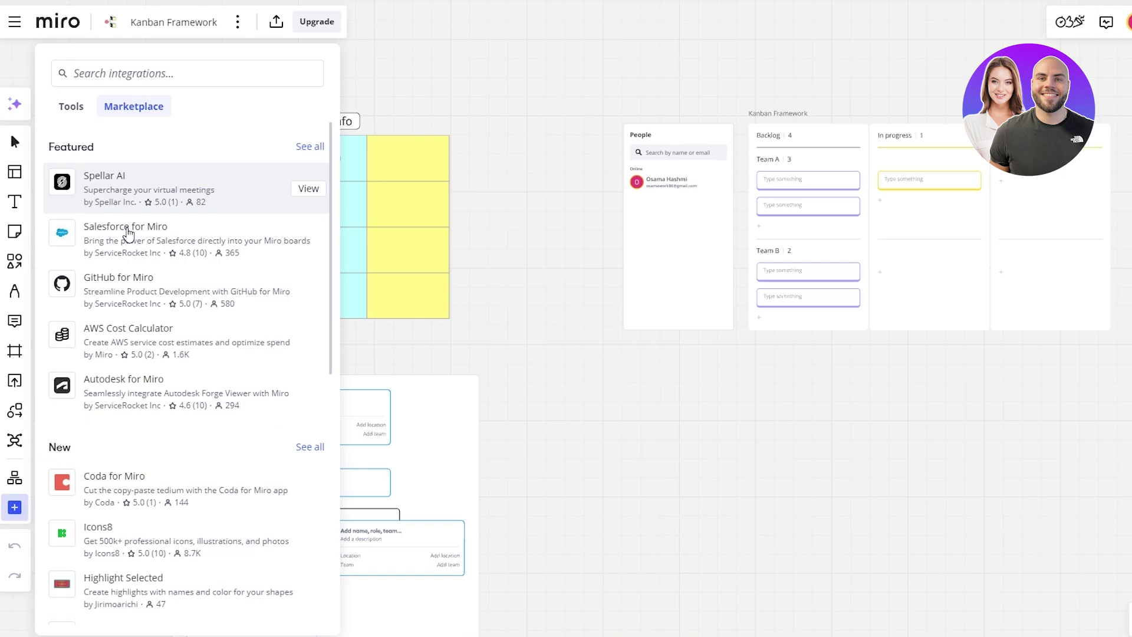
{"action": "scroll", "coordinate": [125, 298], "scroll_direction": "down", "scroll_amount": 1}
{"action": "scroll", "coordinate": [125, 302], "scroll_direction": "down", "scroll_amount": 4}
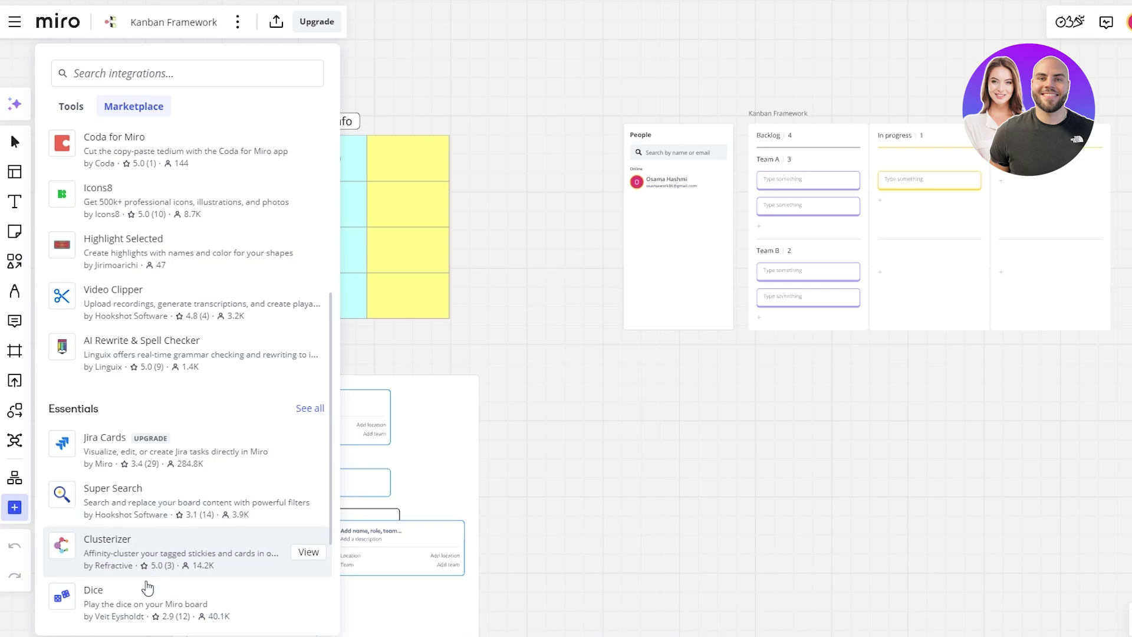
{"action": "scroll", "coordinate": [141, 552], "scroll_direction": "down", "scroll_amount": 2}
{"action": "scroll", "coordinate": [167, 572], "scroll_direction": "up", "scroll_amount": 2}
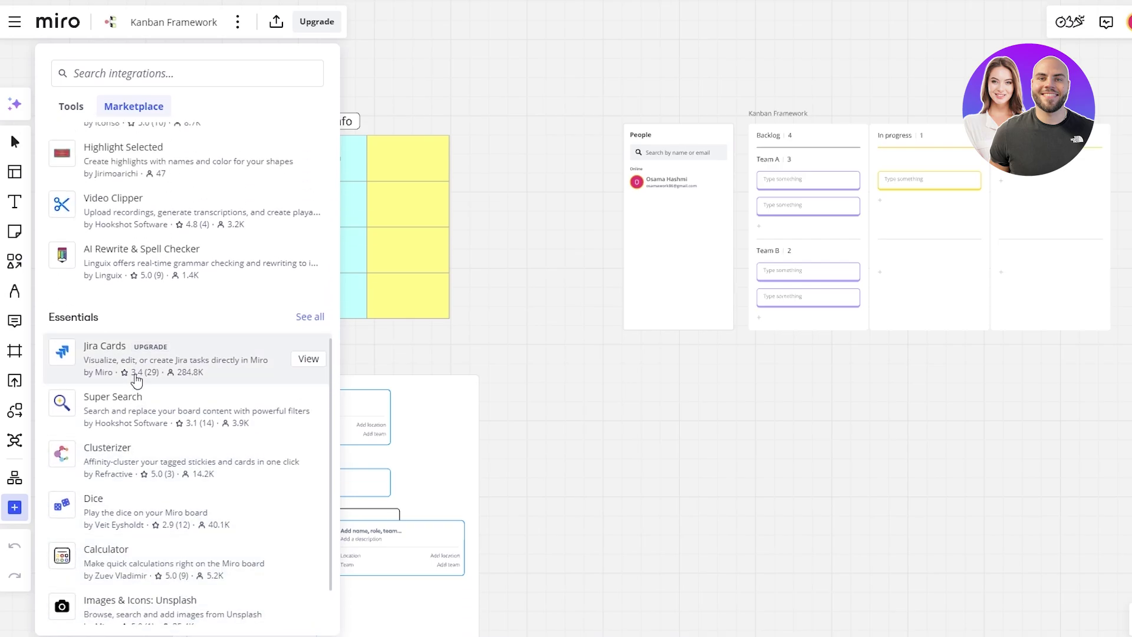
{"action": "key", "text": "Escape"}
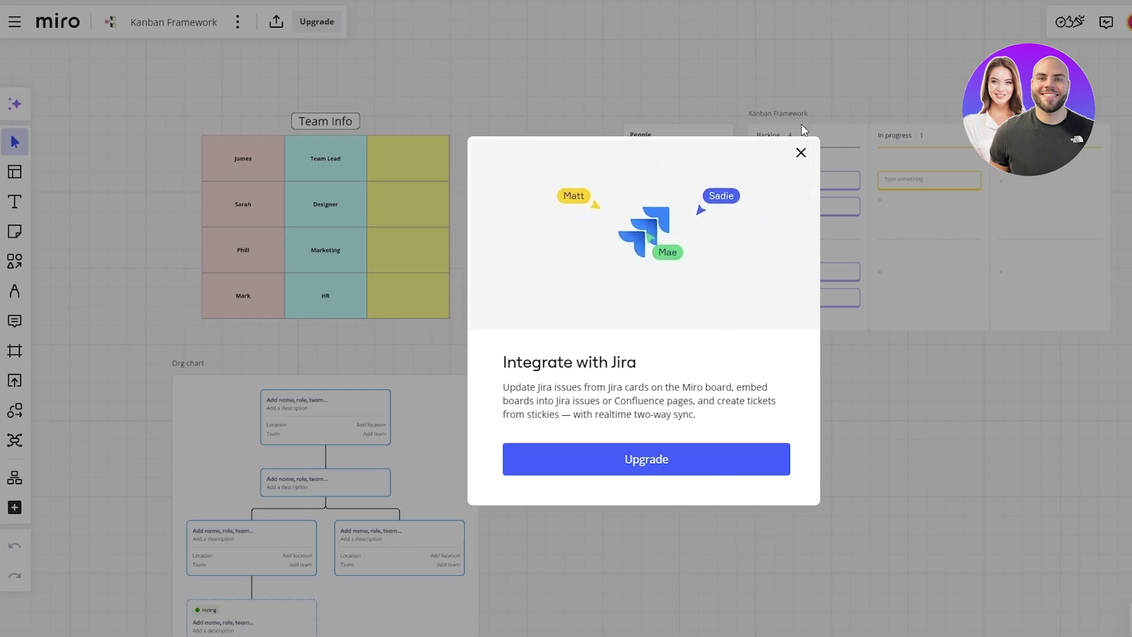
{"action": "left_click", "coordinate": [801, 154]}
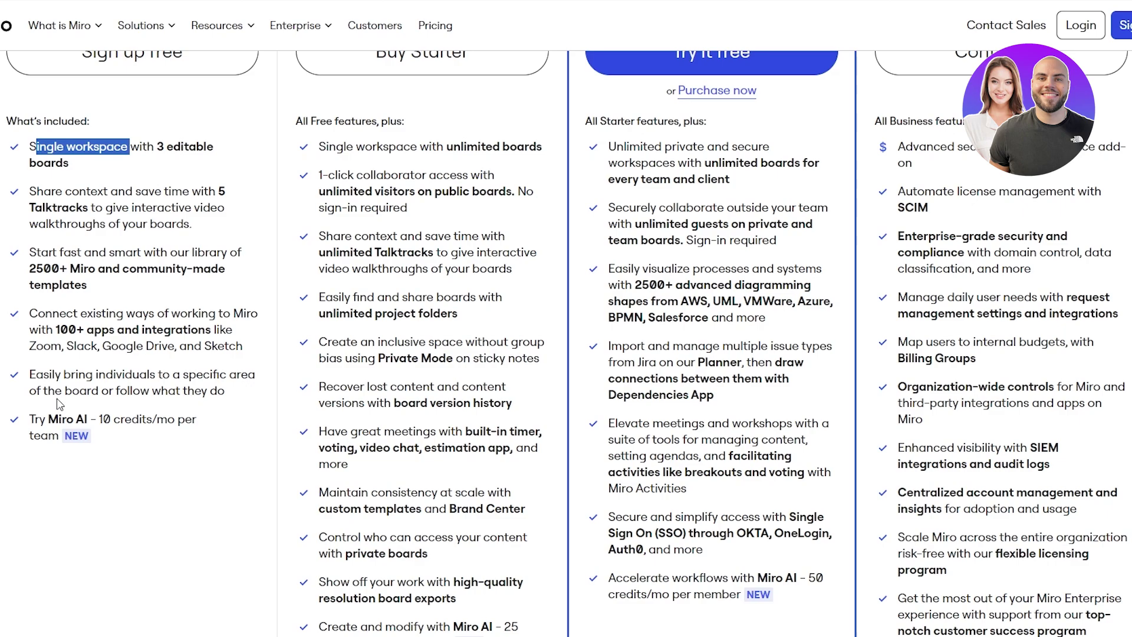
Return to Miro's pricing page and examine the Free plan's Miro AI credits and the Starter plan's annual and monthly prices
{"action": "left_click_drag", "start_coordinate": [48, 421], "coordinate": [172, 436]}
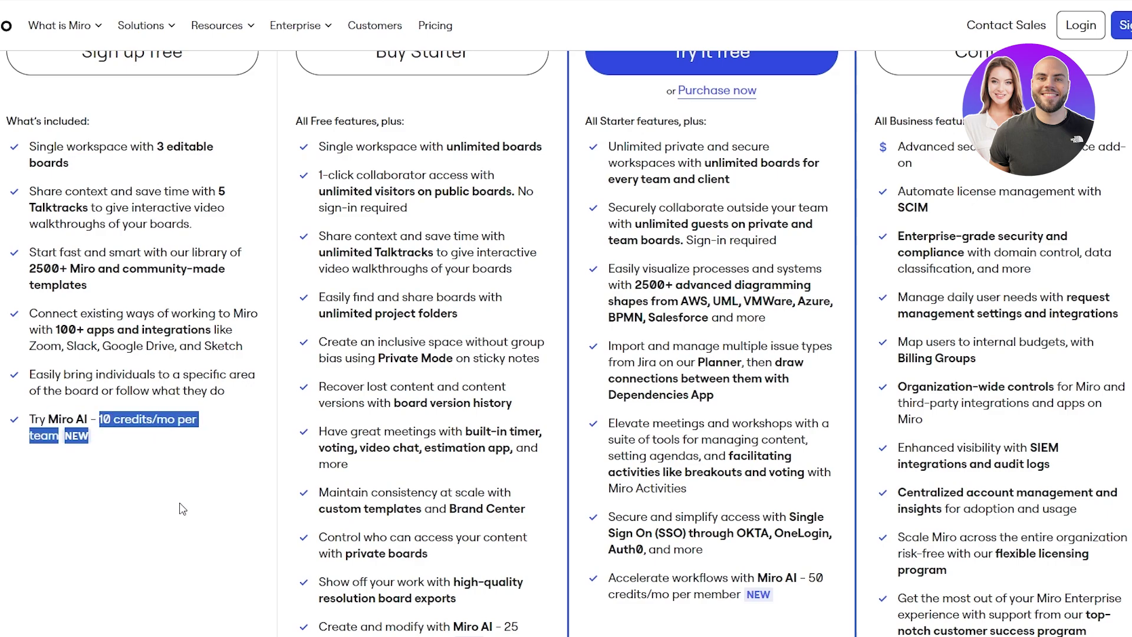
{"action": "scroll", "coordinate": [182, 508], "scroll_direction": "up", "scroll_amount": 3}
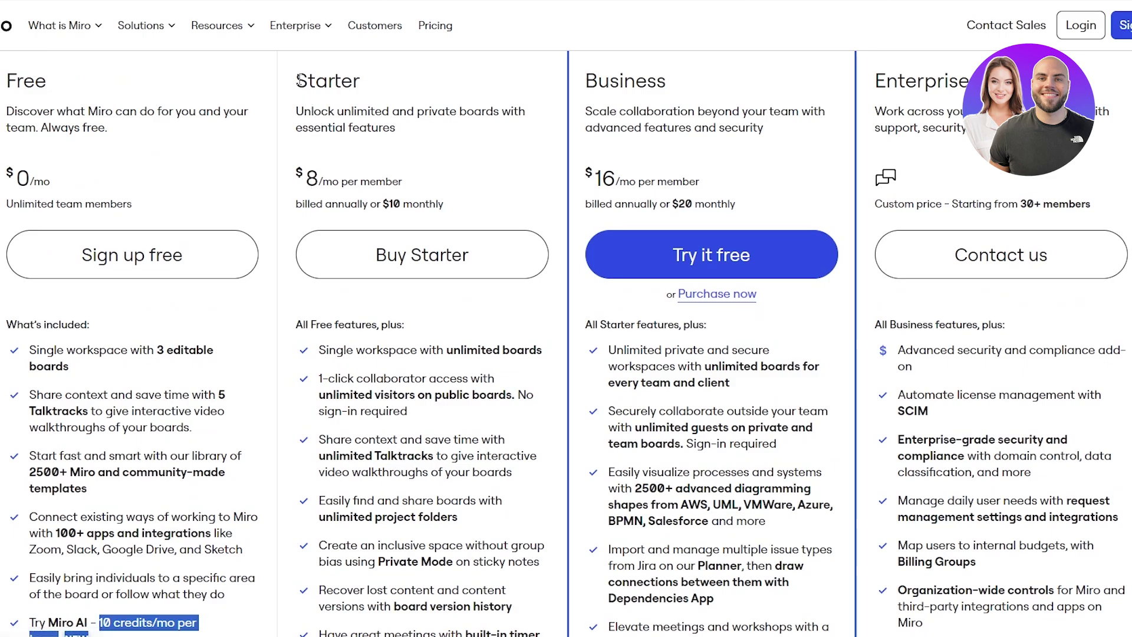
{"action": "left_click_drag", "start_coordinate": [300, 80], "coordinate": [357, 82]}
{"action": "left_click_drag", "start_coordinate": [307, 179], "coordinate": [413, 201]}
{"action": "left_click", "coordinate": [424, 230]}
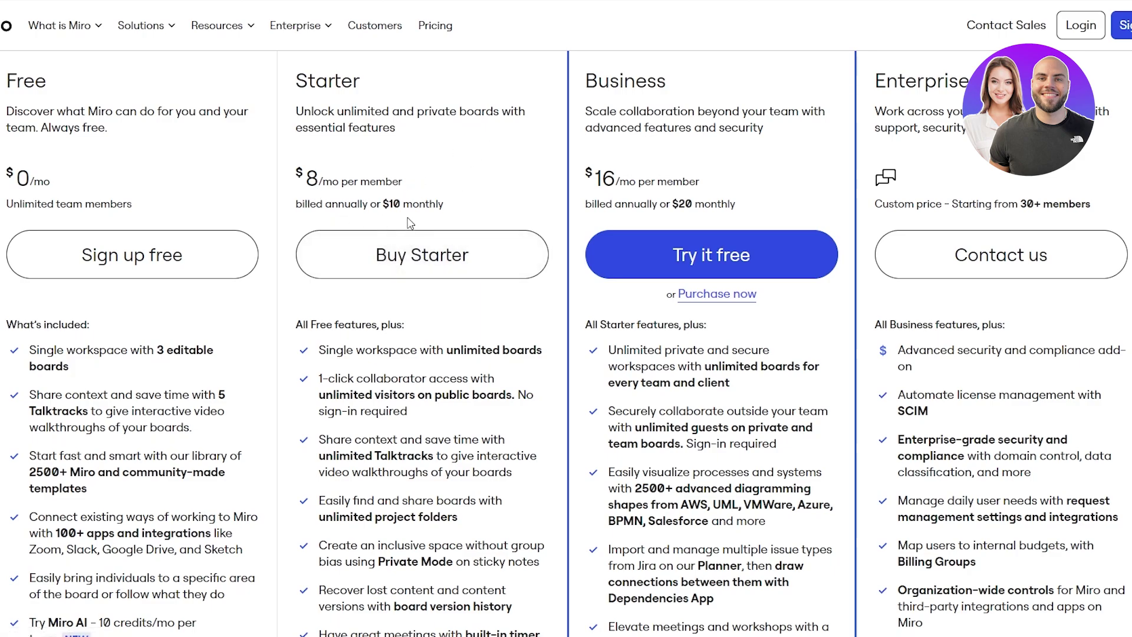
{"action": "left_click_drag", "start_coordinate": [400, 210], "coordinate": [397, 255]}
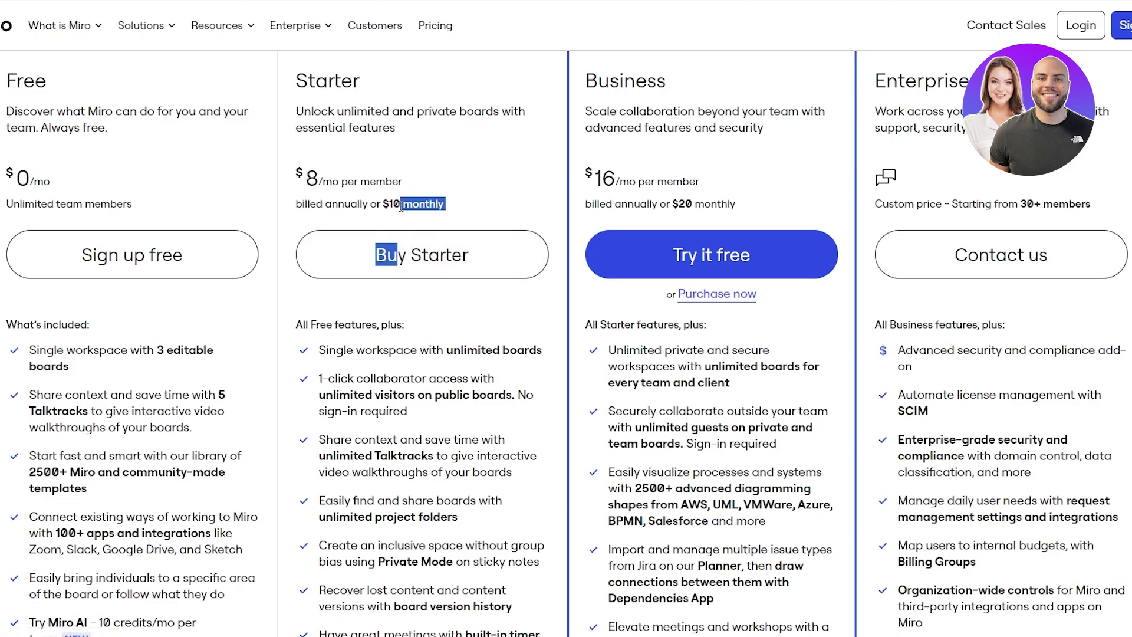
{"action": "left_click", "coordinate": [394, 207]}
Examine the Starter plan's feature list from its board allowance and Talktracks through Private Mode, version history and private boards to its Miro AI credits
{"action": "scroll", "coordinate": [406, 223], "scroll_direction": "down", "scroll_amount": 2}
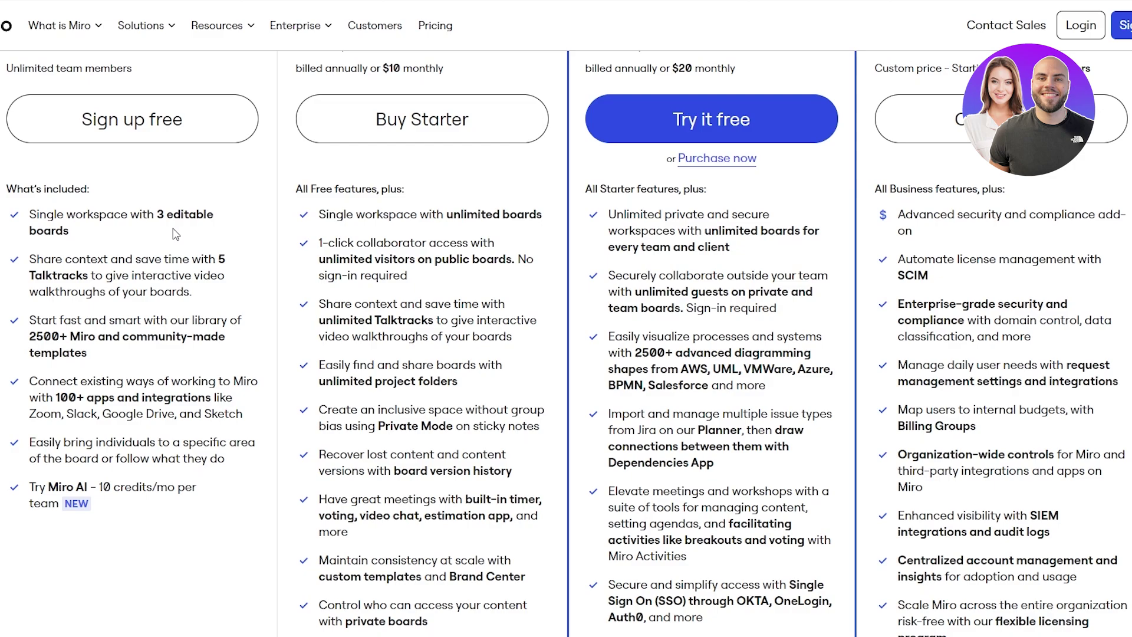
{"action": "left_click_drag", "start_coordinate": [329, 216], "coordinate": [516, 216]}
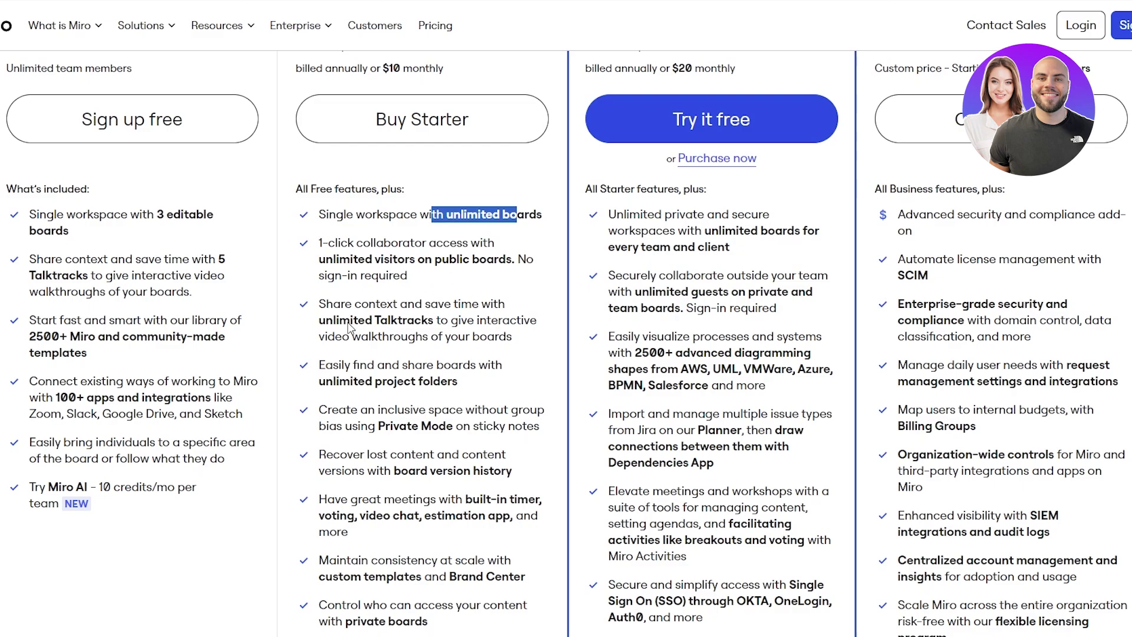
{"action": "left_click_drag", "start_coordinate": [328, 336], "coordinate": [415, 322]}
{"action": "left_click_drag", "start_coordinate": [339, 386], "coordinate": [455, 389]}
{"action": "left_click_drag", "start_coordinate": [380, 430], "coordinate": [455, 427]}
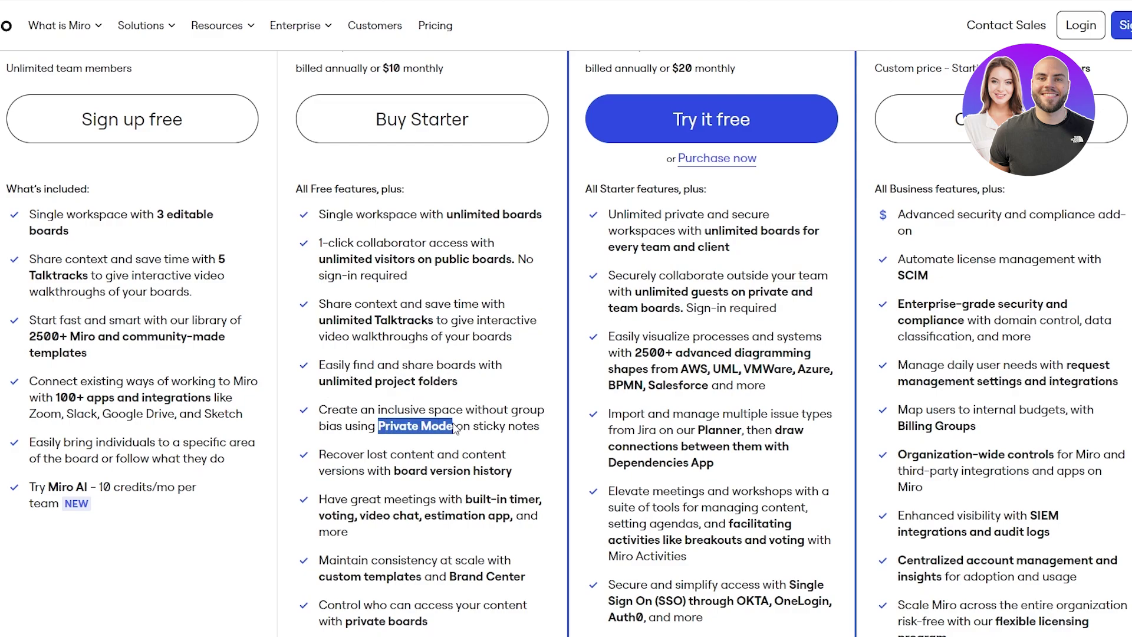
{"action": "scroll", "coordinate": [456, 427], "scroll_direction": "down", "scroll_amount": 1}
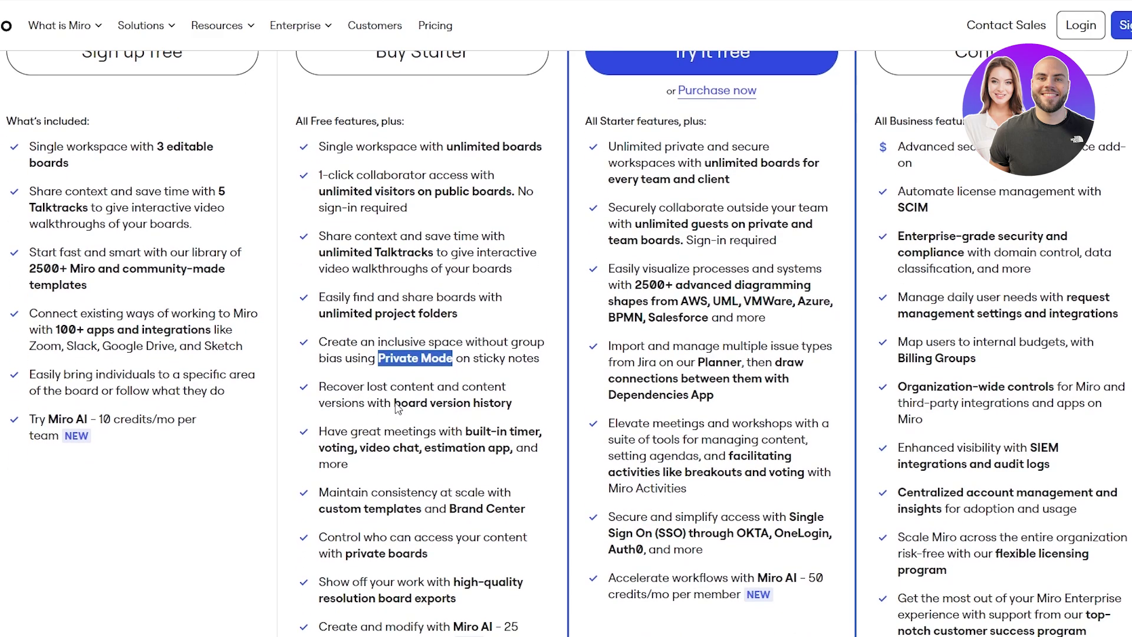
{"action": "left_click_drag", "start_coordinate": [397, 406], "coordinate": [502, 406]}
{"action": "scroll", "coordinate": [498, 390], "scroll_direction": "down", "scroll_amount": 1}
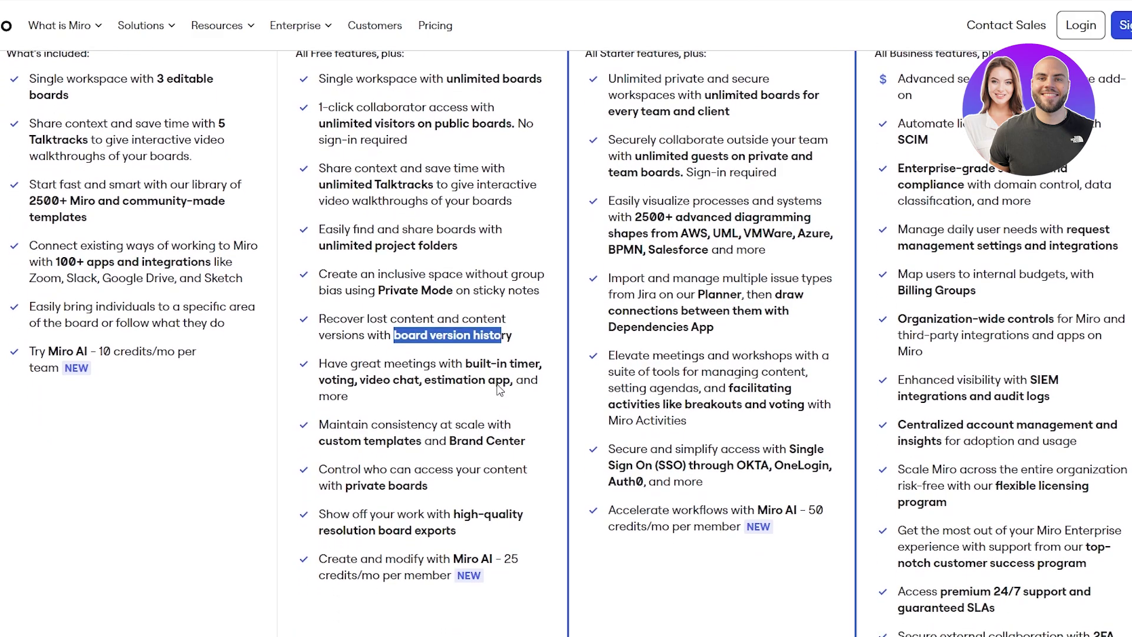
{"action": "left_click_drag", "start_coordinate": [473, 363], "coordinate": [497, 383]}
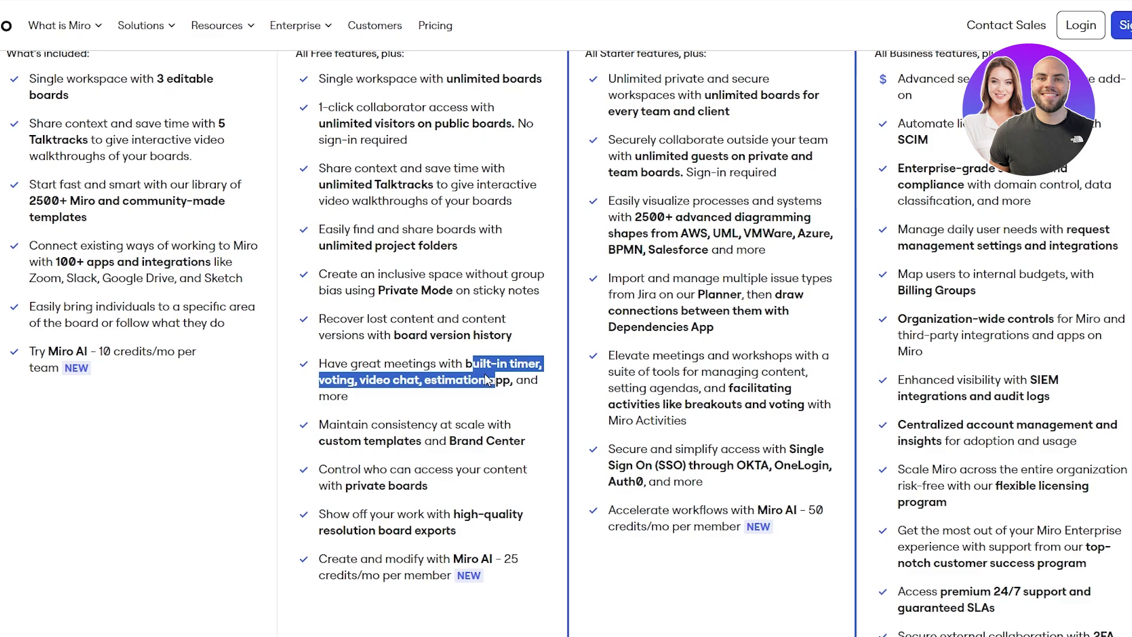
{"action": "scroll", "coordinate": [489, 381], "scroll_direction": "down", "scroll_amount": 2}
{"action": "left_click_drag", "start_coordinate": [326, 312], "coordinate": [521, 306]}
{"action": "left_click_drag", "start_coordinate": [346, 352], "coordinate": [410, 353]}
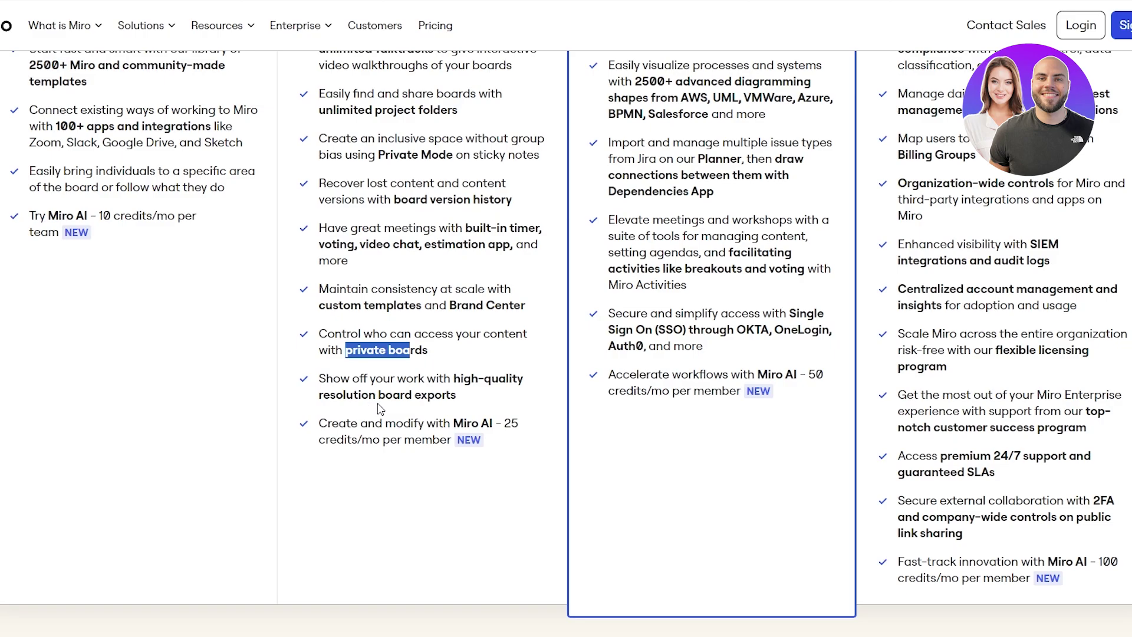
{"action": "left_click_drag", "start_coordinate": [454, 425], "coordinate": [524, 426]}
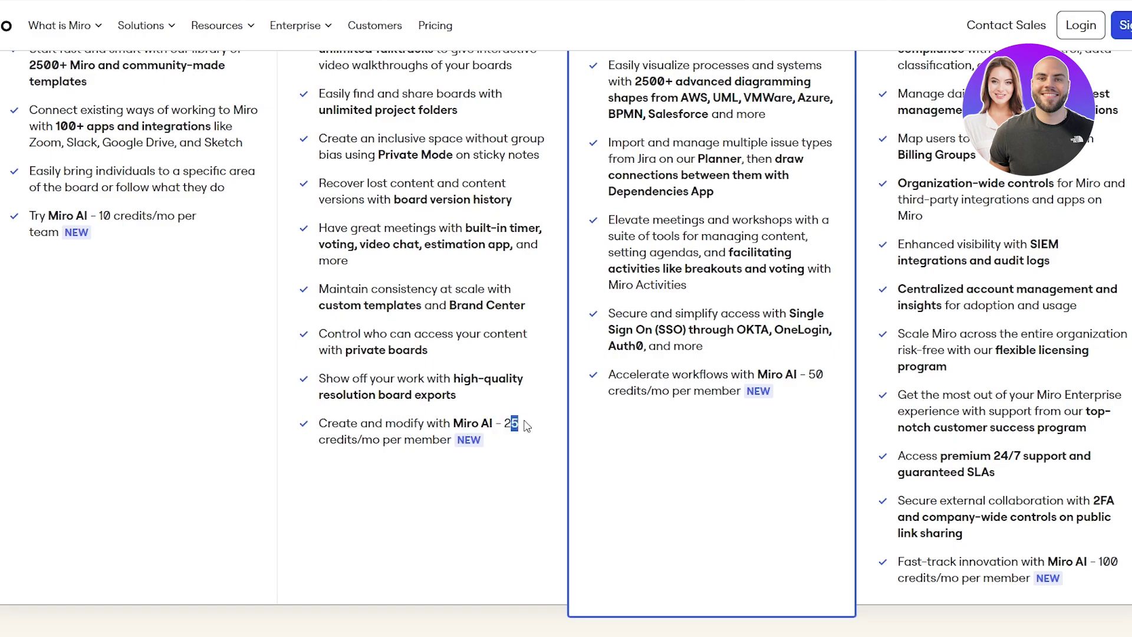
Examine the Business plan's price and full feature list, then compare it with the Enterprise plan's pricing
{"action": "scroll", "coordinate": [719, 494], "scroll_direction": "up", "scroll_amount": 5}
{"action": "scroll", "coordinate": [719, 493], "scroll_direction": "up", "scroll_amount": 4}
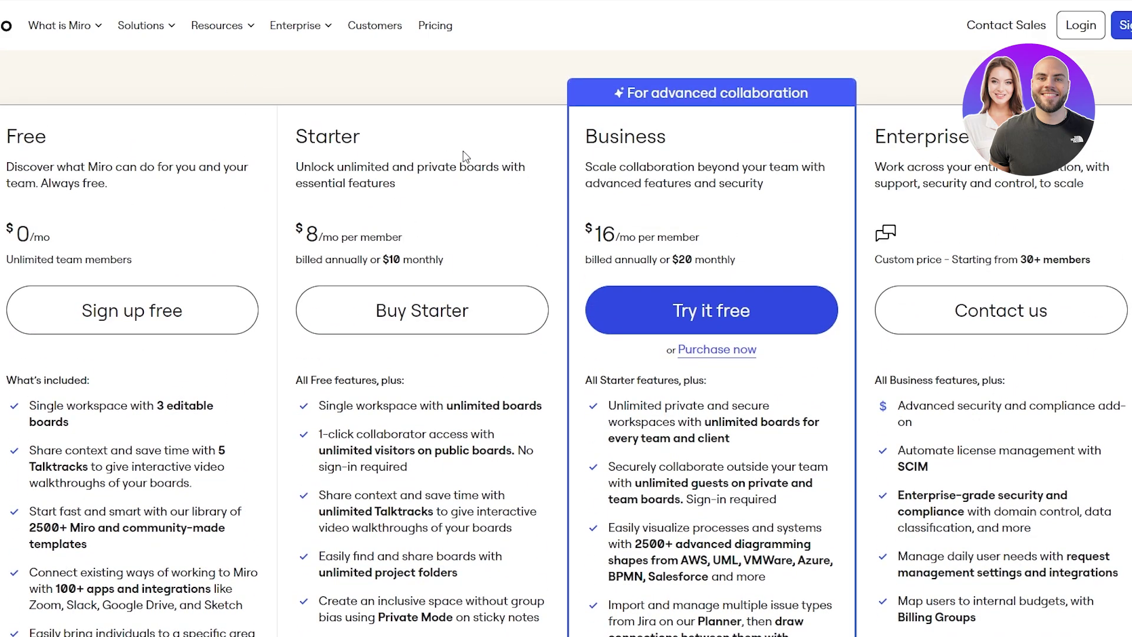
{"action": "scroll", "coordinate": [652, 217], "scroll_direction": "down", "scroll_amount": 1}
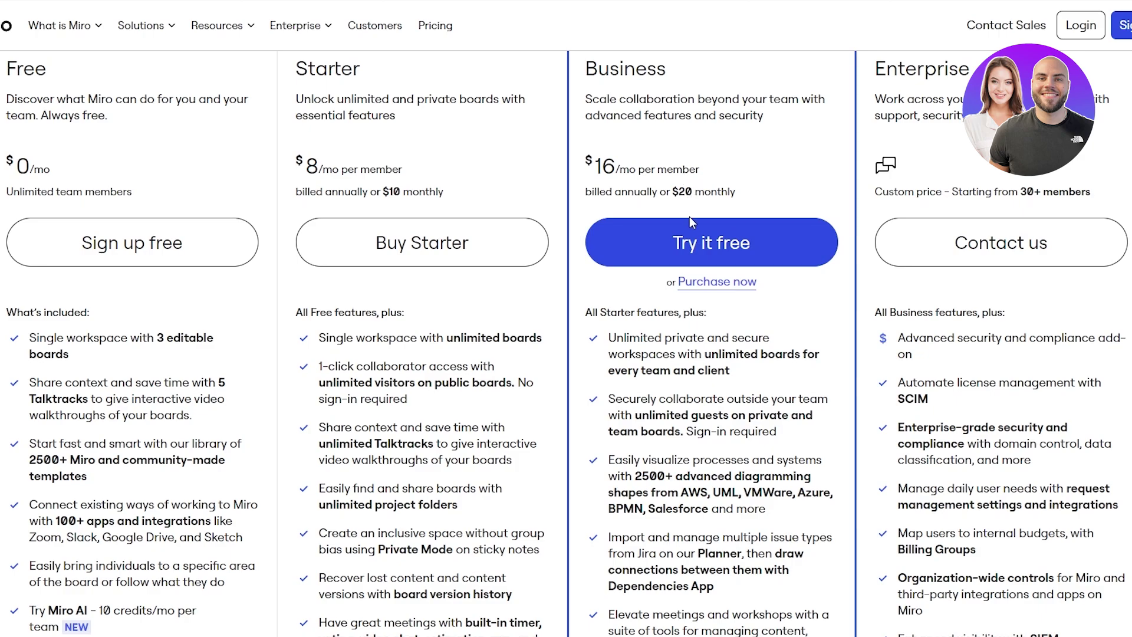
{"action": "scroll", "coordinate": [689, 217], "scroll_direction": "down", "scroll_amount": 2}
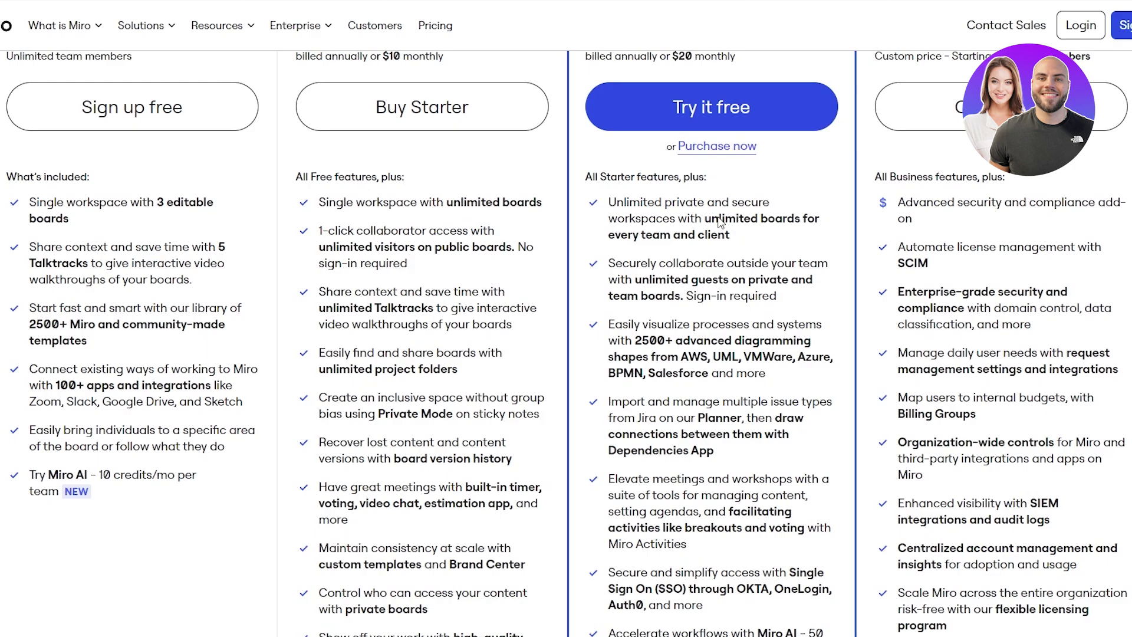
{"action": "scroll", "coordinate": [719, 223], "scroll_direction": "down", "scroll_amount": 1}
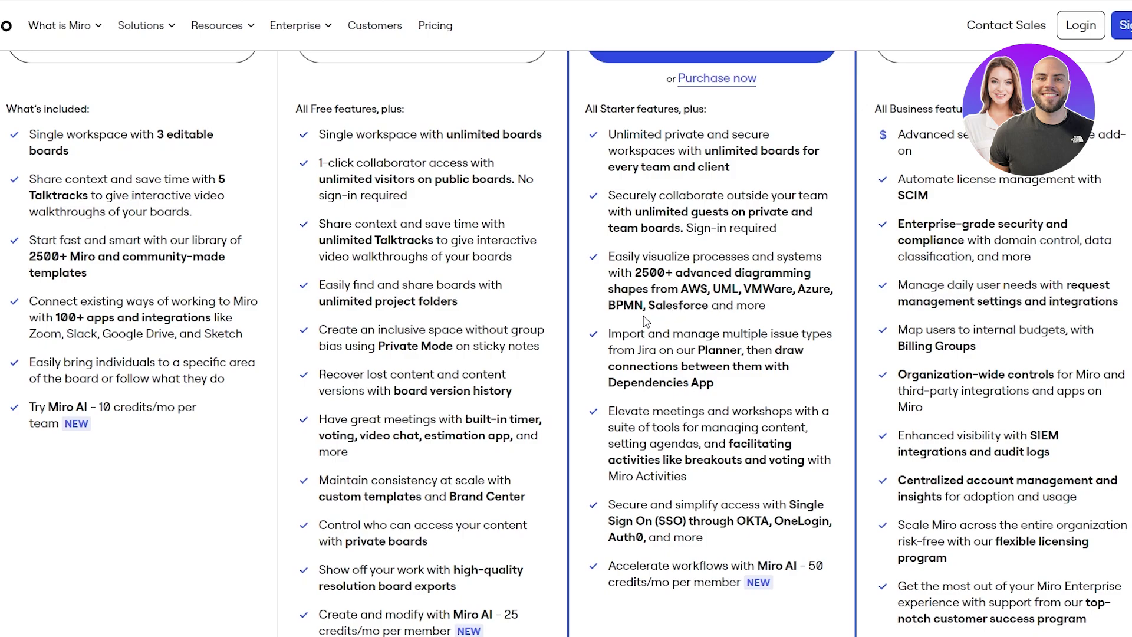
{"action": "scroll", "coordinate": [749, 328], "scroll_direction": "down", "scroll_amount": 1}
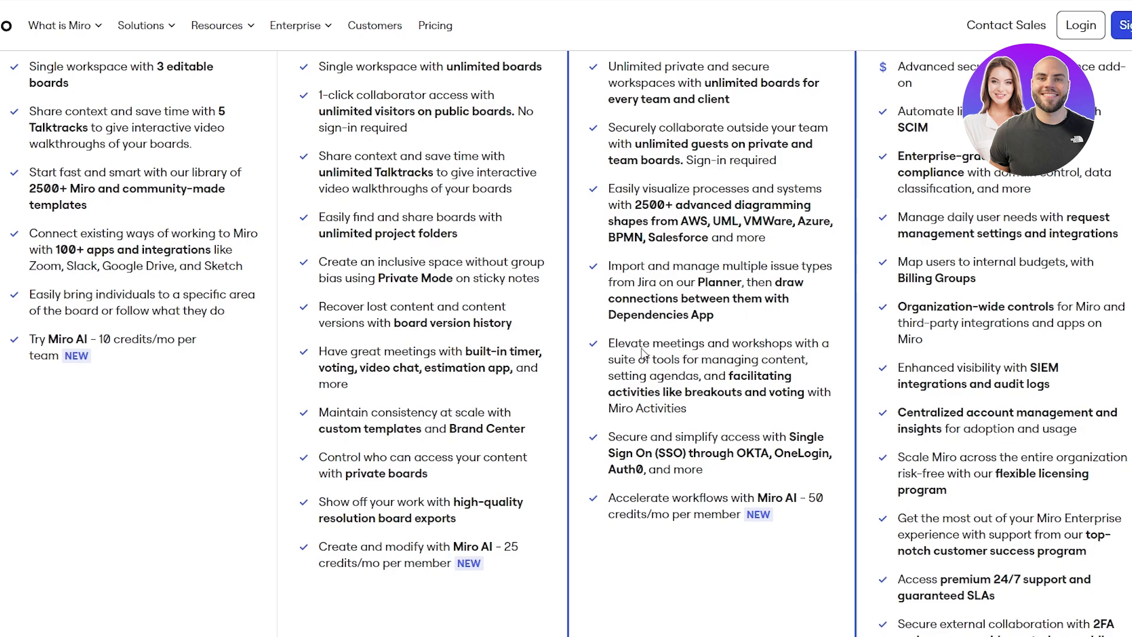
{"action": "scroll", "coordinate": [644, 352], "scroll_direction": "down", "scroll_amount": 1}
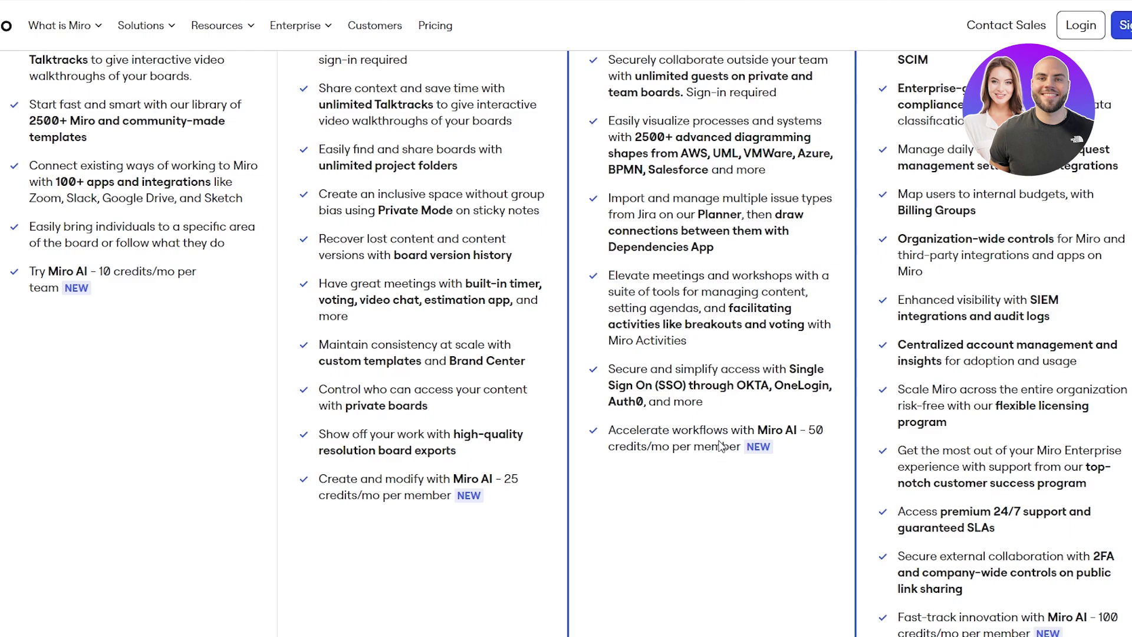
{"action": "scroll", "coordinate": [719, 445], "scroll_direction": "up", "scroll_amount": 7}
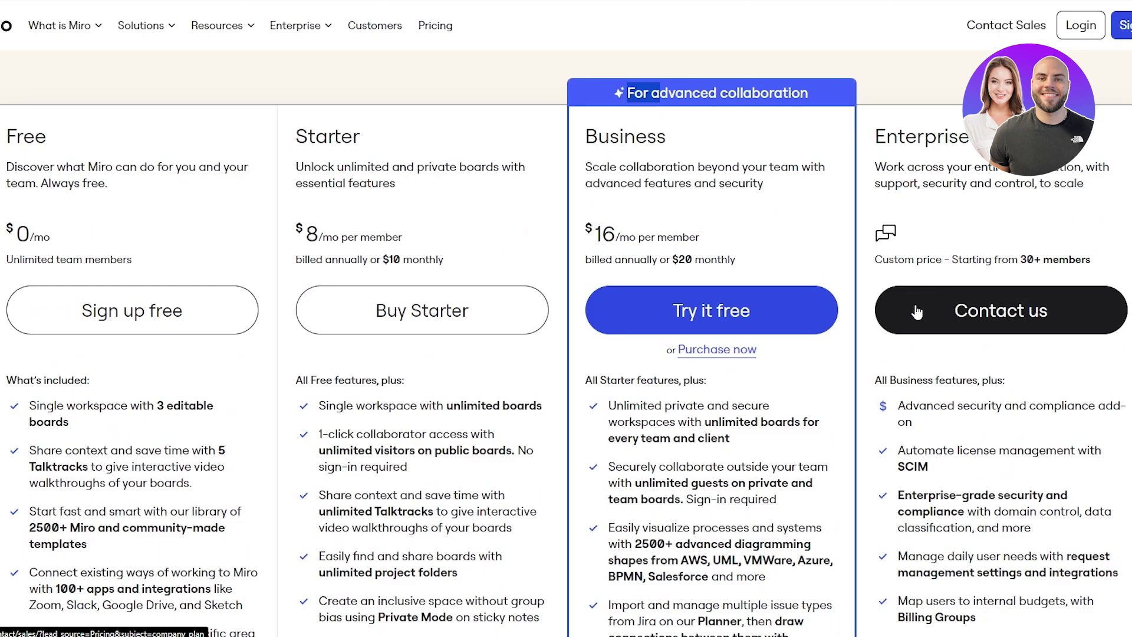
{"action": "scroll", "coordinate": [670, 179], "scroll_direction": "down", "scroll_amount": 1}
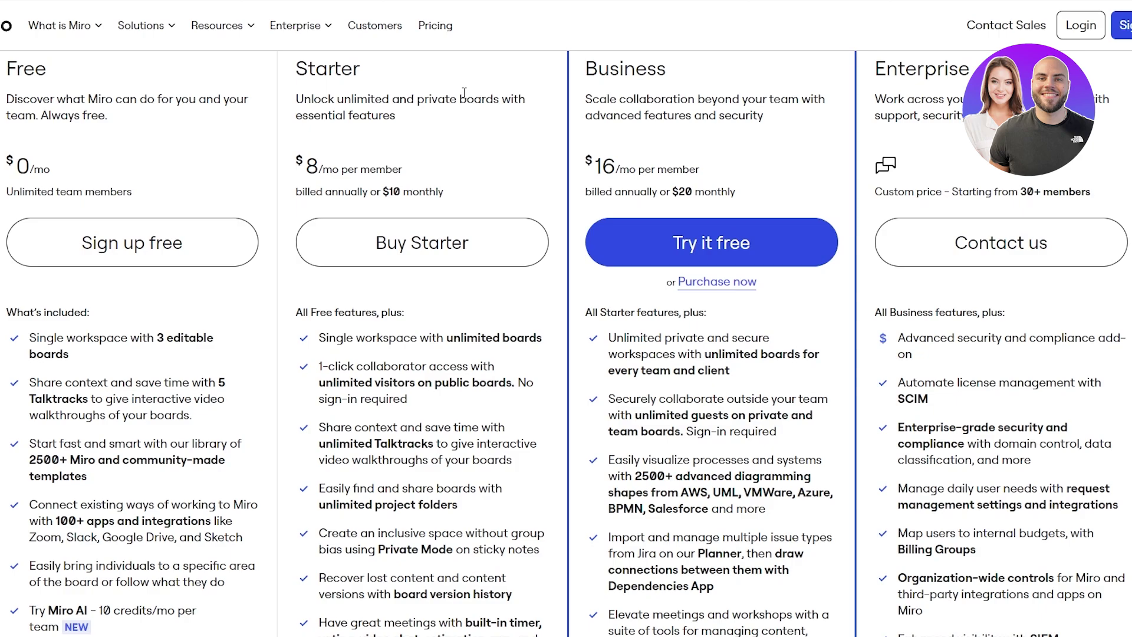